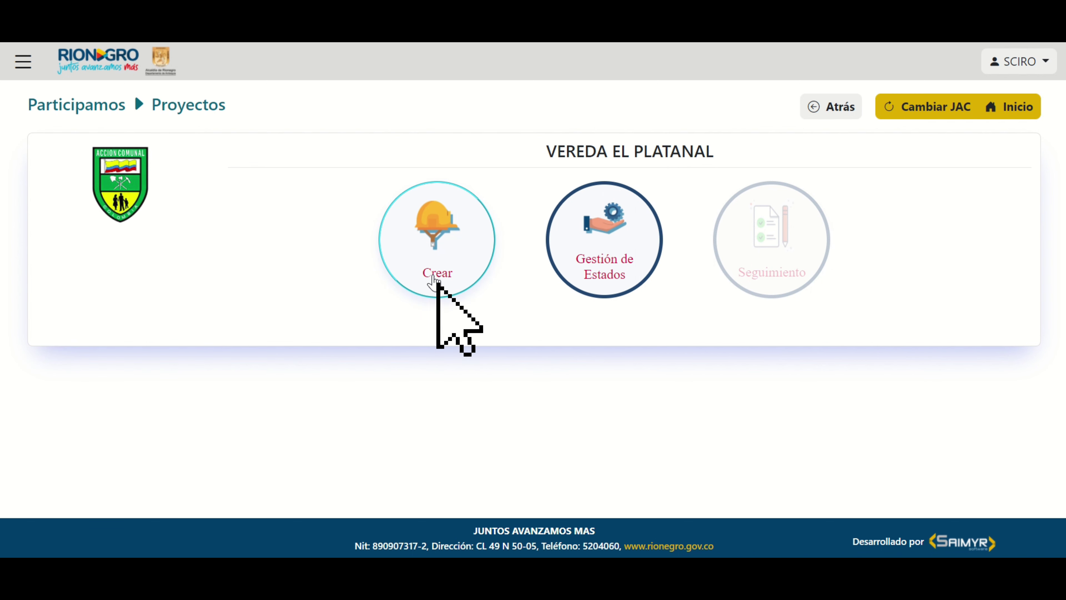
Step: Open the project creation section for Vereda El Platanal and start a new project at its Código proyecto field
left_click(433, 280)
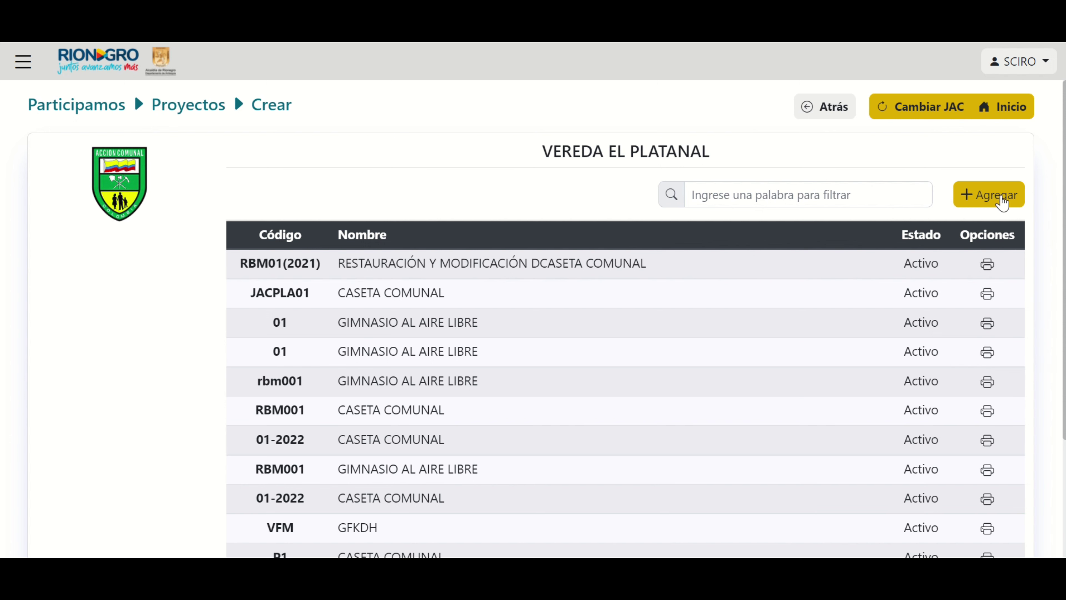
left_click(996, 202)
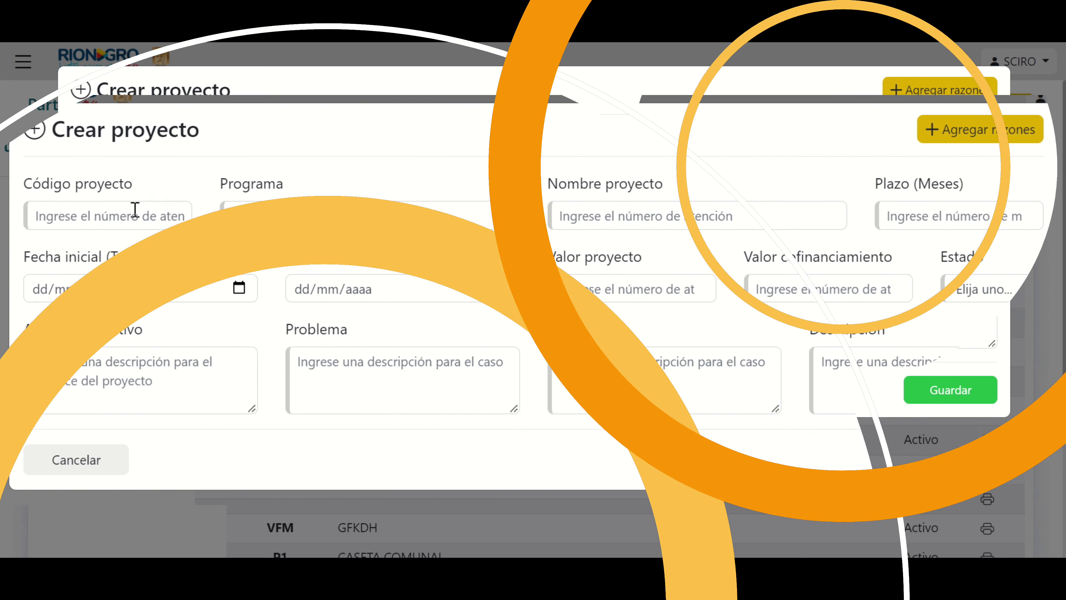
left_click(134, 210)
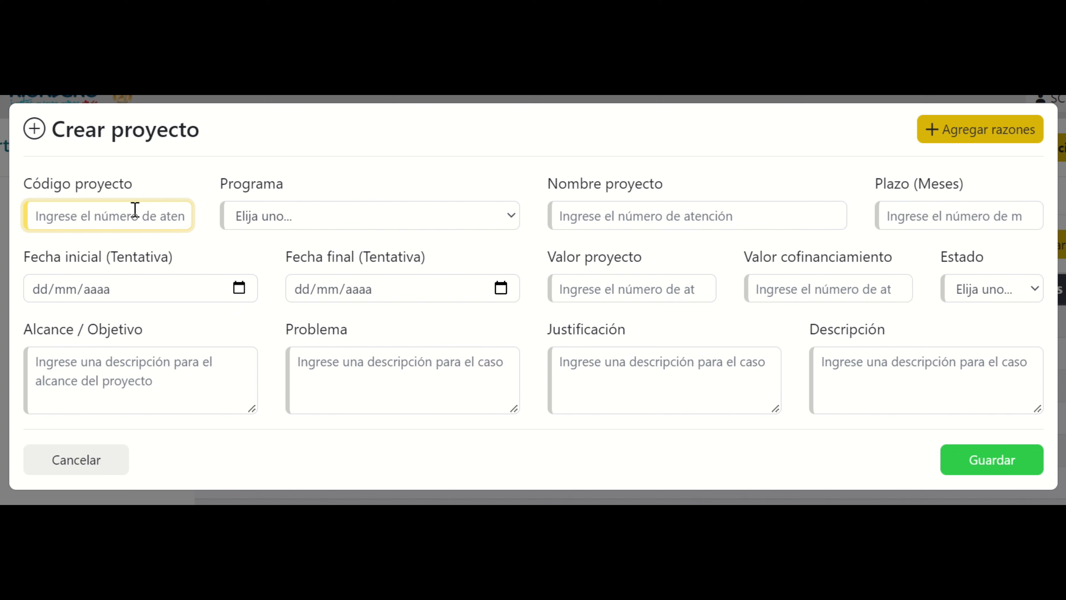
type("RB")
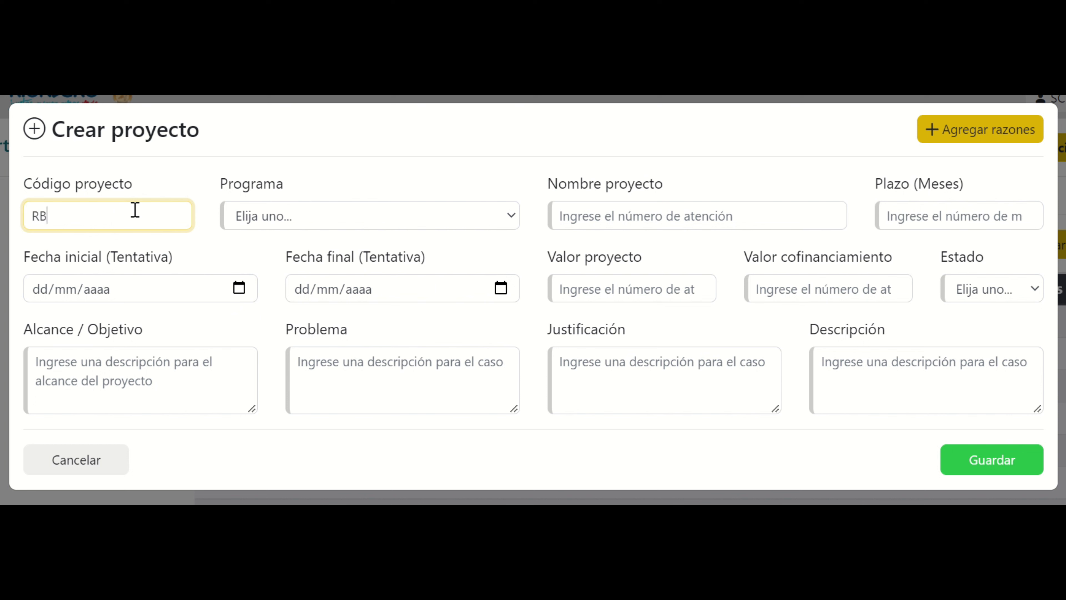
type("M01")
key("BackSpace")
key("BackSpace")
key("BackSpace")
key("BackSpace")
type("01")
key("BackSpace")
key("BackSpace")
type("JACELPLATANAL0-0001")
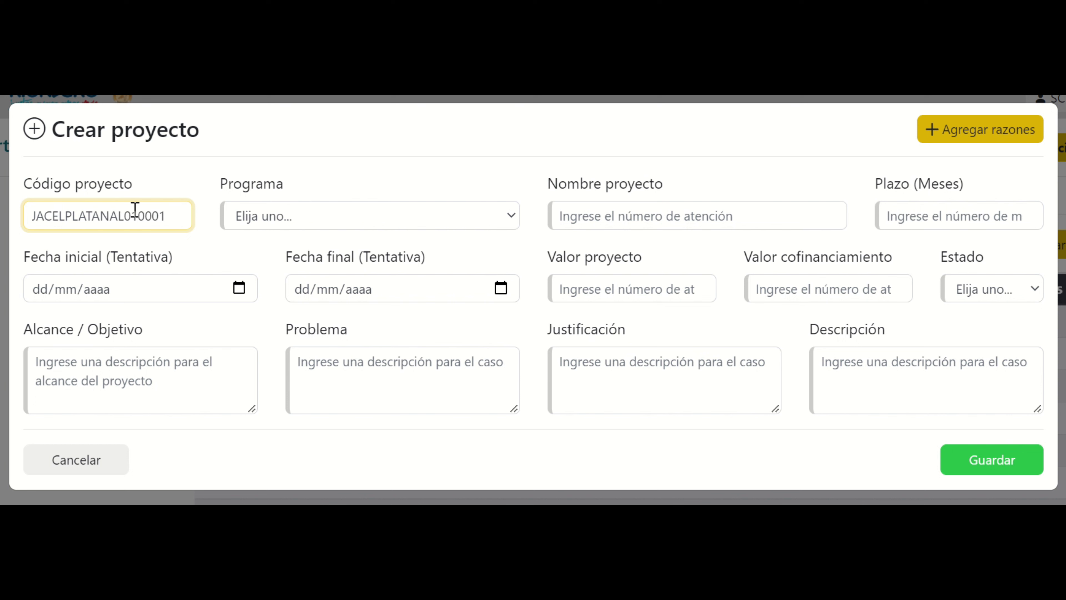
key("BackSpace")
key("BackSpace")
key("BackSpace")
key("BackSpace")
key("BackSpace")
key("BackSpace")
key("BackSpace")
key("BackSpace")
key("BackSpace")
key("BackSpace")
key("BackSpace")
key("BackSpace")
key("BackSpace")
key("BackSpace")
key("BackSpace")
key("BackSpace")
key("BackSpace")
key("BackSpace")
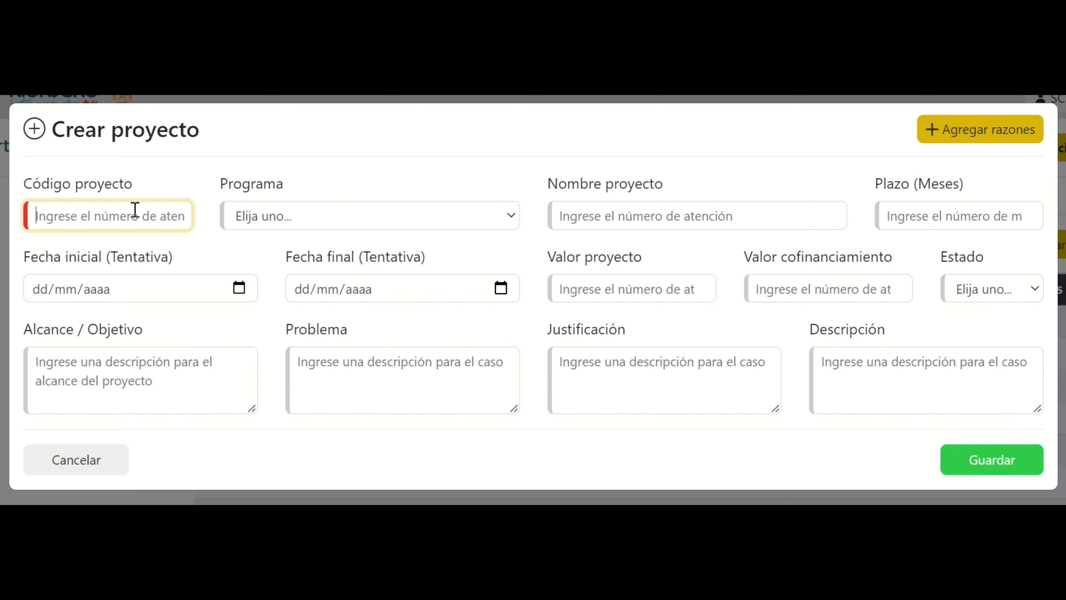
Step: Enter RBM01 as the project code and choose RIONEGRO EN BUENAS MANOS as the Programa
type("RBM01")
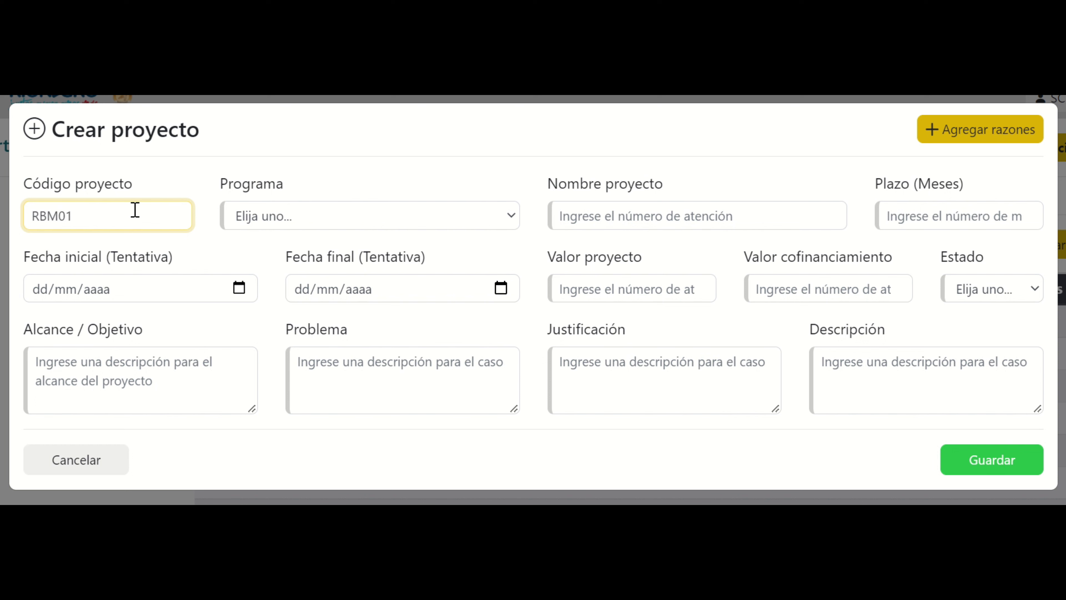
left_click(285, 227)
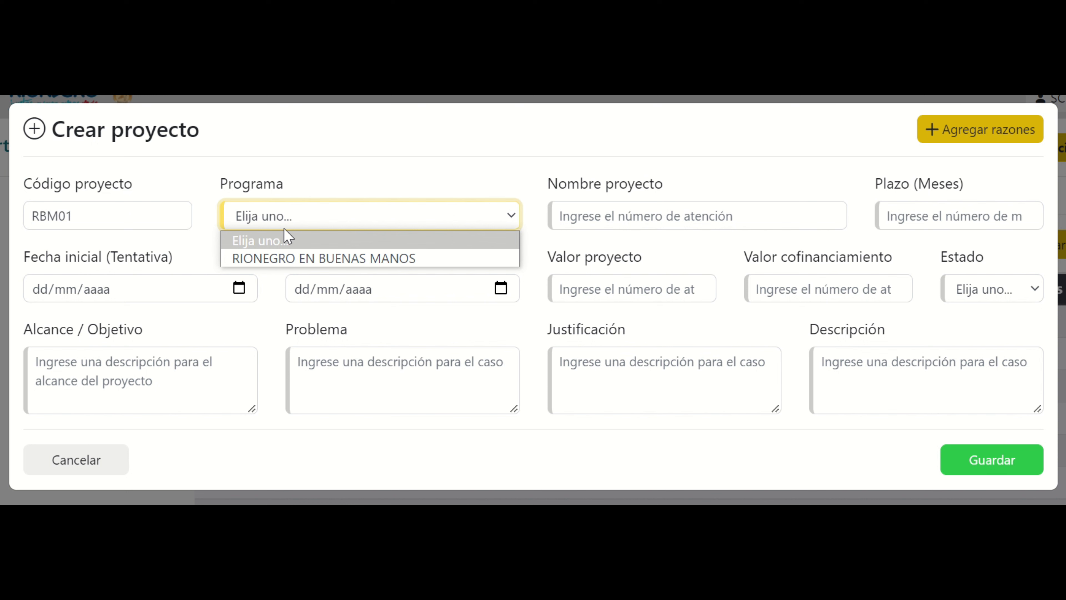
left_click(288, 264)
Step: Name the project CASETA COMUNAL and set its Plazo to 12 months
left_click(584, 218)
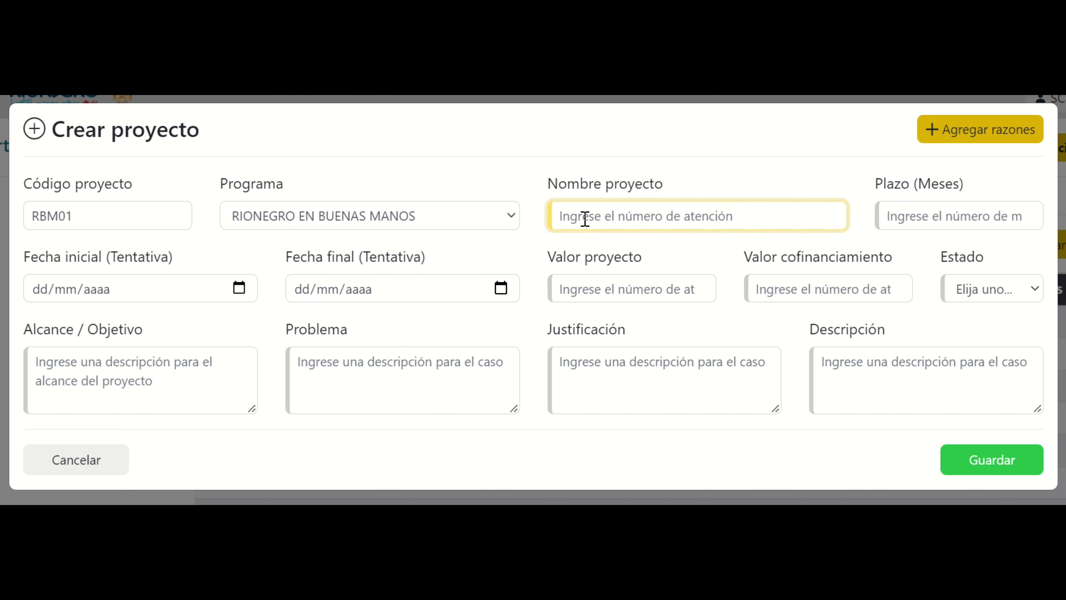
type("C")
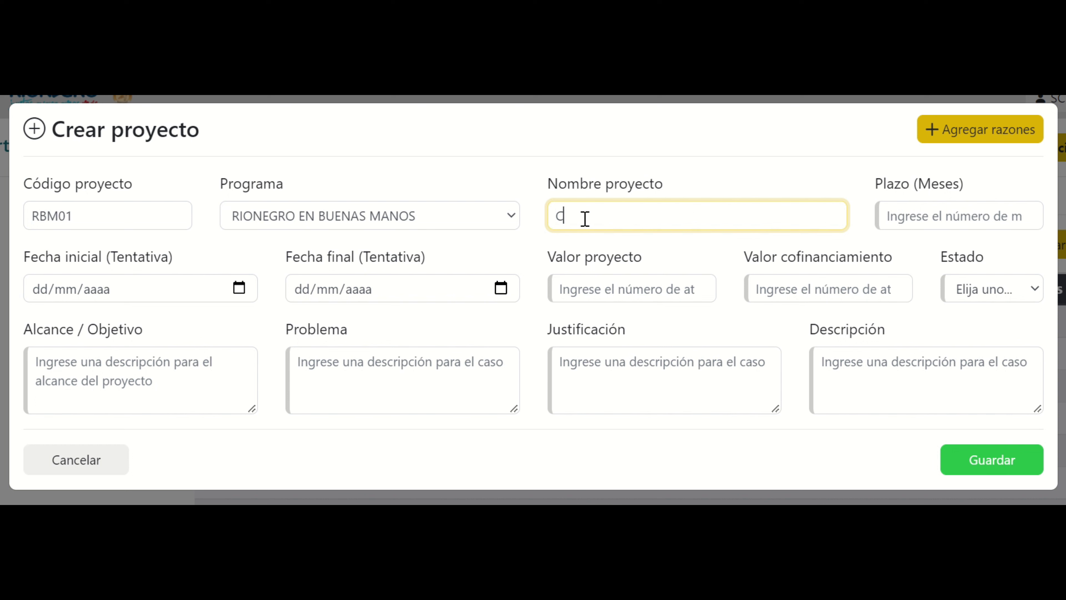
type("ASETA COMUNAL")
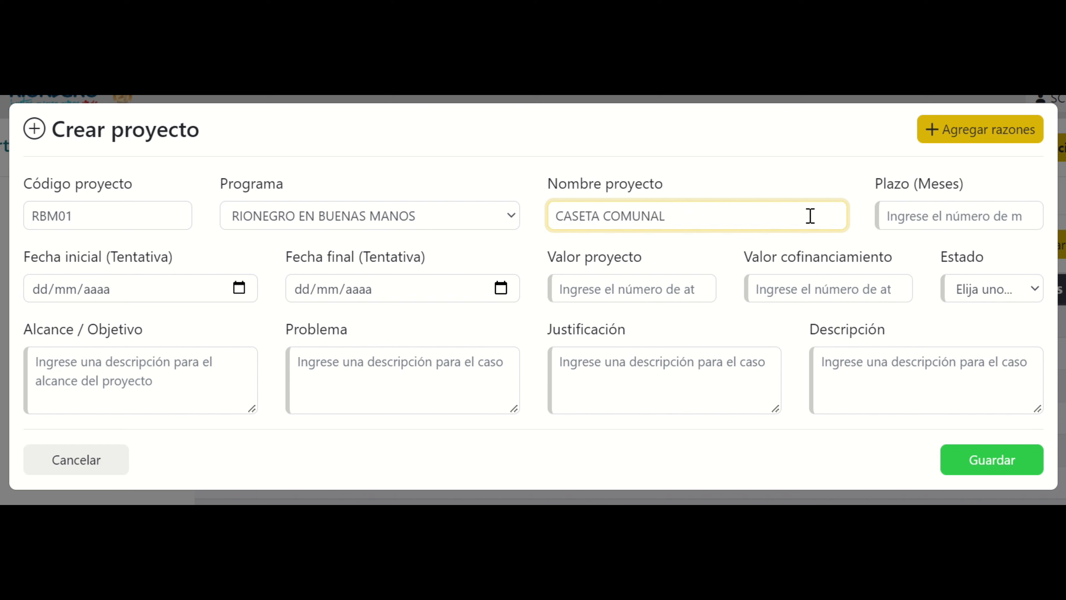
left_click(949, 216)
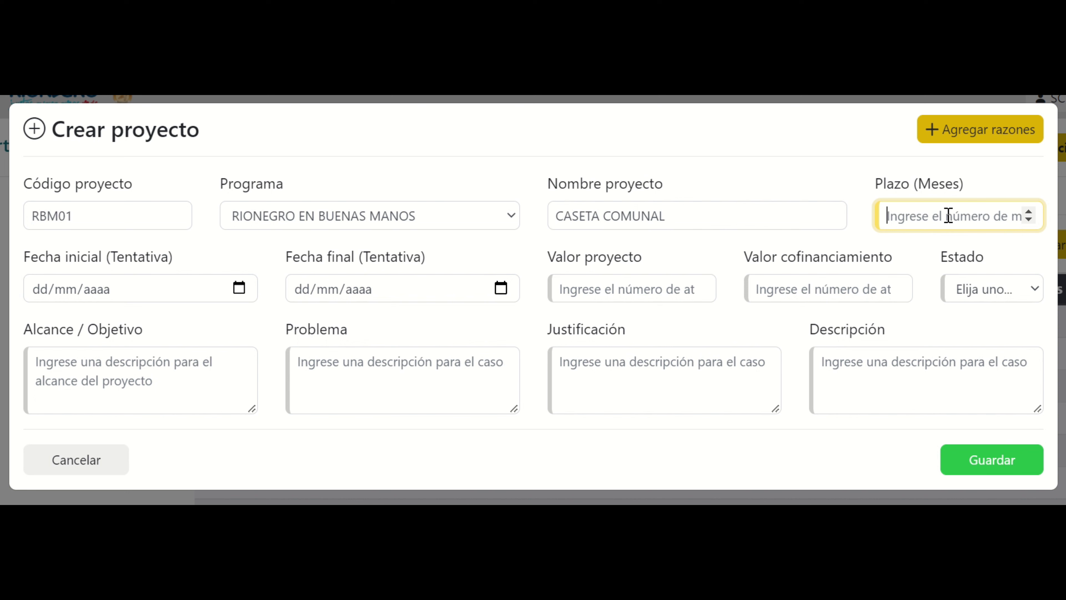
type("12")
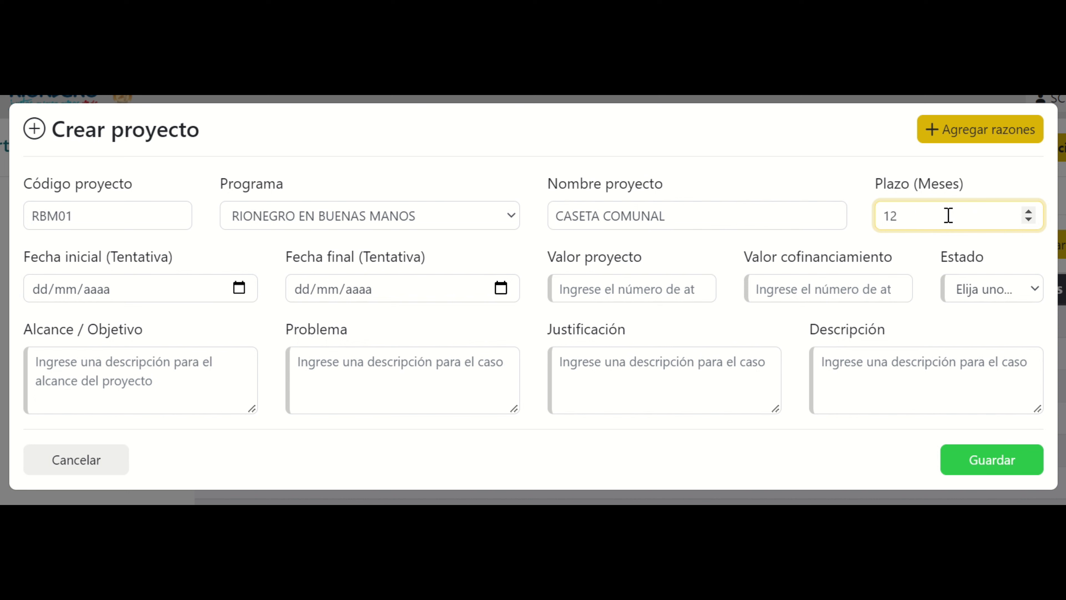
Step: Set the project's tentative start date (Fecha inicial) to 01/06/2022
left_click(239, 289)
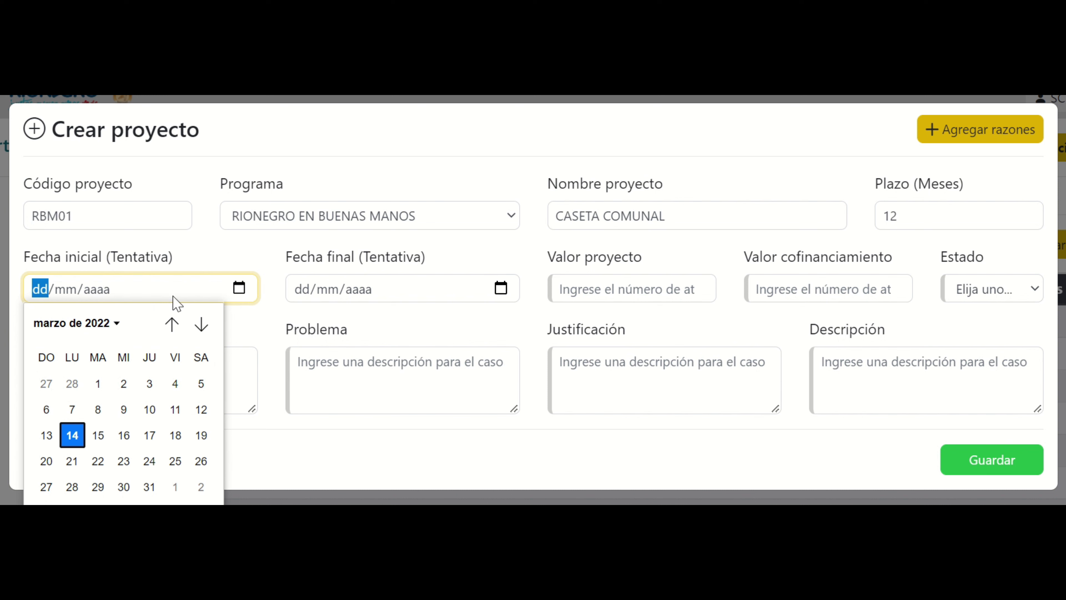
left_click(114, 328)
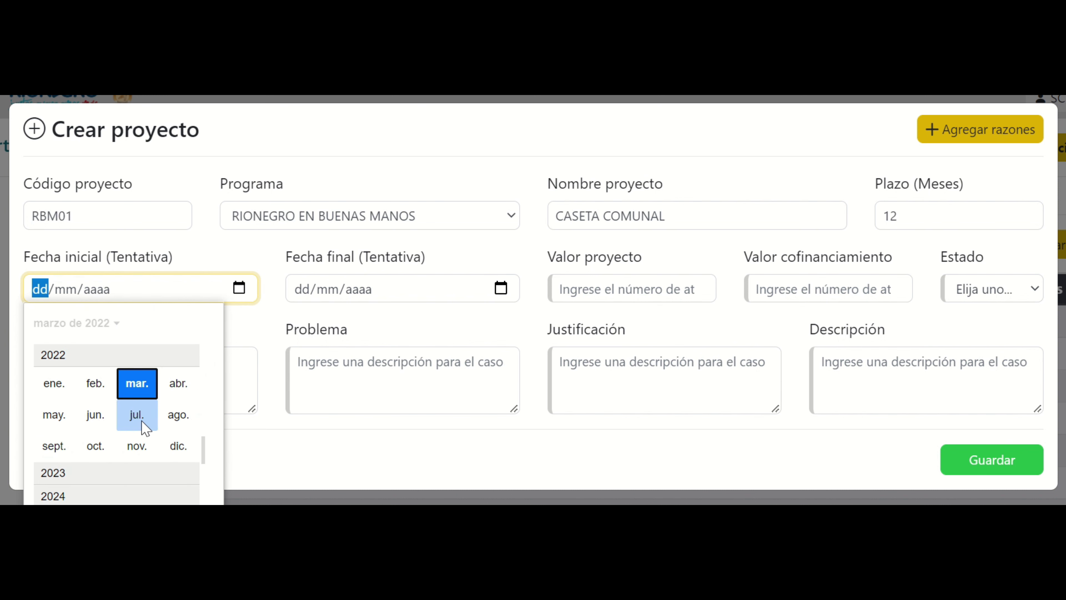
left_click(95, 415)
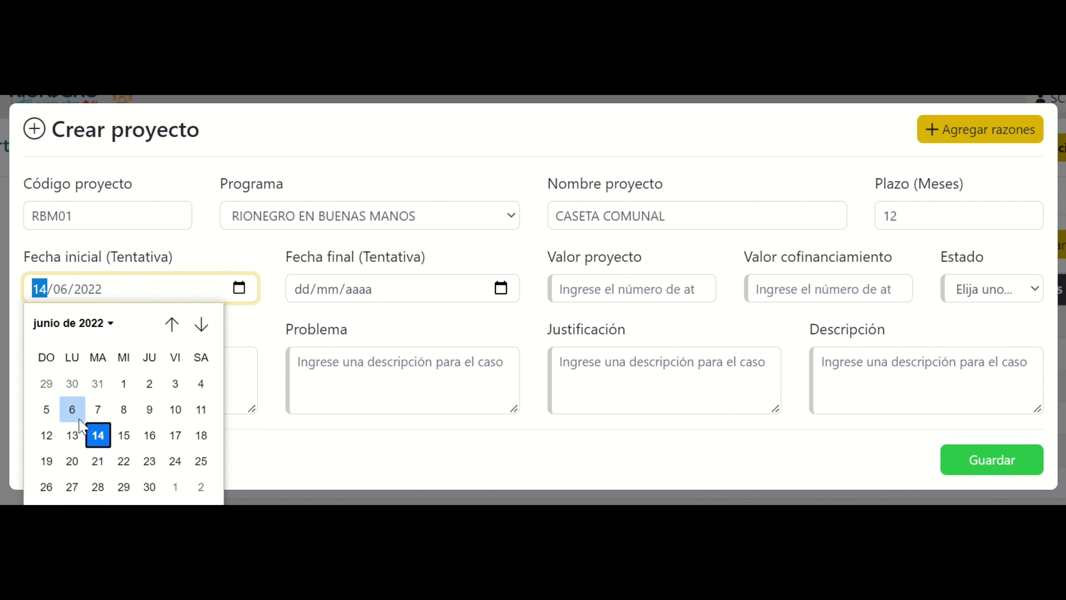
left_click(123, 384)
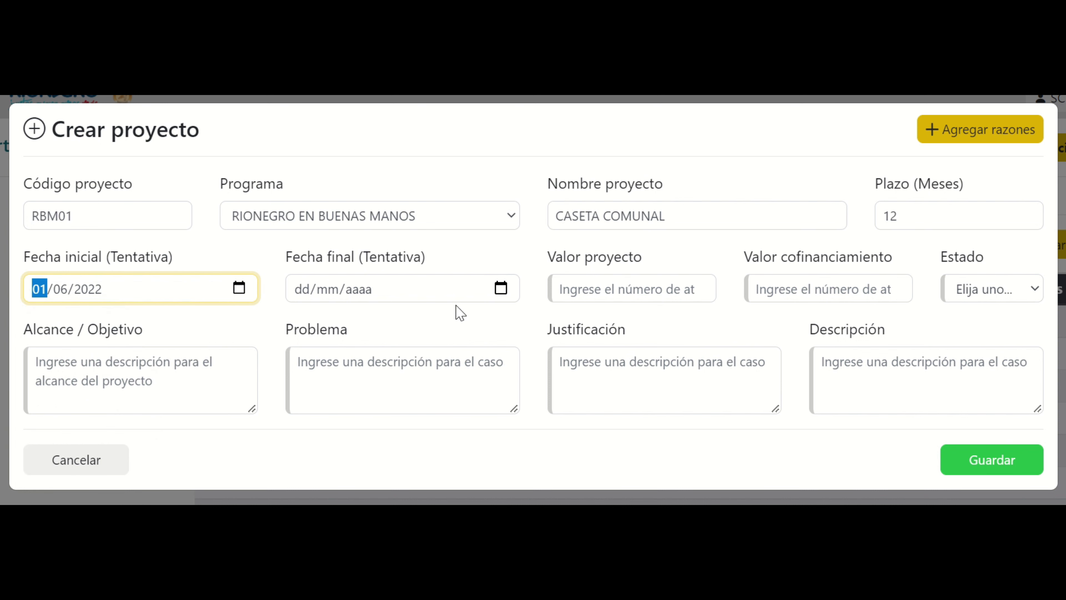
Step: Set the project's tentative end date (Fecha final) to 01/06/2023
left_click(501, 289)
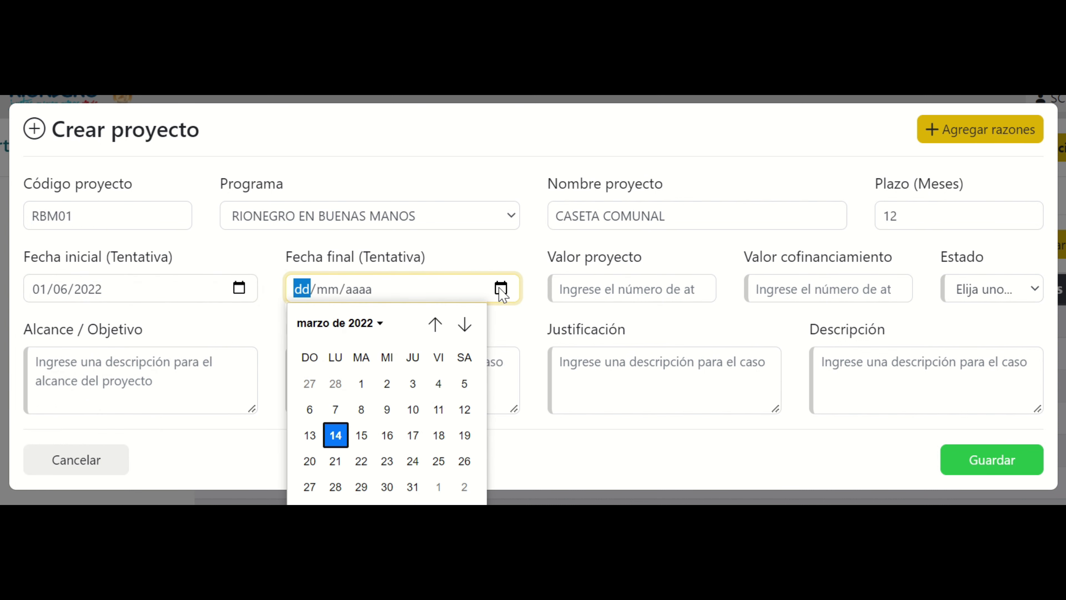
left_click(373, 322)
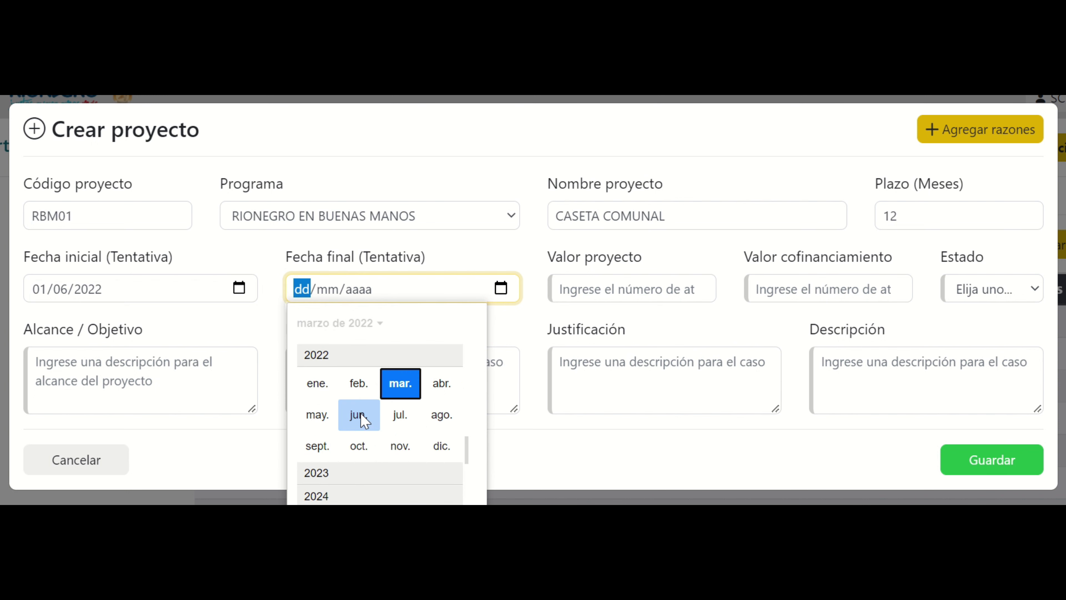
left_click(344, 475)
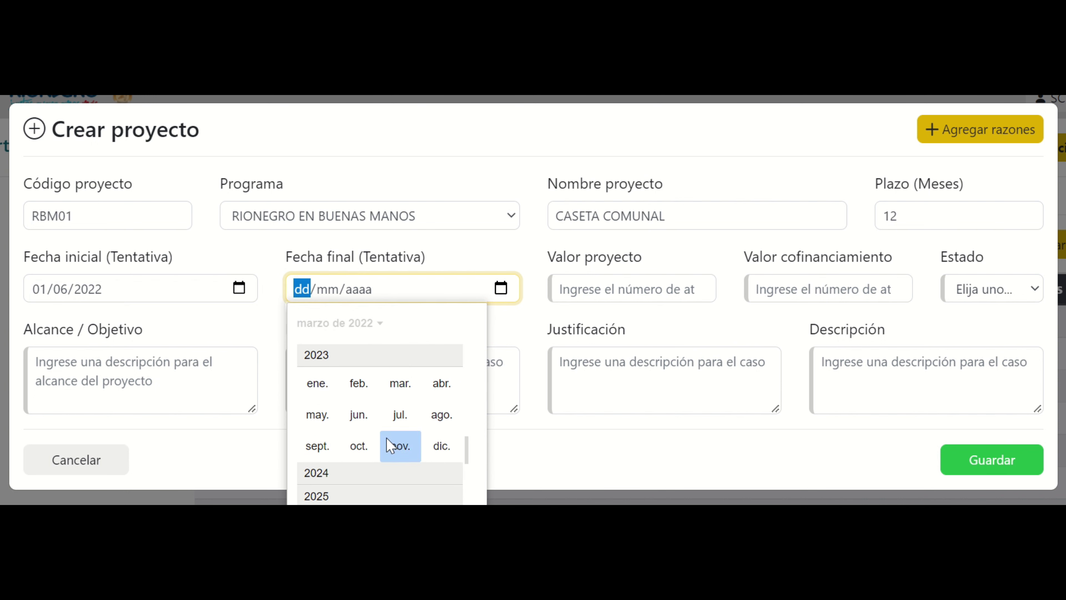
left_click(359, 415)
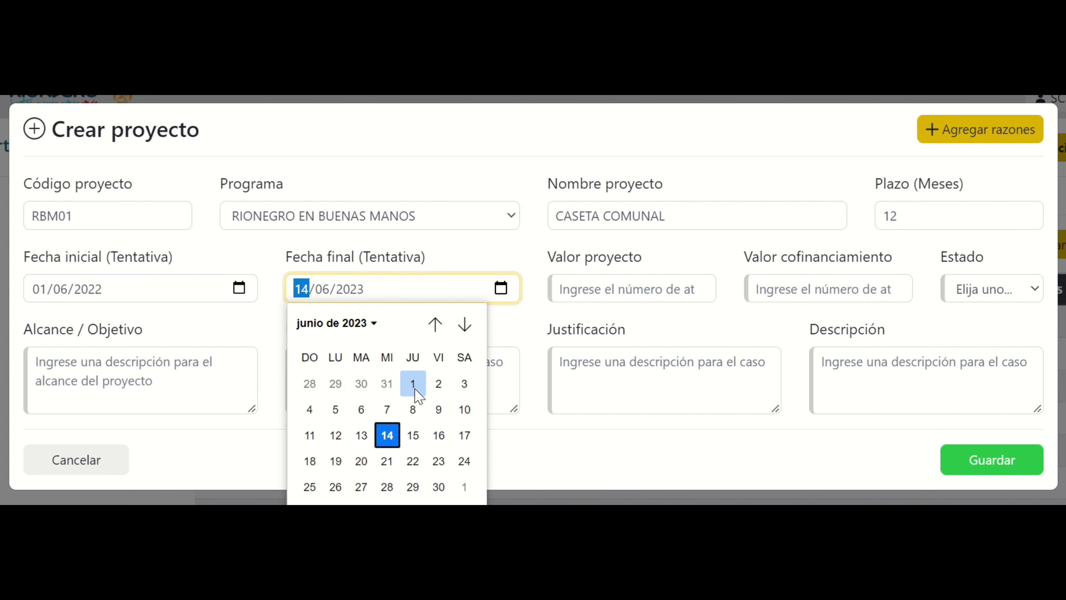
left_click(414, 385)
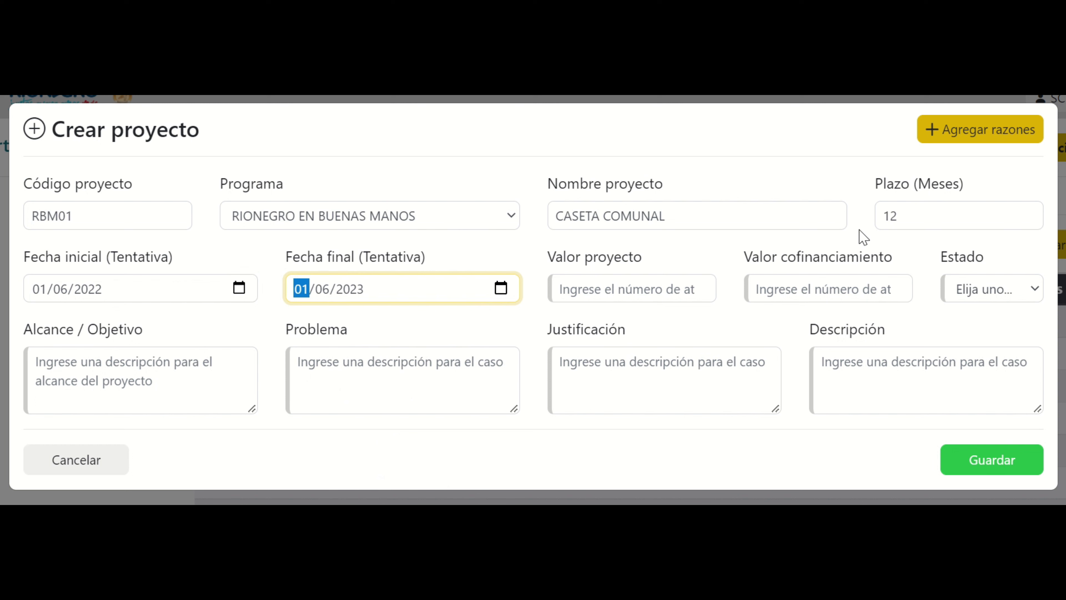
Step: Set the project's total value (Valor proyecto) to 100000000
left_click(630, 285)
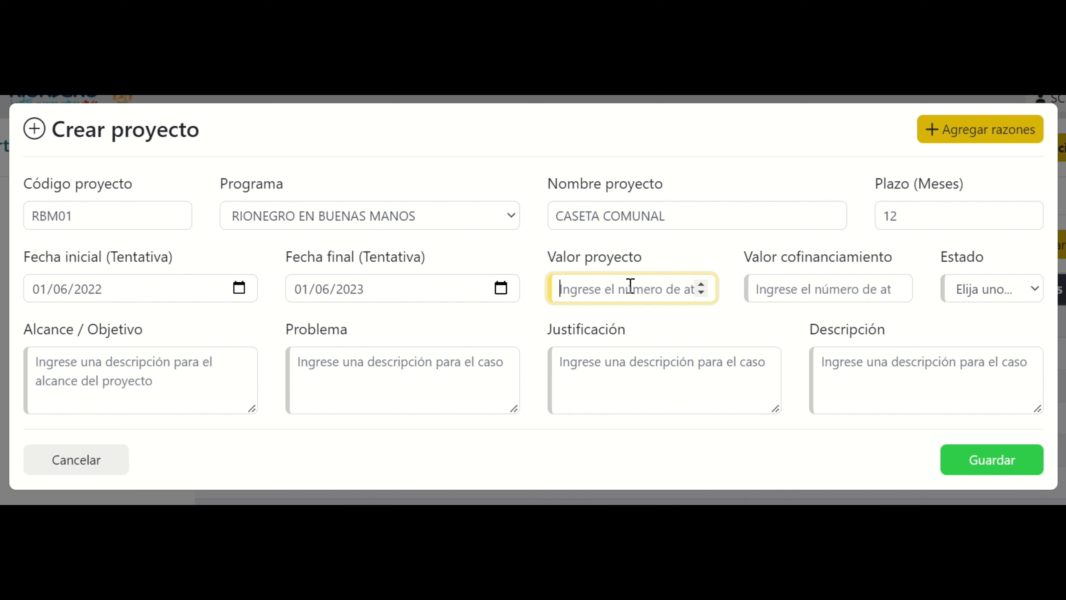
type("100")
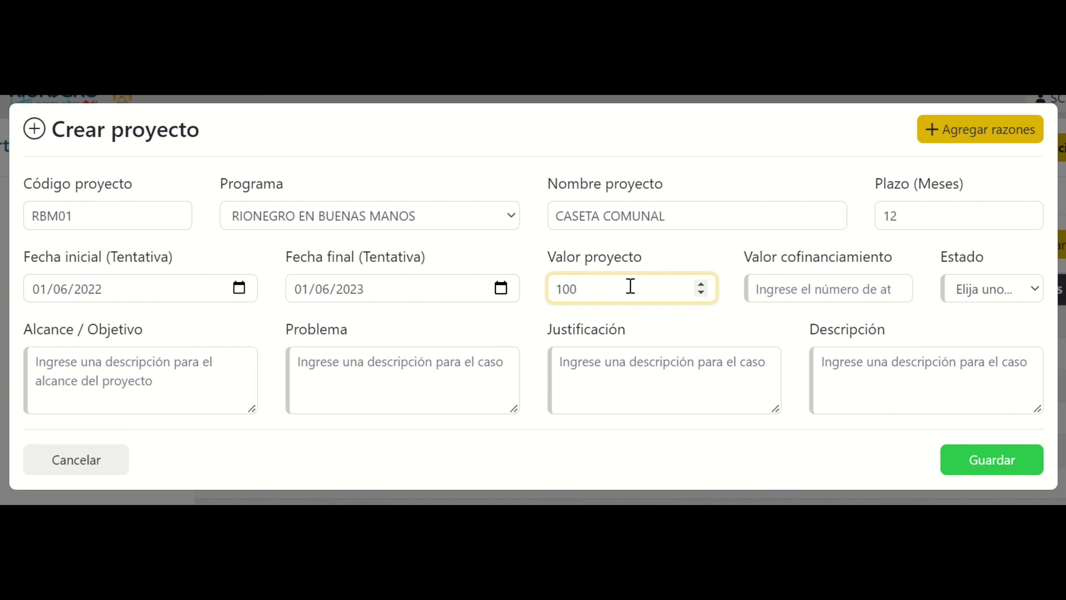
type("000000")
Step: Set Valor cofinanciamiento to 0 and the project's Estado to Activo
left_click(811, 281)
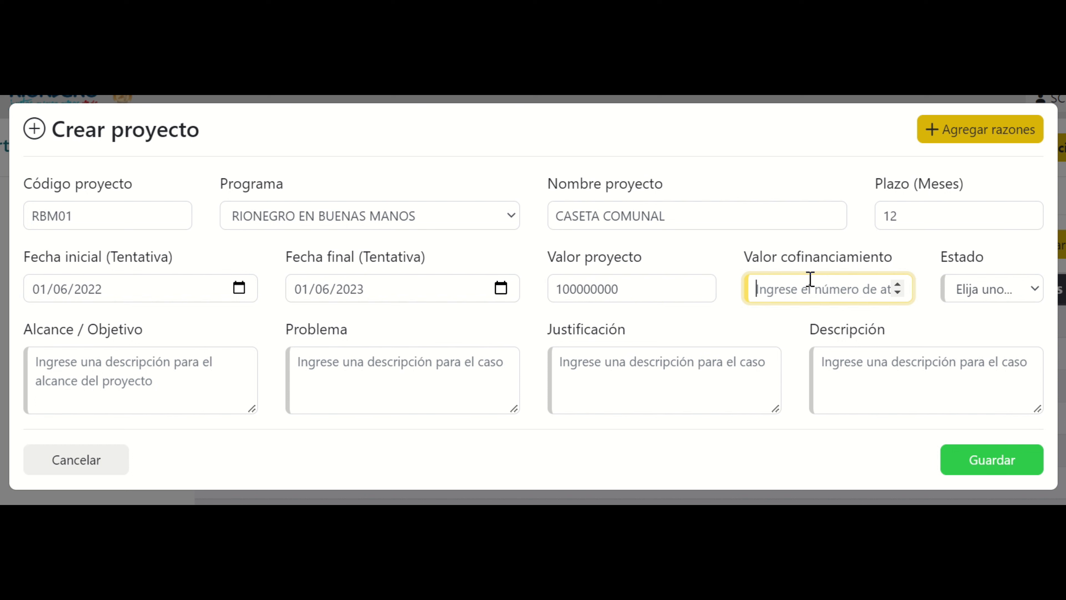
type("0")
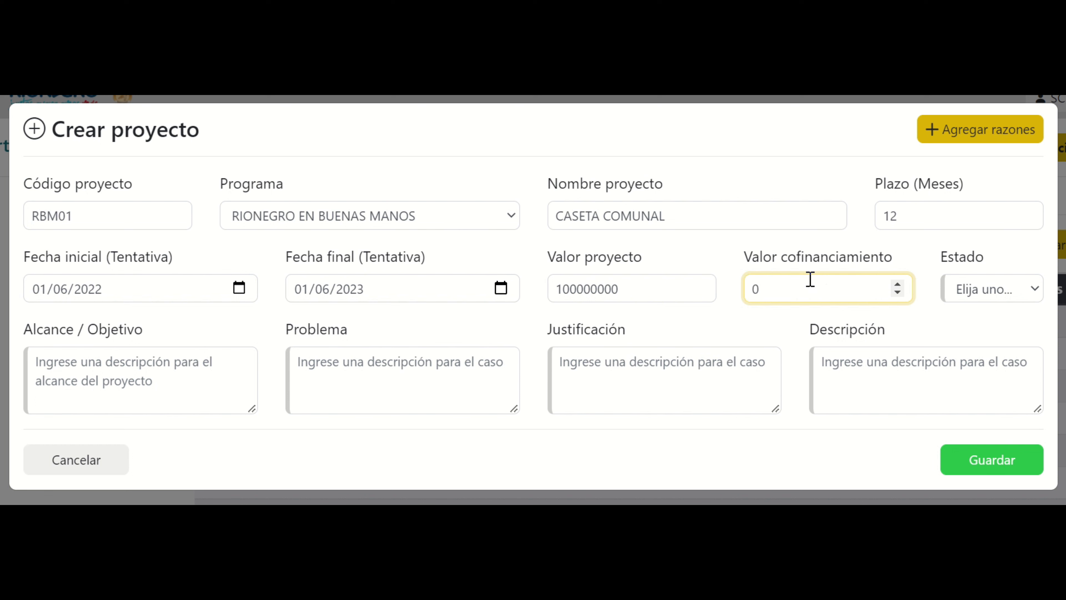
left_click(989, 298)
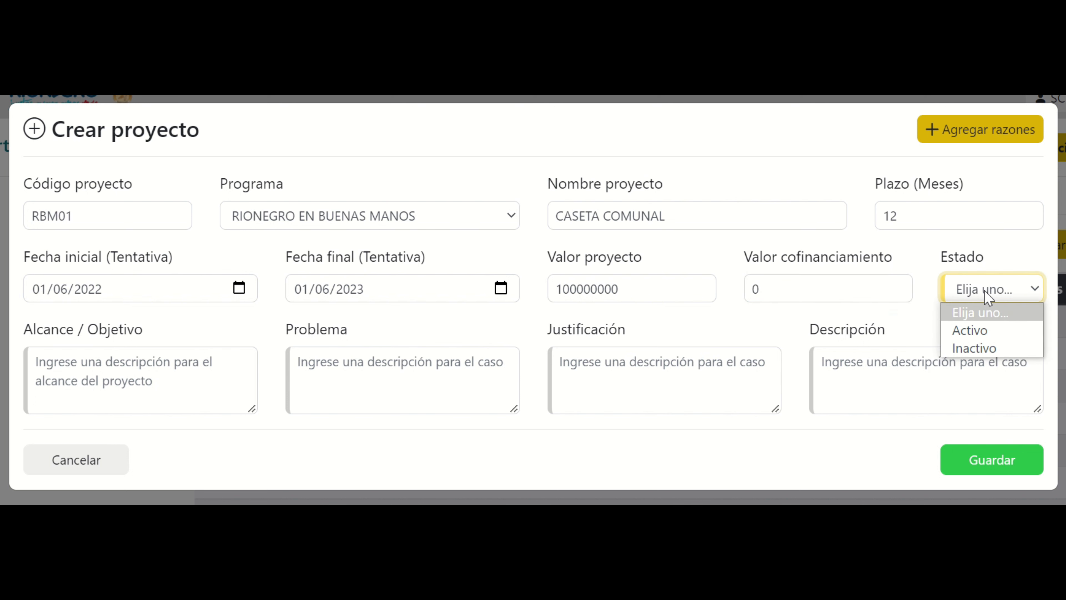
left_click(977, 332)
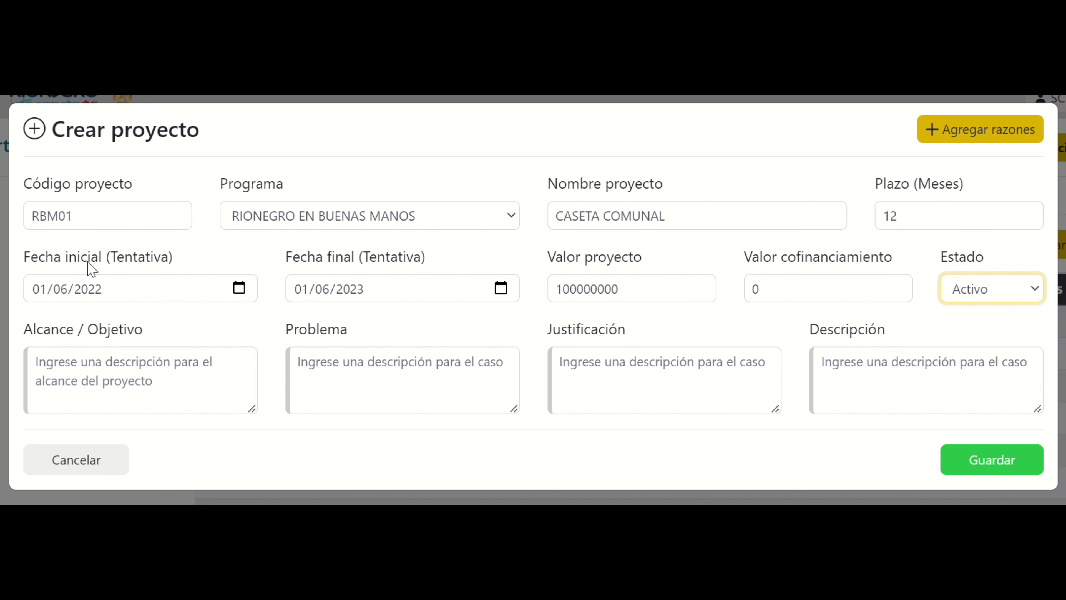
Step: Fill in Alcance / Objetivo with the sample text SJKFDHLKEJFKLJHGJKDGKJFKJFDGDLKJGFSJDLGHJDSKGJKF
left_click(102, 385)
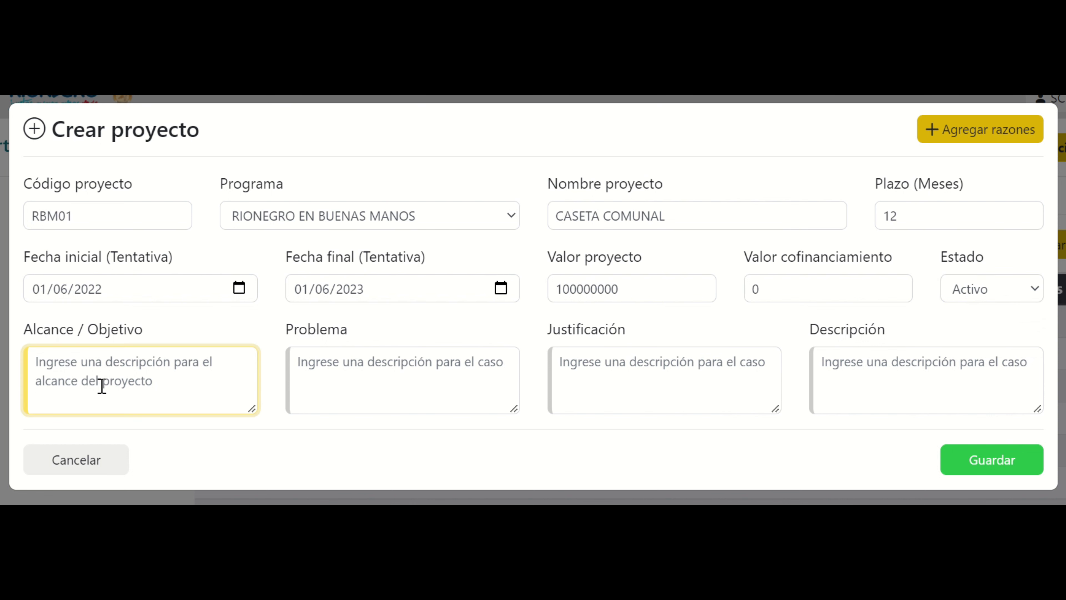
type("SJKFDHLKEJFKLJHGJKDGKJF")
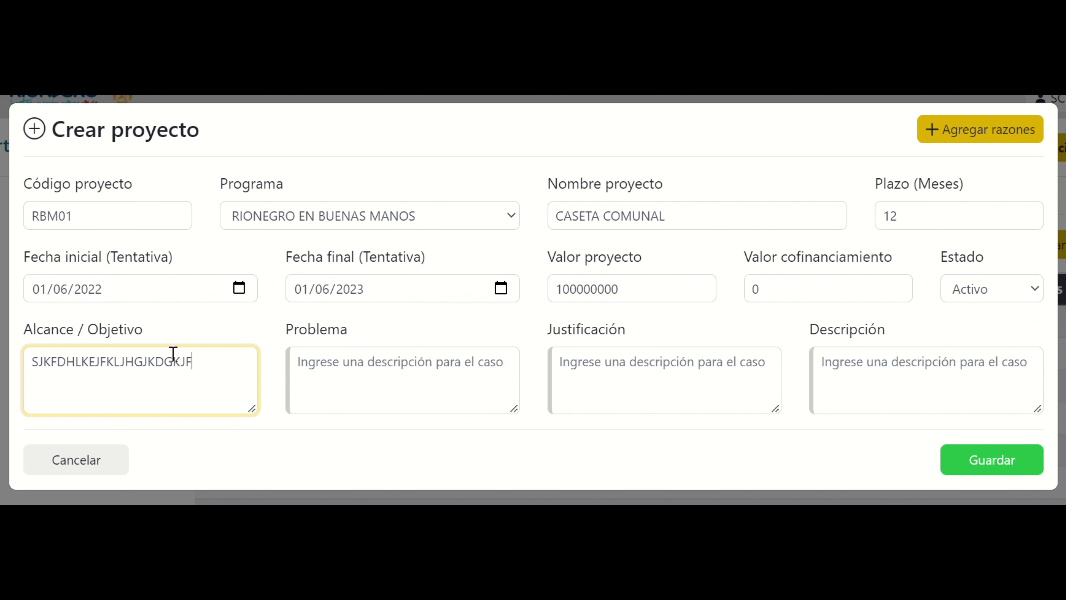
left_click(321, 383)
left_click(696, 359)
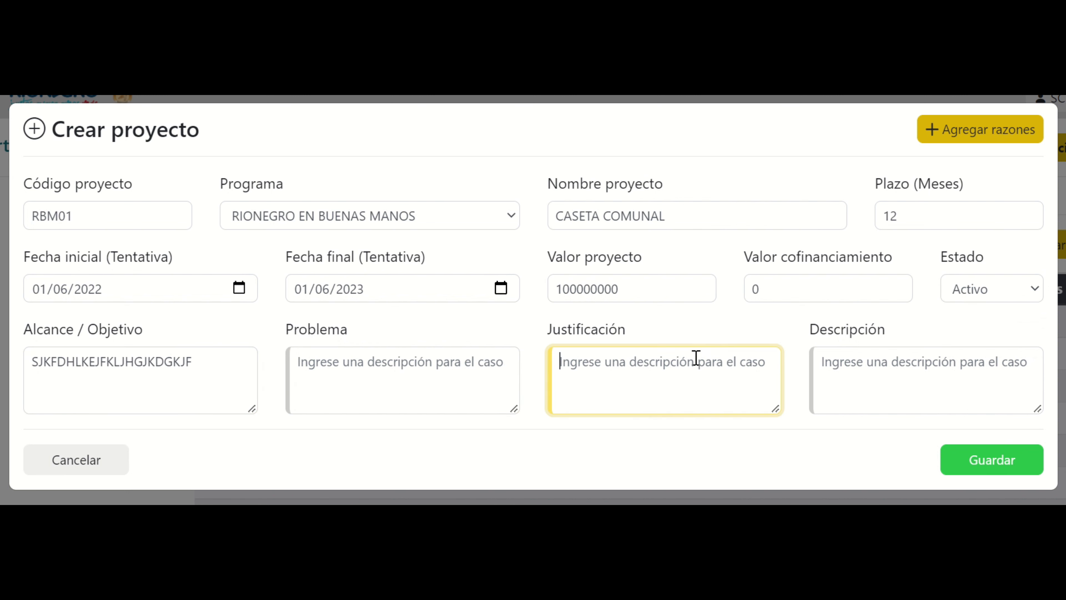
left_click(876, 383)
left_click(215, 358)
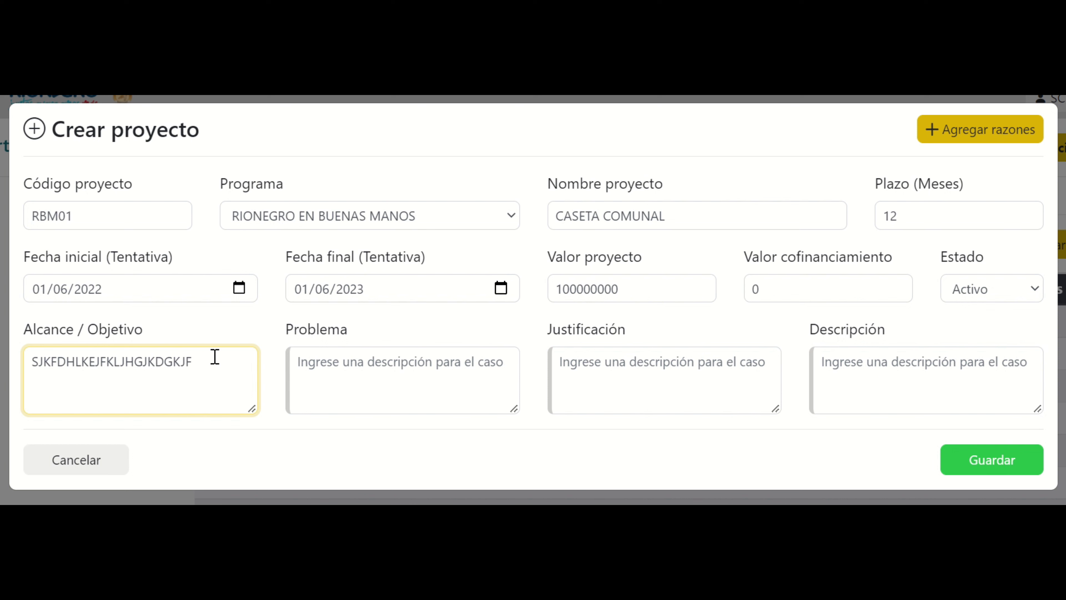
type("KJFDGDLKJGFSJDLGHJDSKGJKF")
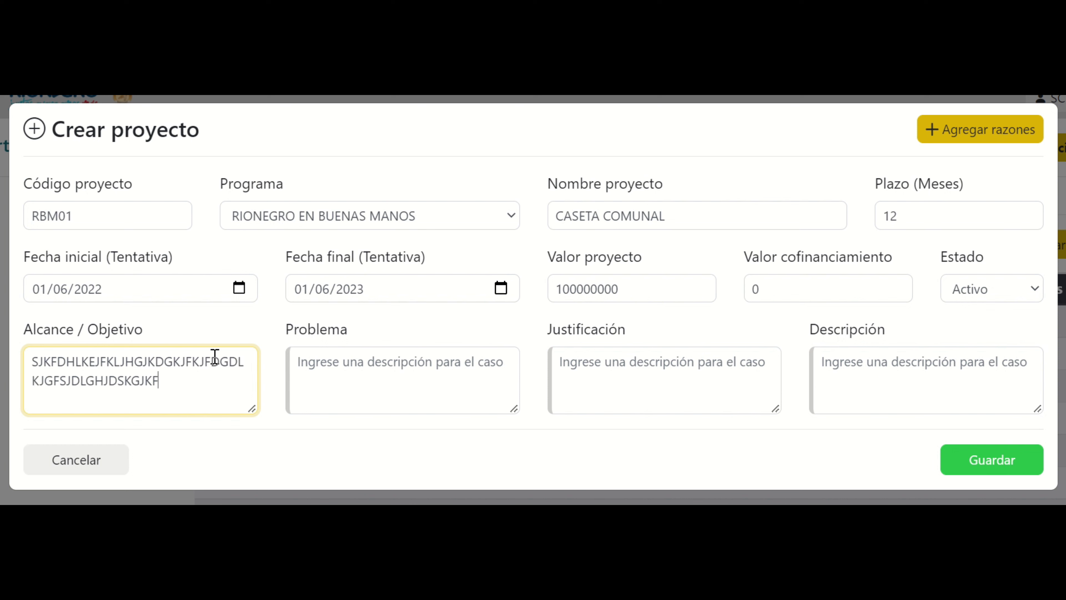
Step: Fill in Problema with the sample text ÑLDKGHÑLKDHGFKÑLGHSDFKLÑGHDFILHGKÑLRHGKLDFGHFÑLKDHGKDFHGKLÑDFSHGKLÑFDHGLK
left_click(347, 375)
type("ÑLDKGHÑLKDHGFKÑLGH")
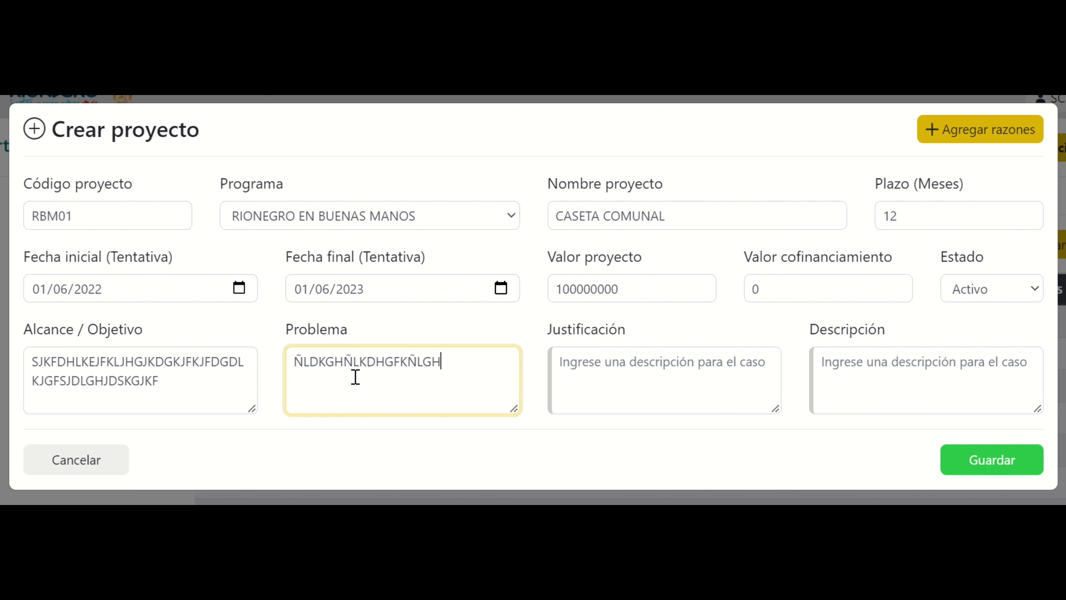
type("SDFKLÑGHDFILHGKÑLRHGKLDFGHFÑLKDHGKDFHGKLÑDFSHGKLÑFDHGLK")
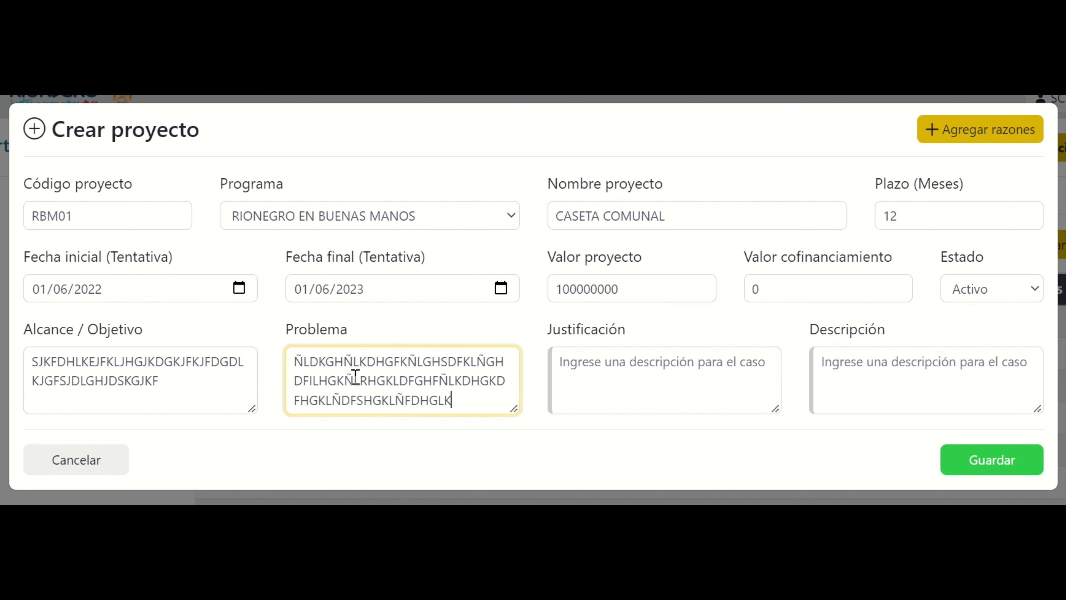
Step: Extend Problema with sample text ending in GHOIGHFÑLIGDFILGÑLDFSKHGILSORHÑFS and fill in Justificación with sample text beginning ÑFGÑK,RFHDSGKÑL
type("ÑFDHGLKSDFHÑGLKSDRHÑLKDSLKÑFHGKLÑDFHGKLDSKLDSFGHÑKLDF")
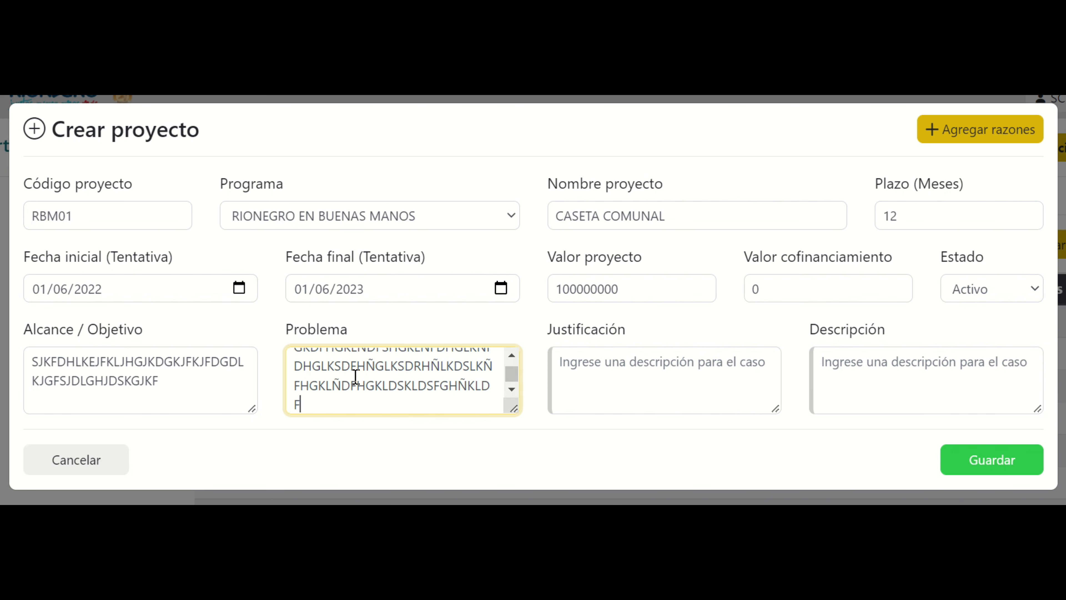
type("GHOIGHFÑLIGDFILGÑLDFSKHGILSORHÑFS")
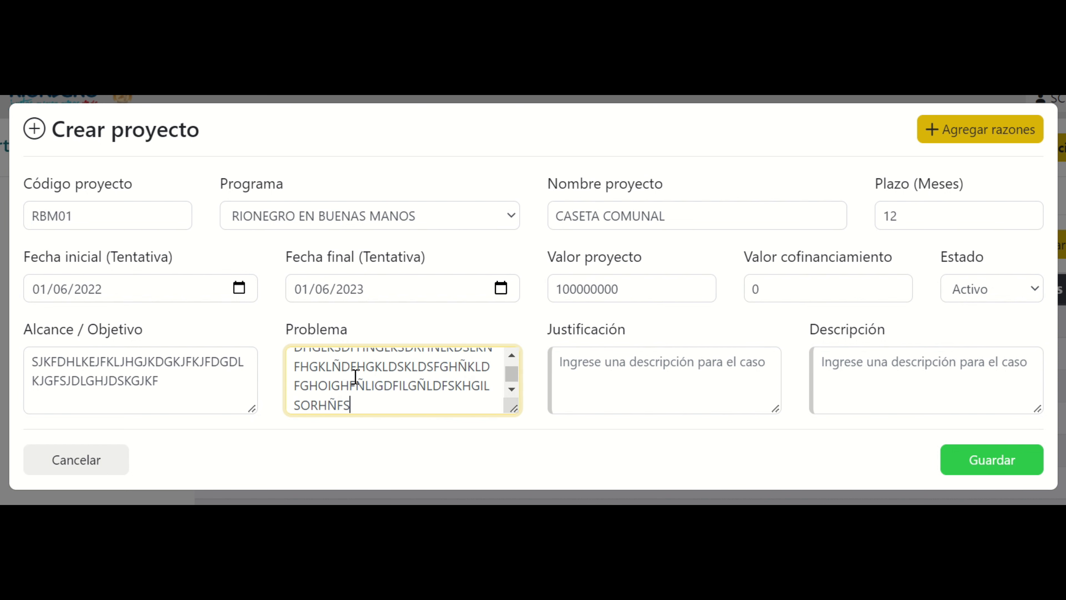
left_click(588, 375)
type("ÑFGÑK,RFHDSGKÑL")
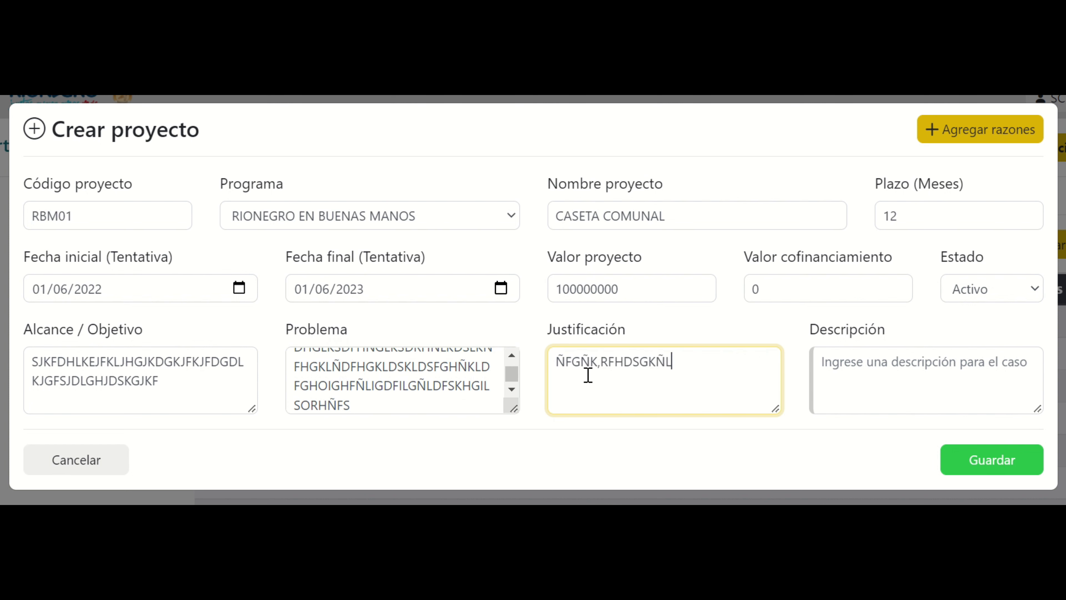
type("HSFGÑLKHDFGKLDFHGÑKLDFHGKÑLFDHKFLHKLÑDSHHDSKLHÑ")
type("LKDÑHSHGKLDSHFGÑLKD")
type("HGLKÑDFHGKLDFHGLÑKFHGLKDFHGLKDFHGSKÑLDFG")
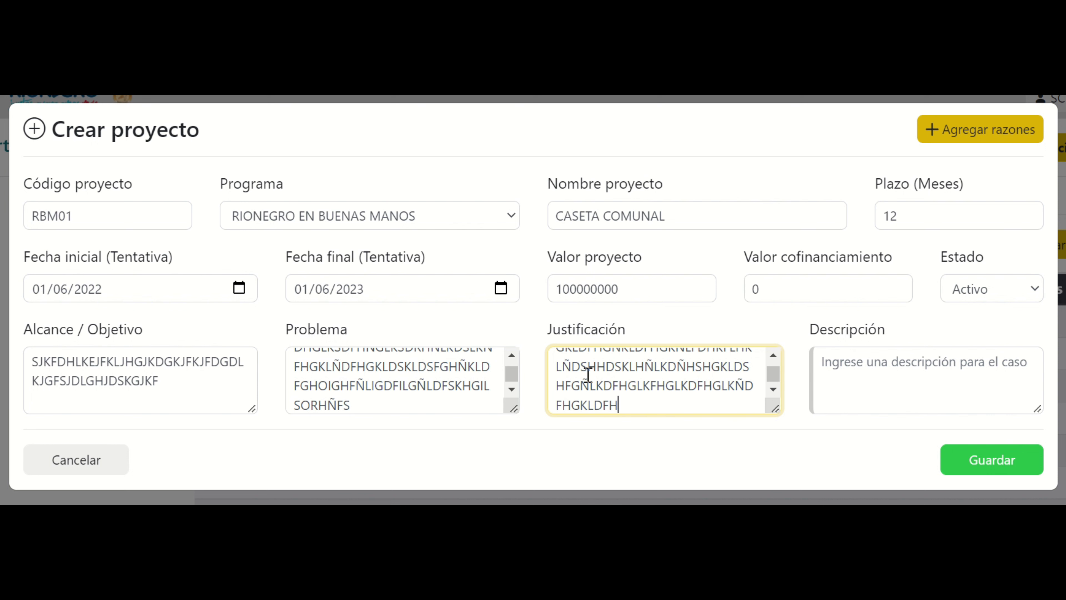
Step: Fill in Descripción with sample text beginning LJHDFGKÑHFGKFHDGDFKLHGKLRJHG and ending in GLKRFHGÑLKSRHGLKRSHÑ
left_click(853, 376)
type("LJHDFGKÑHFGKFHDGDFKLHGKLRJHG")
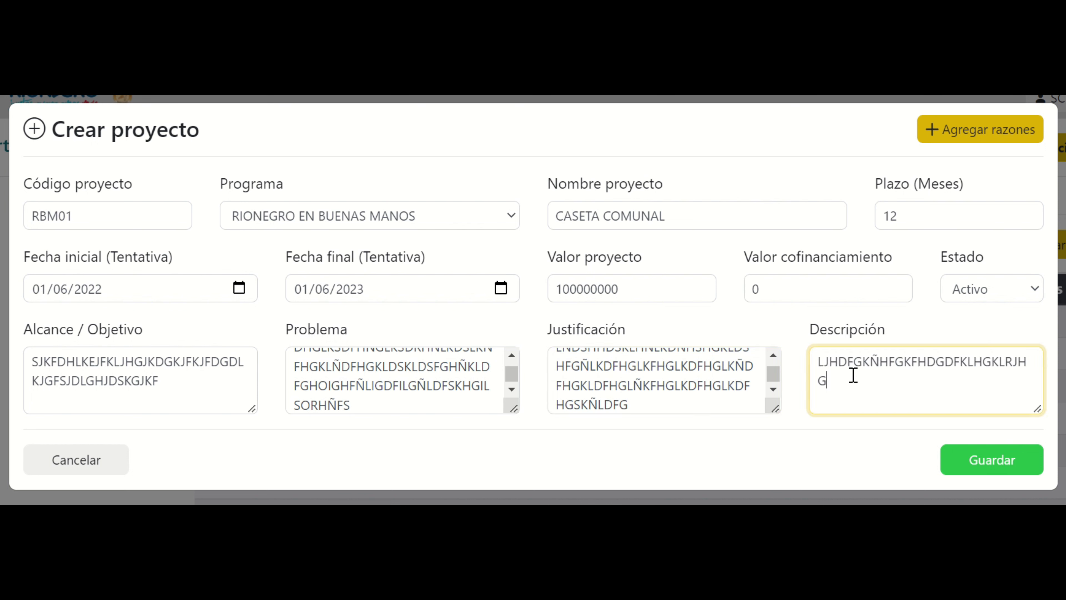
type("DFKLSGHDKFJLHGKGLKDFSHKÑLGDFHDSKÑLGFSKLSIÑDHGLKDFHGKLREFGLKRFHGÑLKSRHGLKRSHÑ")
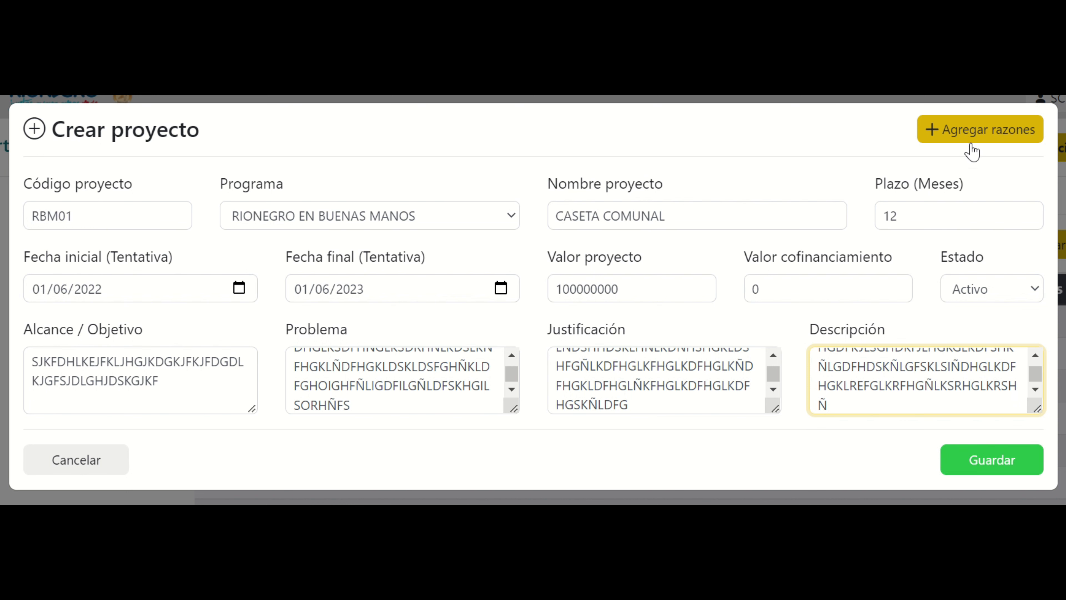
Step: Add three reasons to the project: Razón 1 ÑDLKFJHDLKJGHFKLJHSHGLSJ, Razón 2 DSKJGH,DFHGKJLDSF and Razón 3 FKGÑLDSHLÑJSHKÑLHKL
left_click(972, 133)
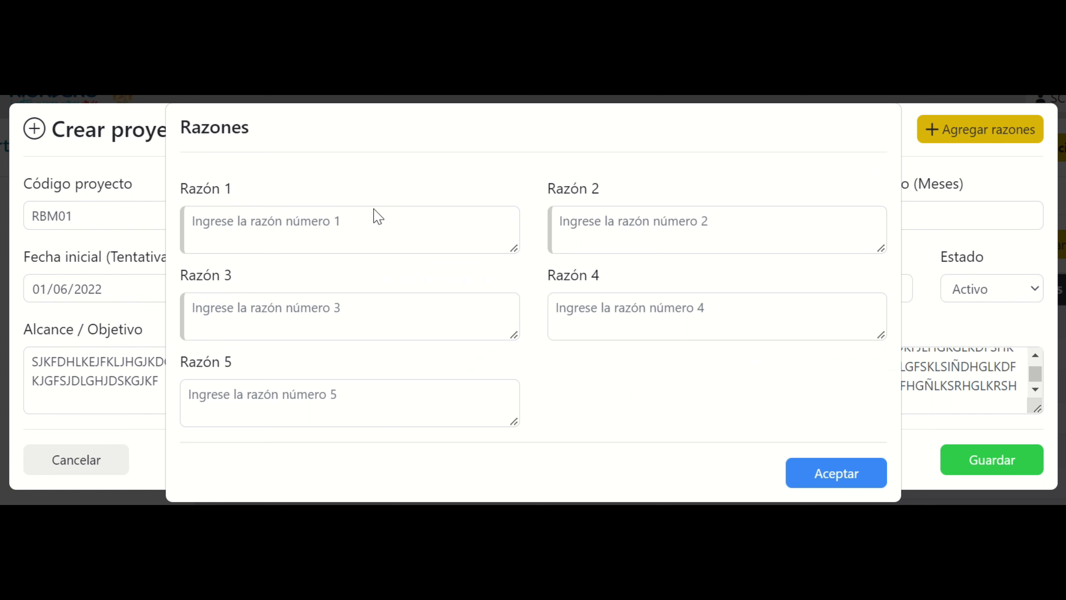
left_click(333, 231)
type("ÑDLKFJHDLKJGHFKLJHSHGLSJ")
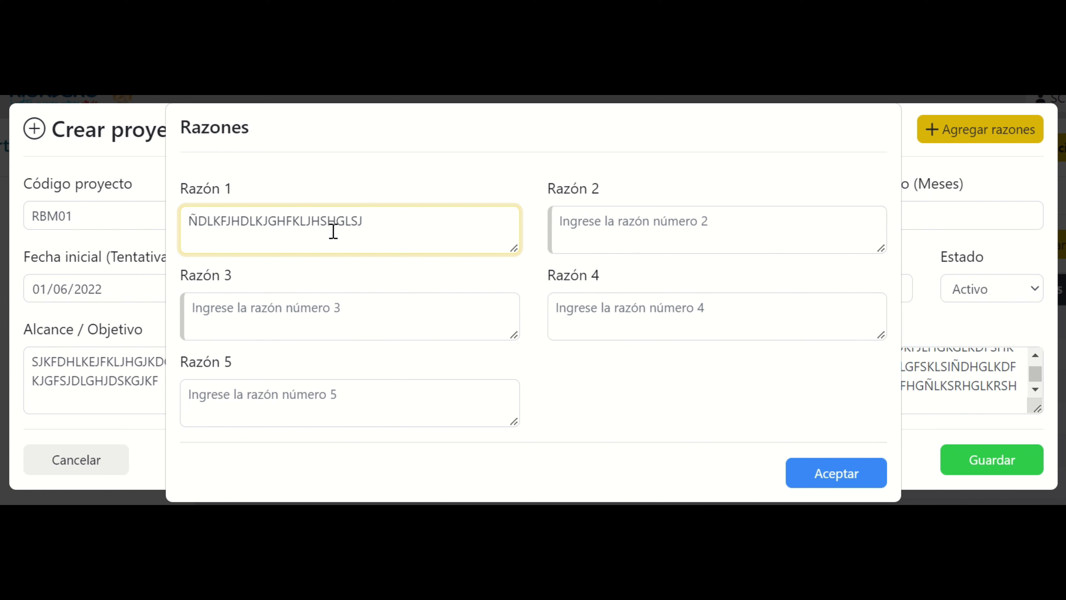
left_click(607, 239)
type("DSKJGH,DFHGKJLDSF")
left_click(489, 301)
type("FKGÑLDSHLÑJSHKÑLHKL")
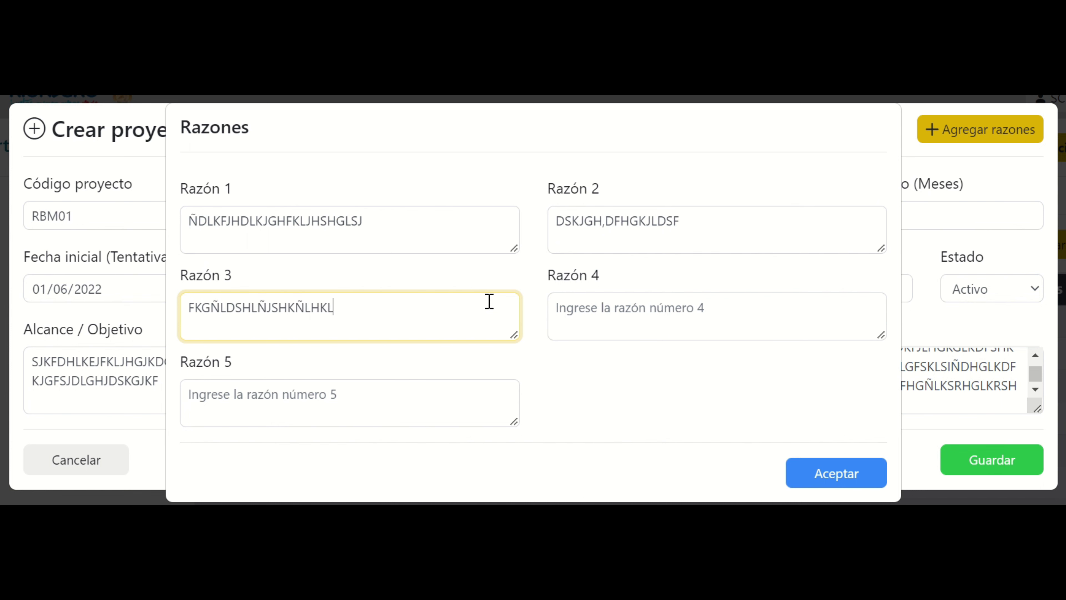
left_click(601, 306)
left_click(443, 384)
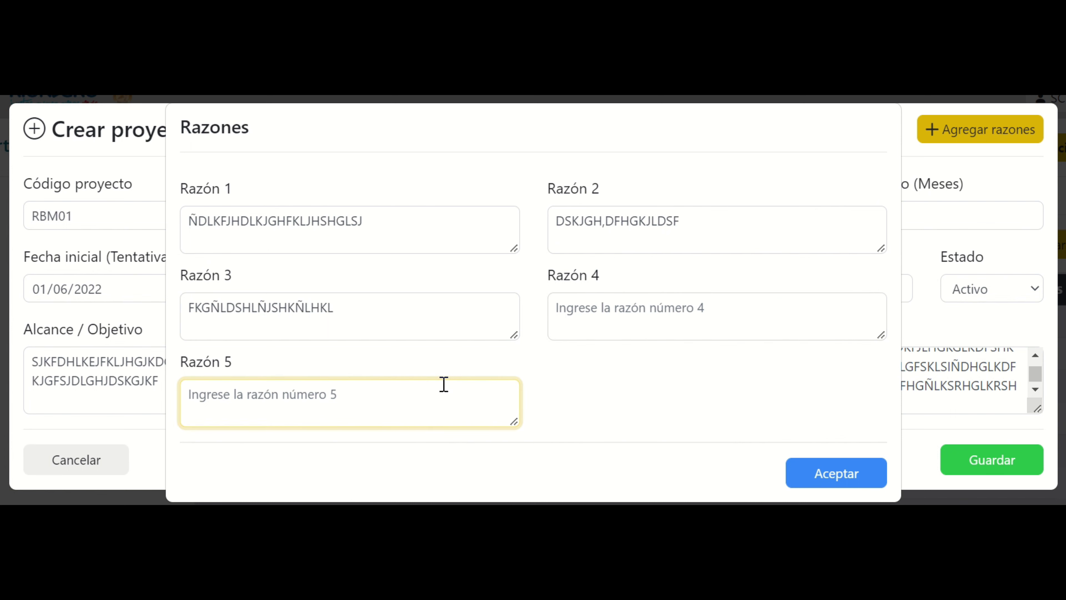
left_click_drag(382, 313, 186, 305)
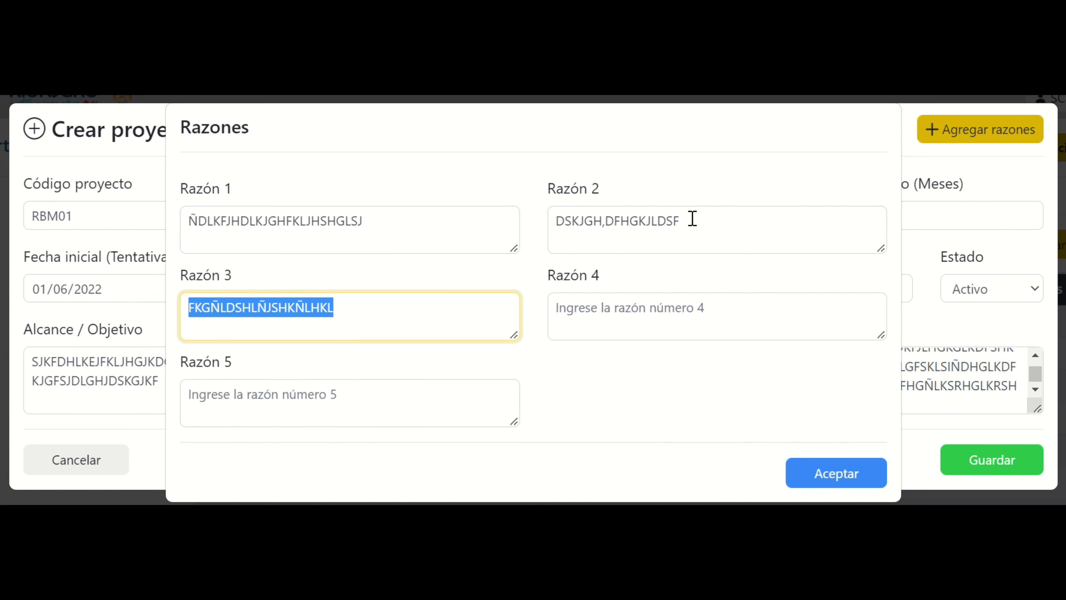
left_click_drag(692, 218, 529, 207)
left_click_drag(410, 215, 192, 217)
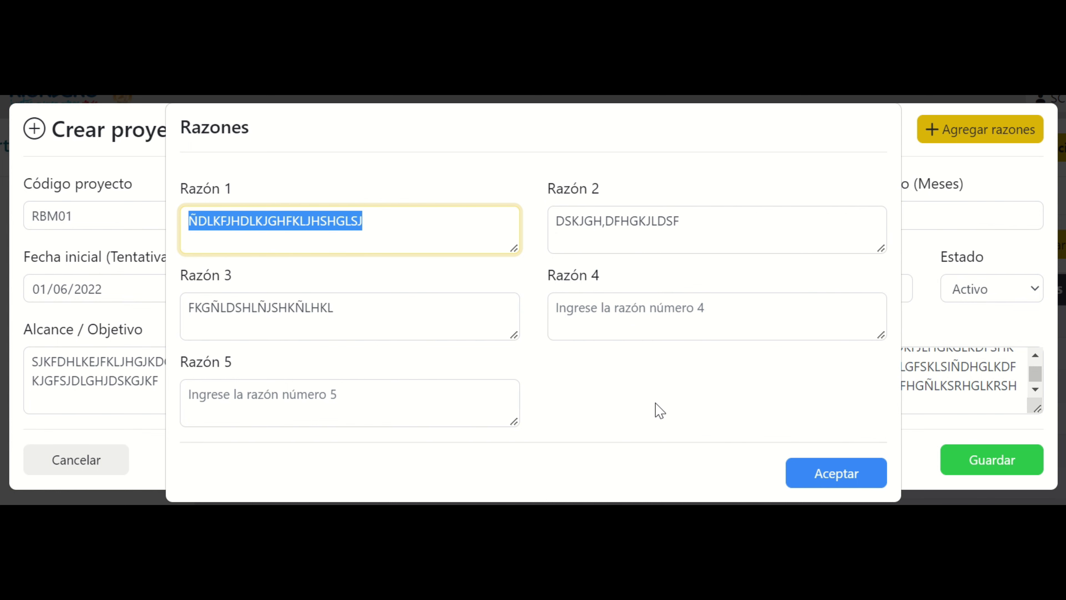
Step: Accept the entered reasons and save the new project without printing it
left_click(825, 479)
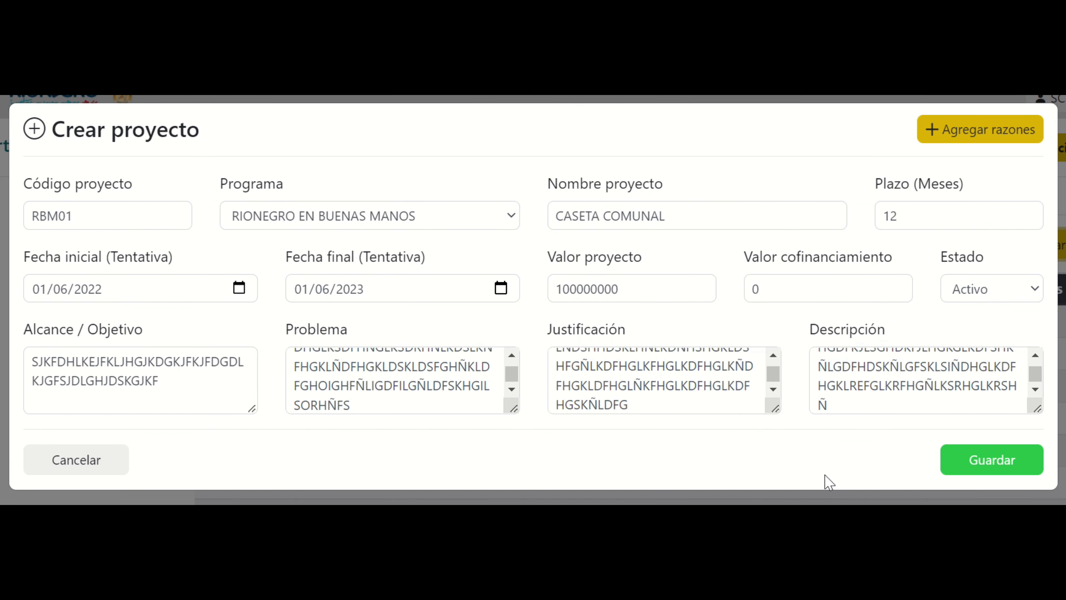
left_click(1003, 467)
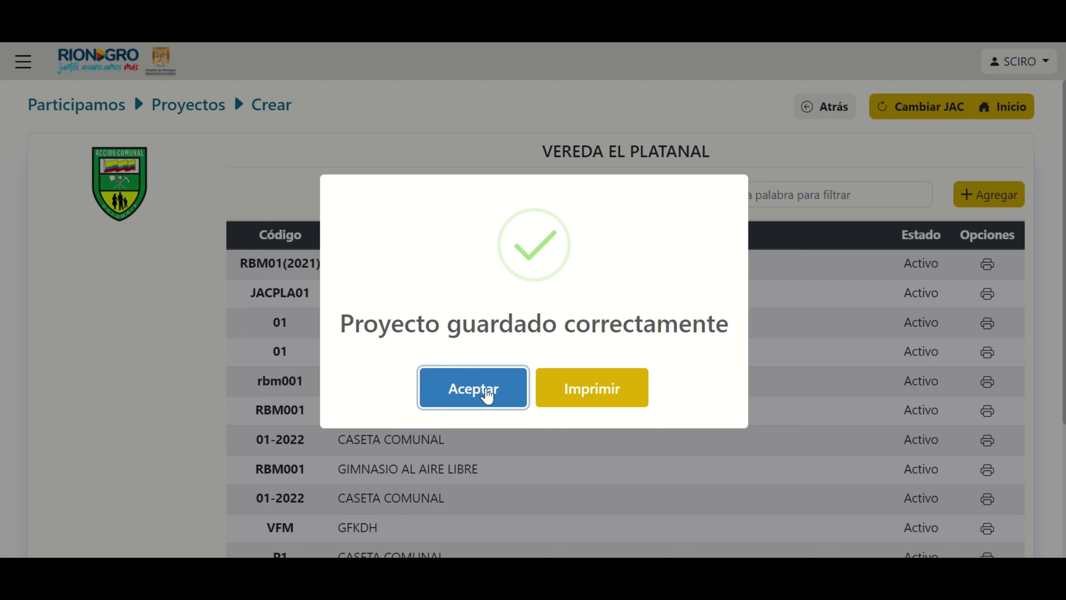
left_click(488, 387)
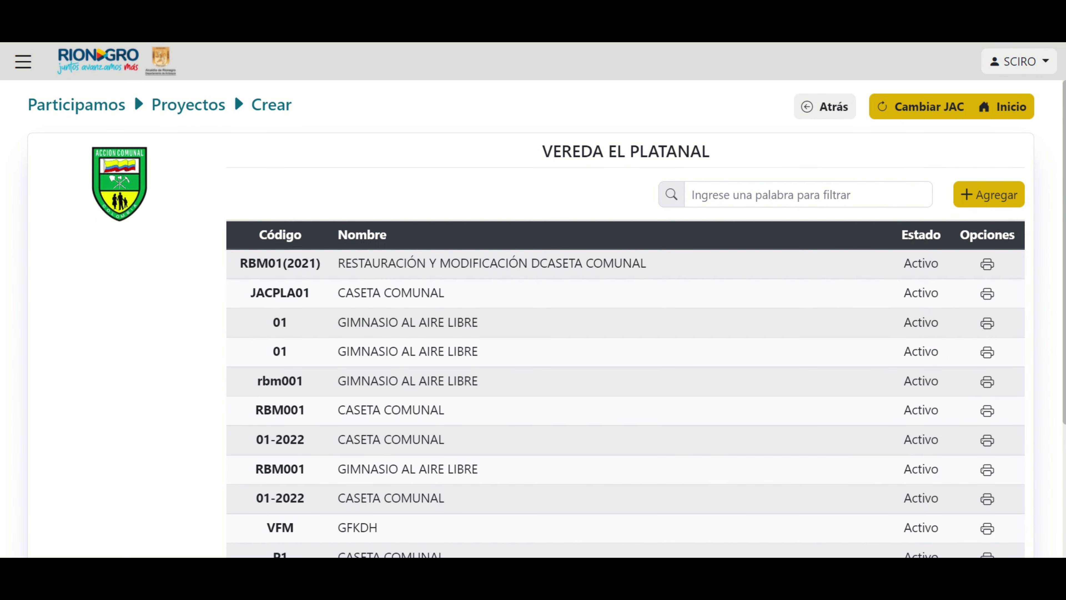
Step: Open the newly saved RBM01 CASETA COMUNAL project and look through its Juntas, Líneas, Actividades and Anexos sections
scroll(1055, 264, "down", 2)
scroll(1049, 412, "down", 2)
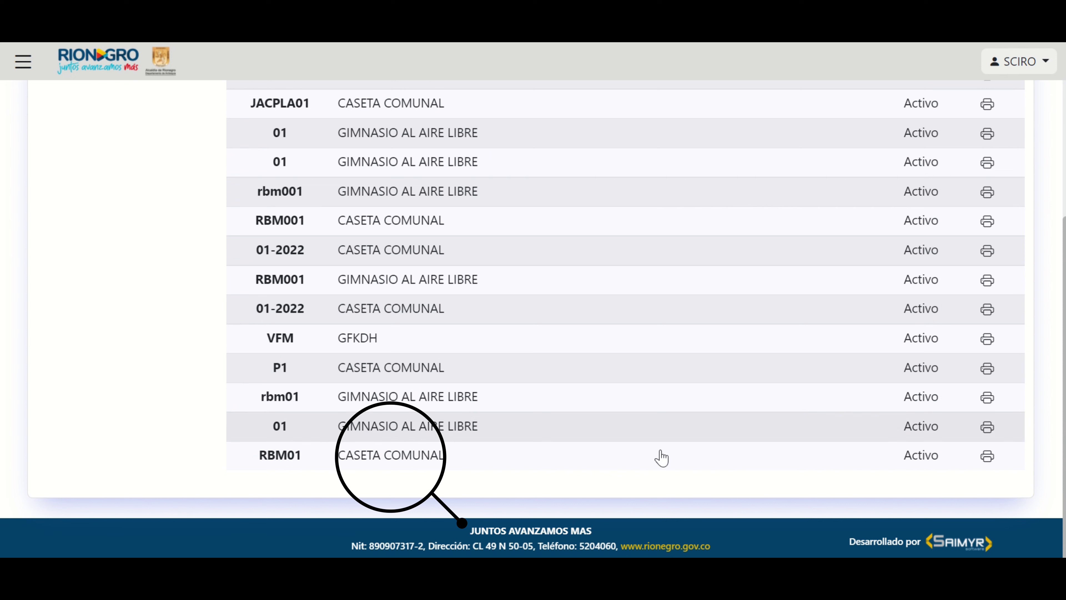
left_click(387, 455)
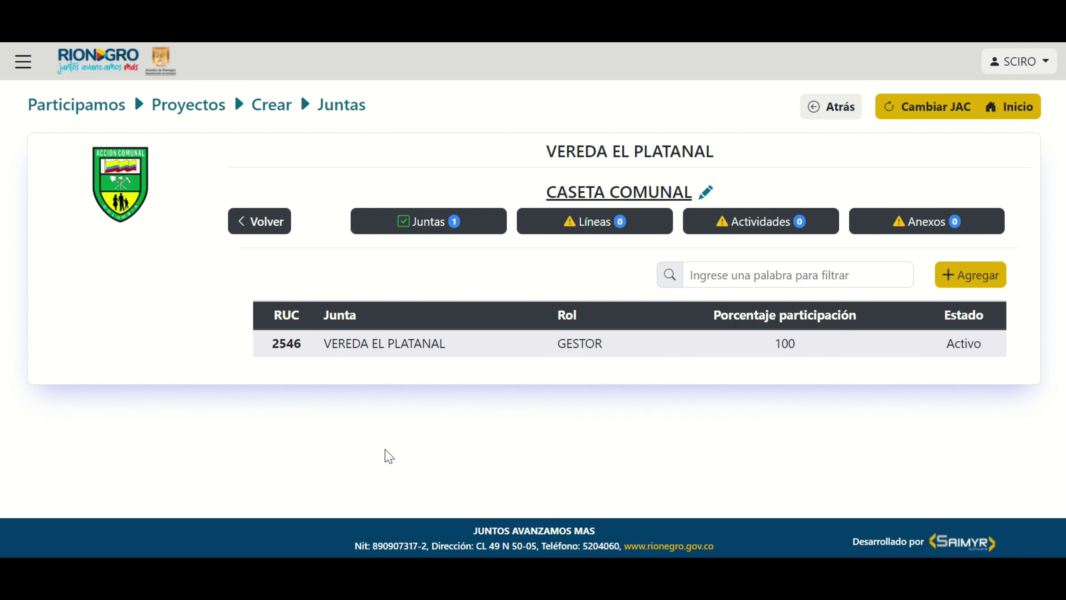
left_click(424, 221)
left_click(565, 223)
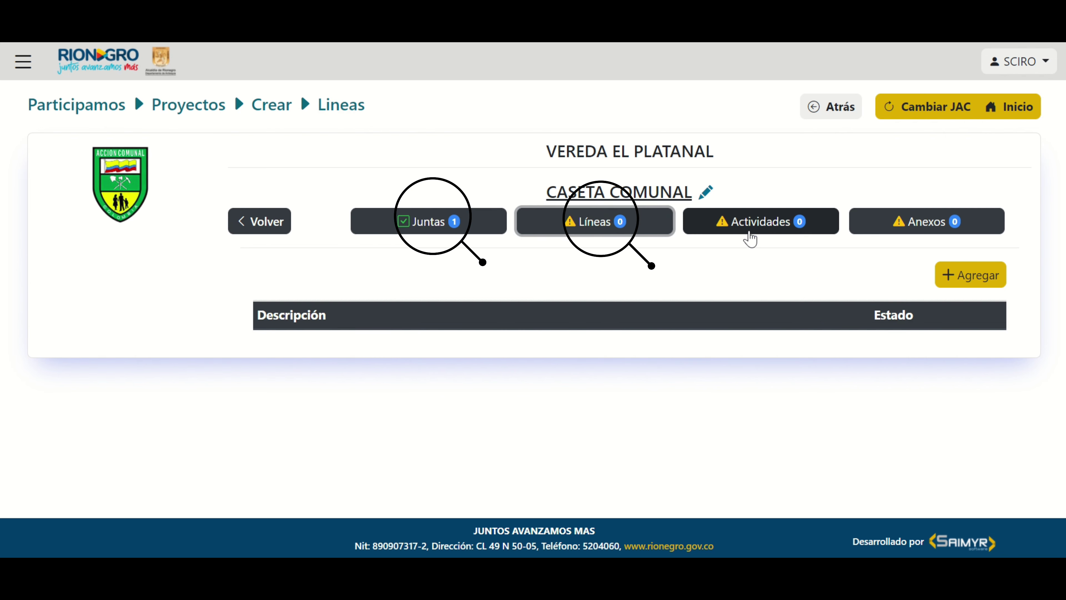
left_click(753, 232)
left_click(917, 231)
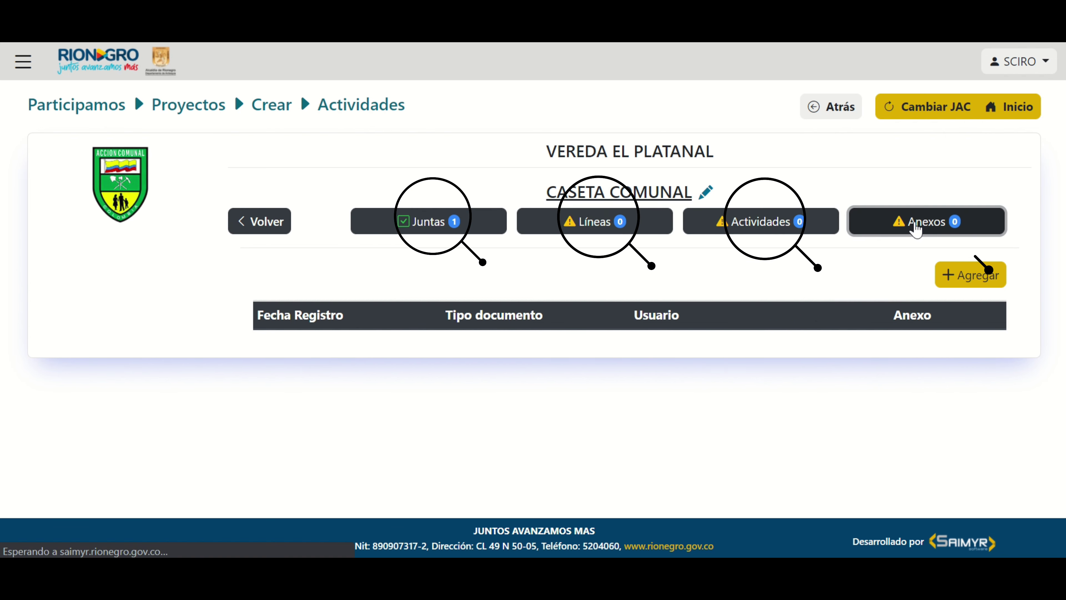
Step: Add the junta ALTO DEL MEDIO to the project as Participante with 50 percent participation and save it
left_click(406, 225)
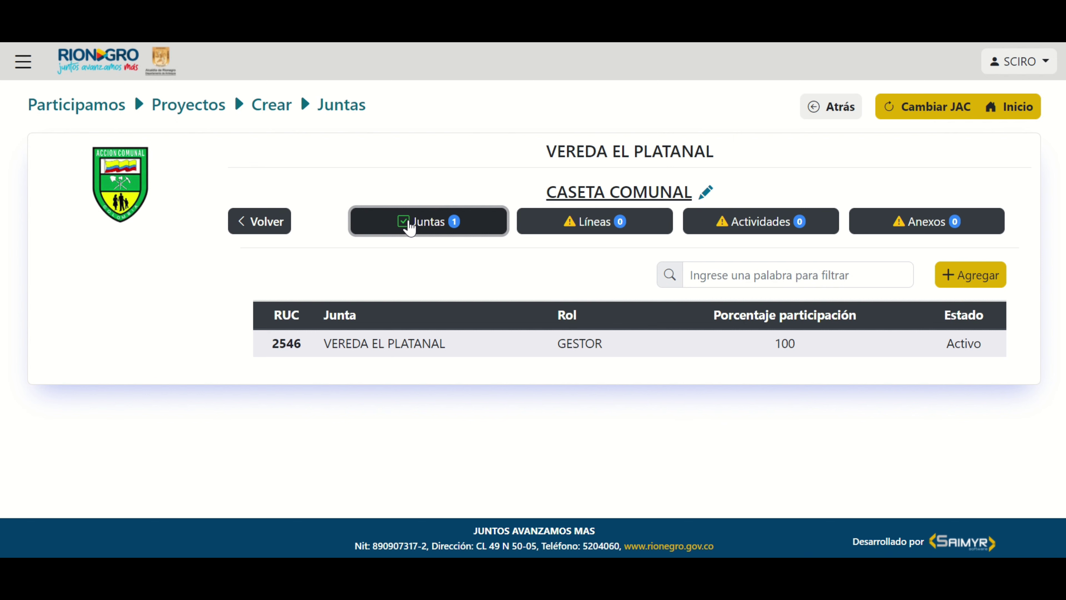
left_click(965, 280)
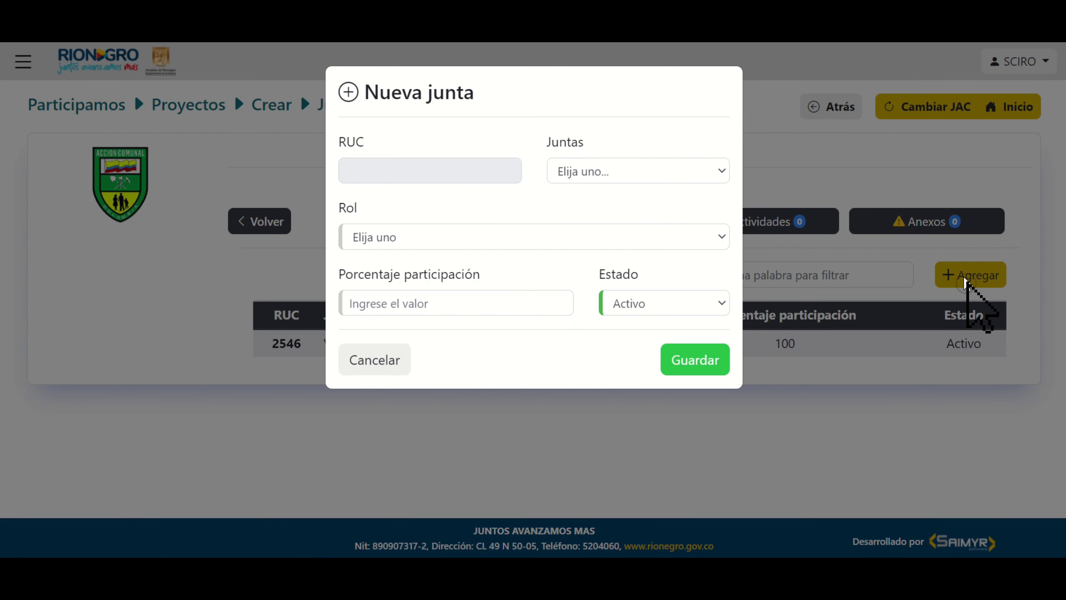
left_click(634, 182)
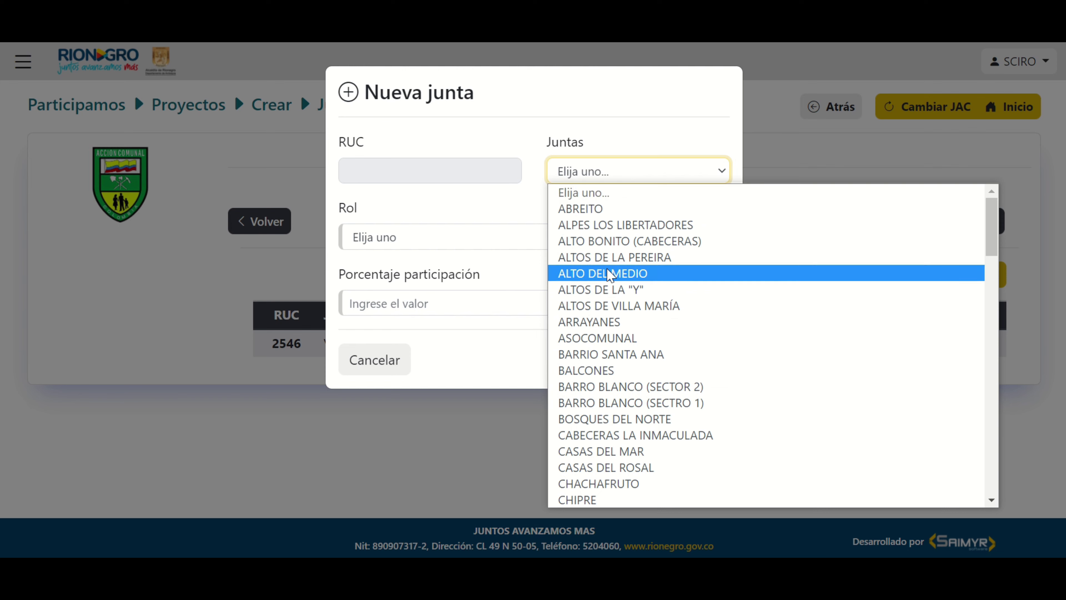
left_click(611, 276)
left_click(542, 237)
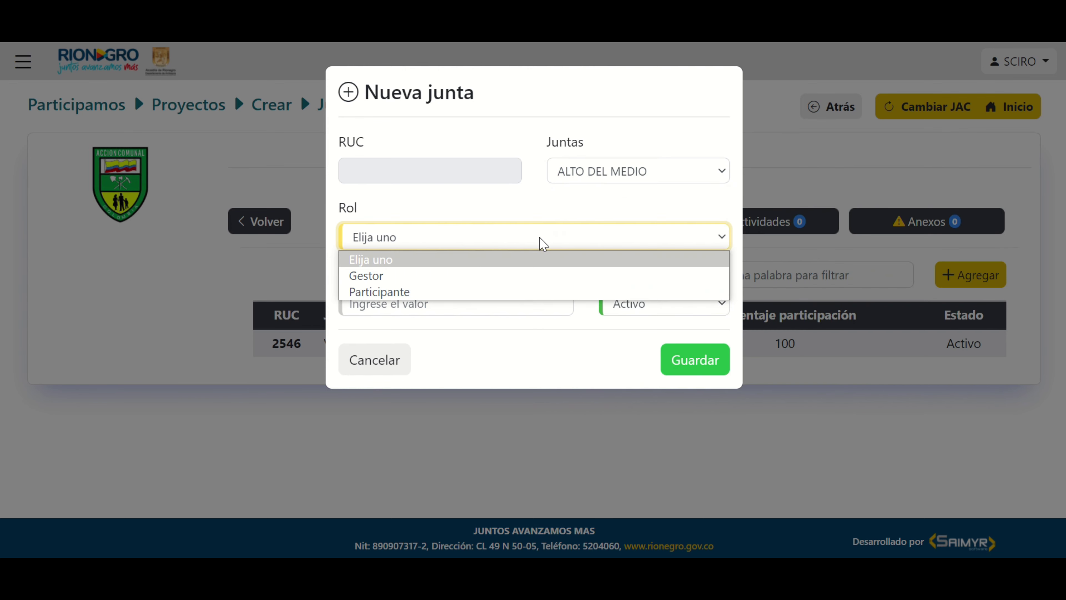
left_click(448, 293)
left_click(468, 306)
type("50")
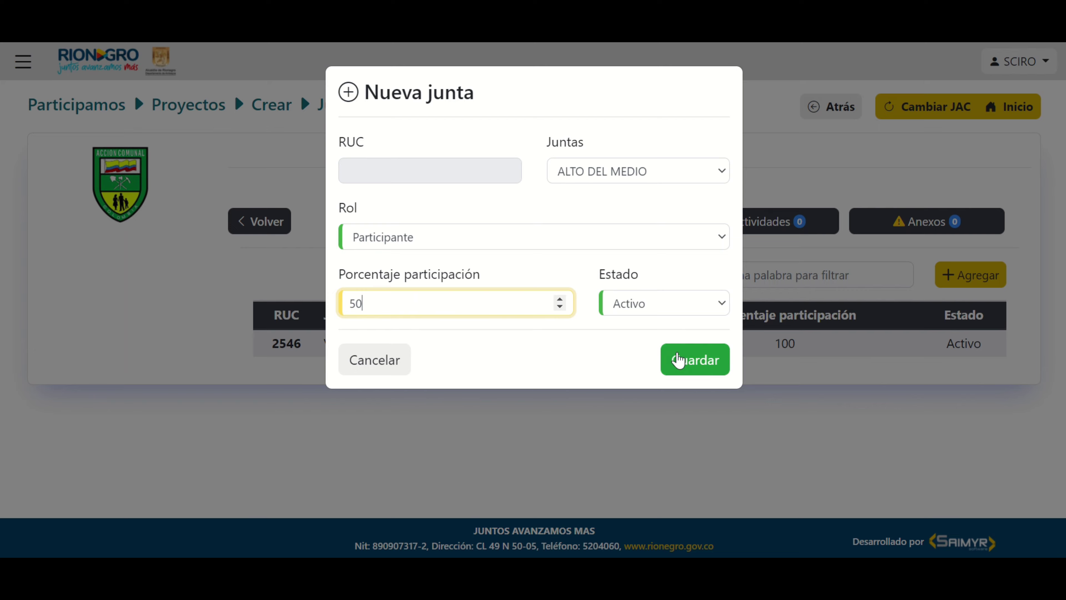
left_click(678, 359)
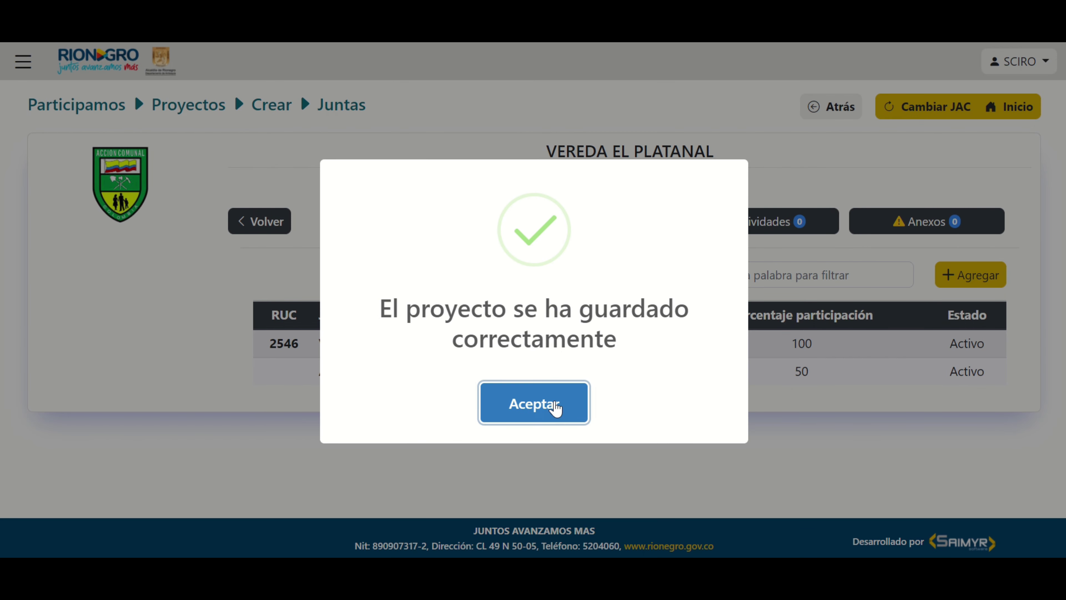
left_click(555, 409)
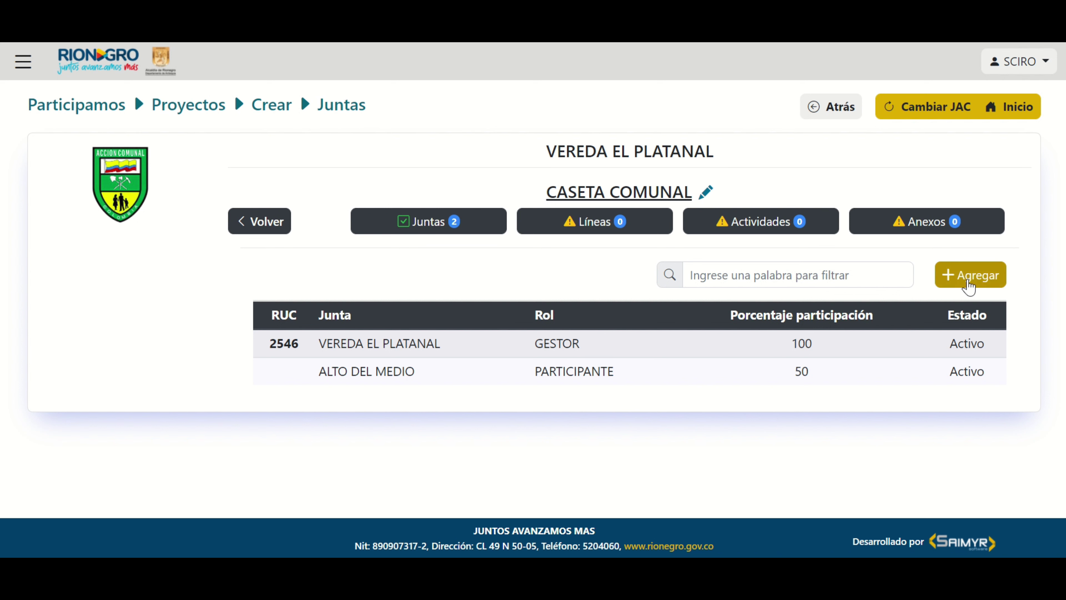
Step: Add the junta ABREITO to the project as Participante with 50 percent participation and save it
left_click(965, 277)
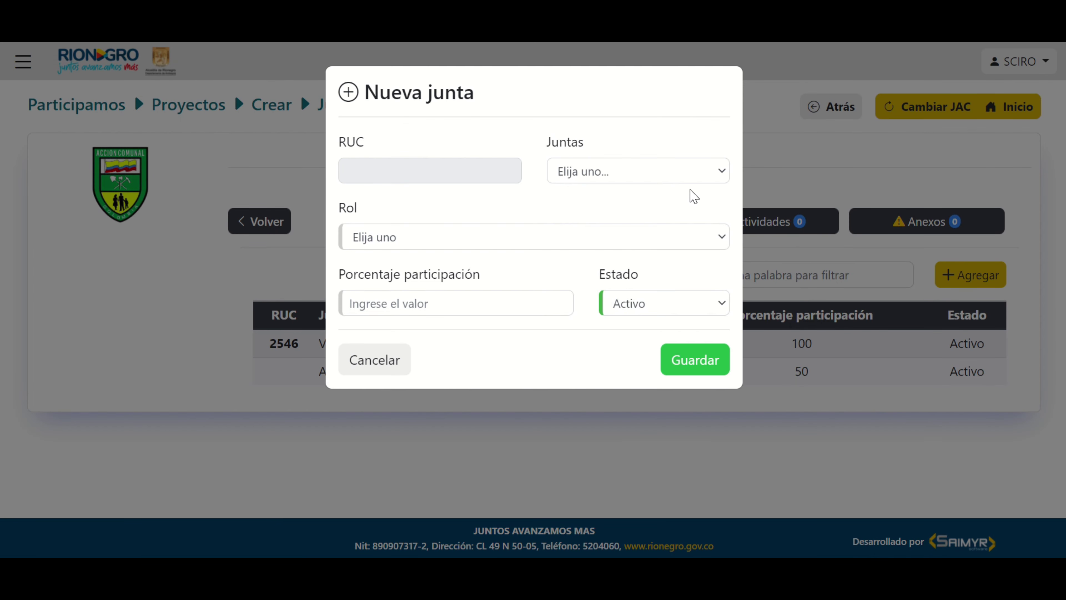
left_click(689, 172)
left_click(605, 209)
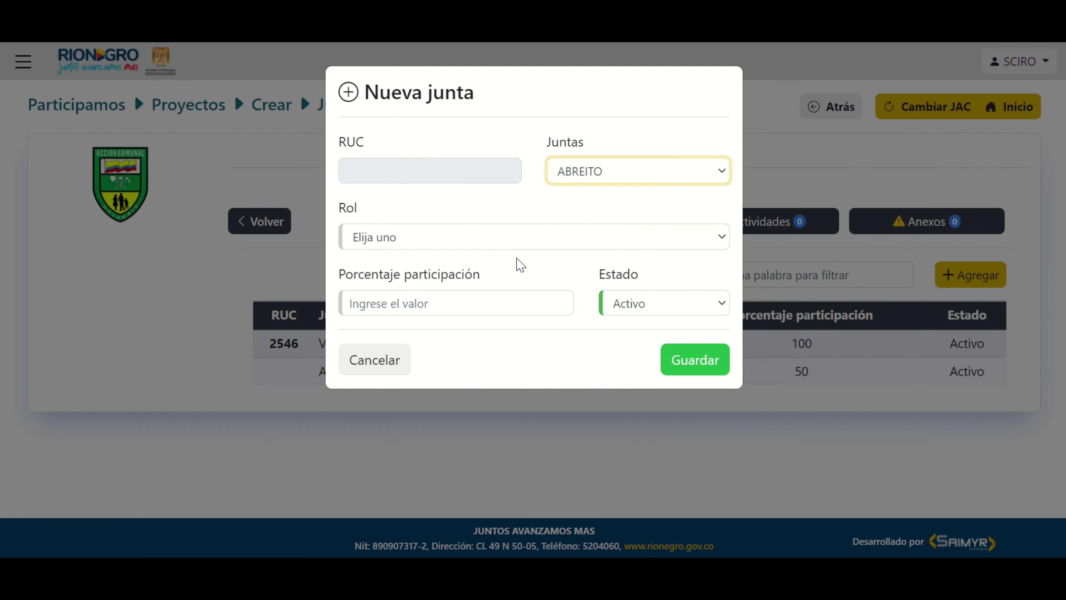
left_click(508, 244)
left_click(492, 293)
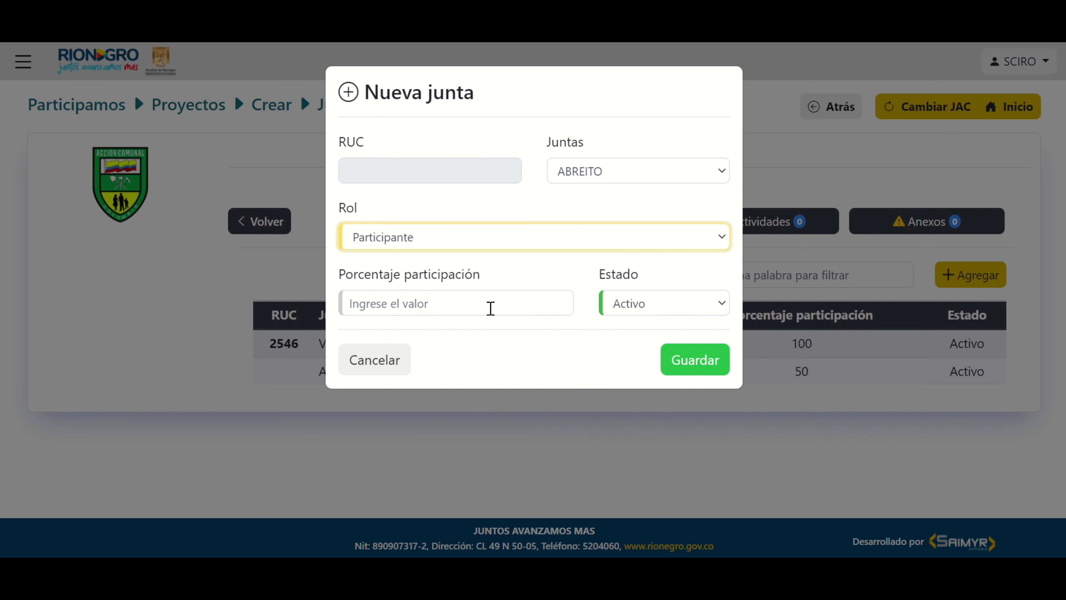
left_click(490, 311)
type("50")
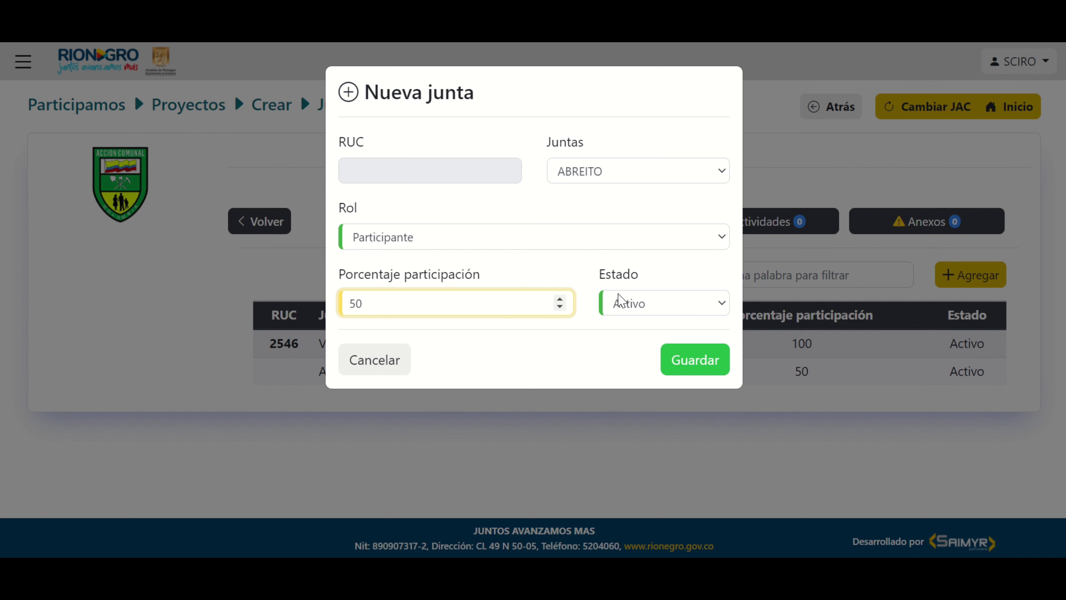
left_click(693, 362)
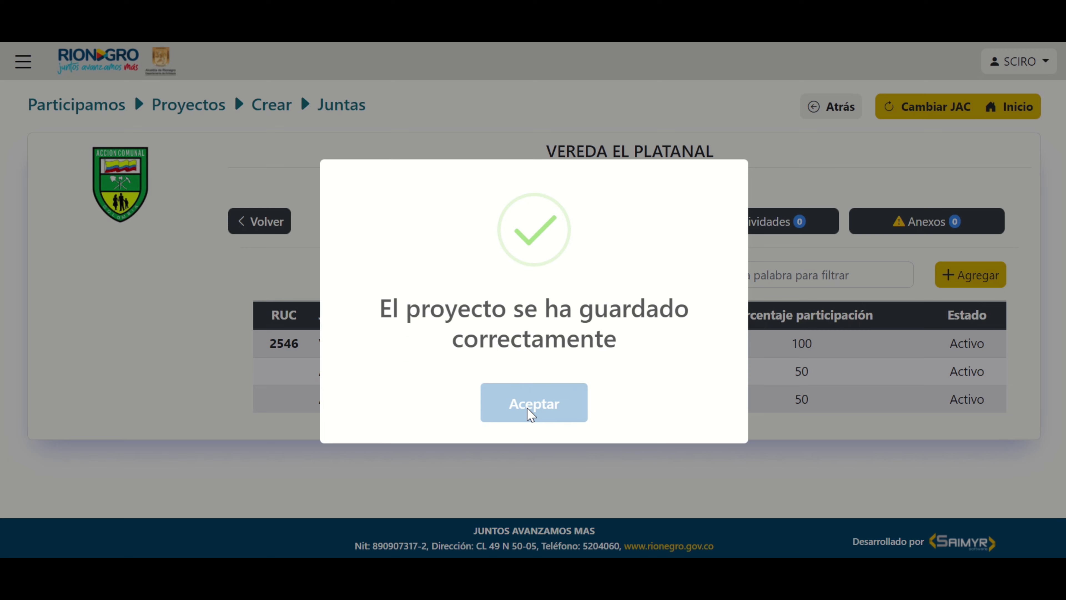
left_click(531, 414)
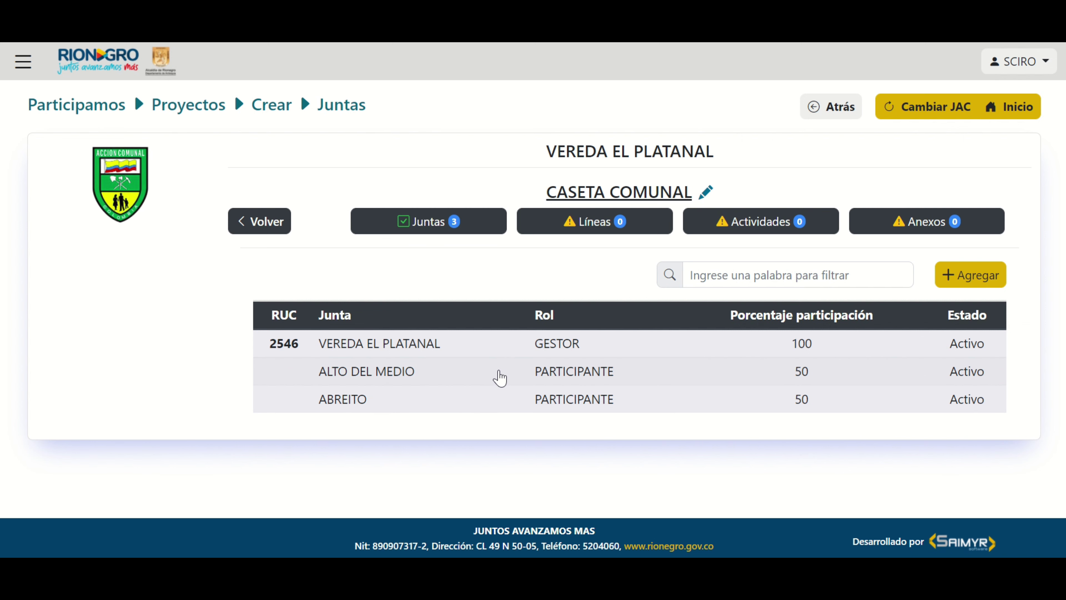
Step: Change the Estado of the ALTO DEL MEDIO junta to Inactivo and save the edit
left_click(499, 377)
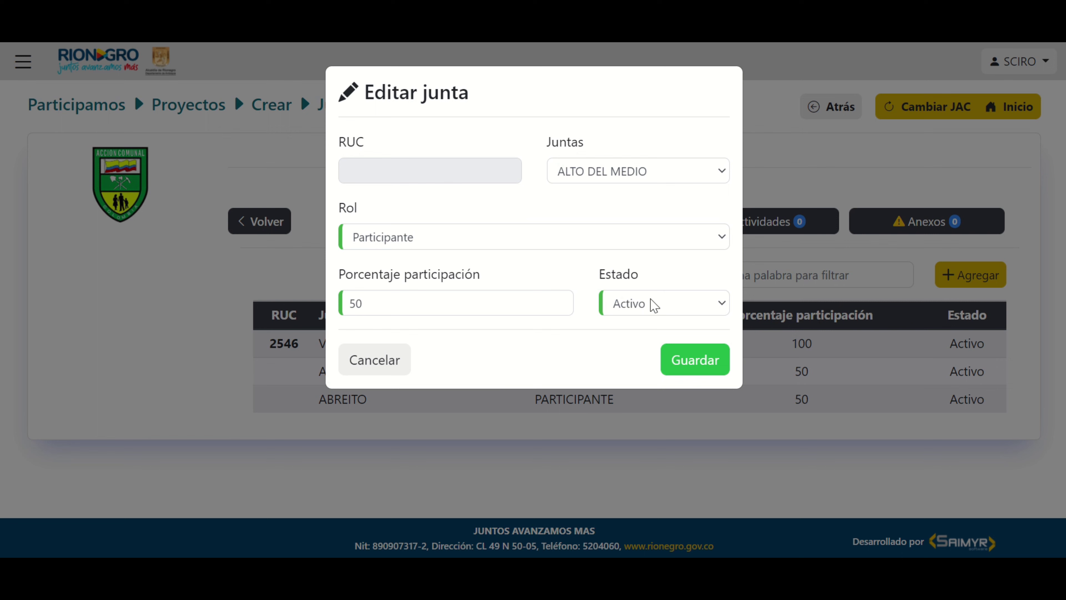
left_click(656, 298)
left_click(646, 341)
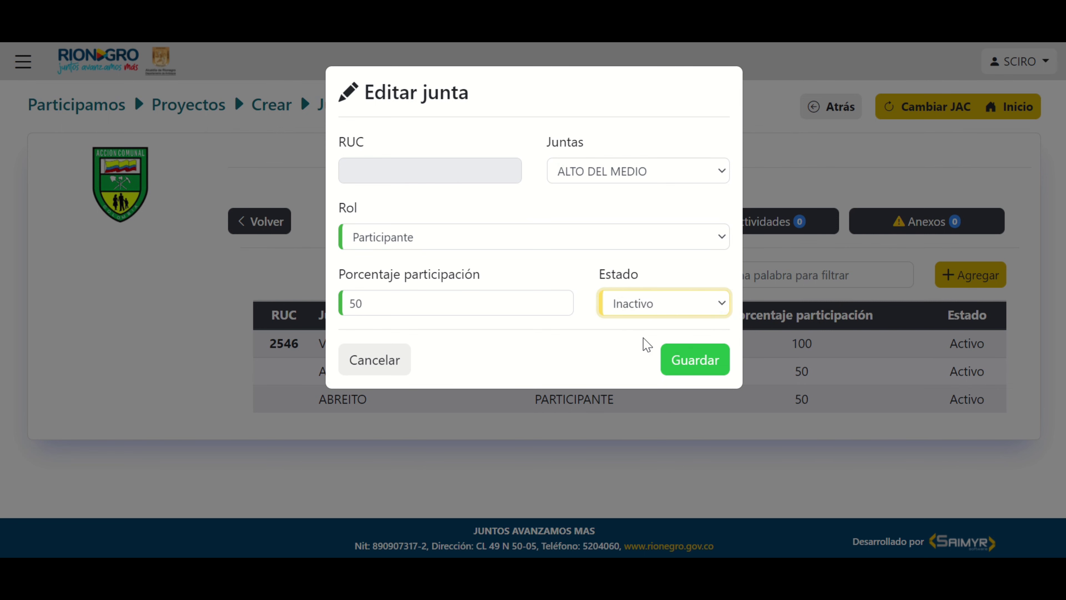
left_click(685, 362)
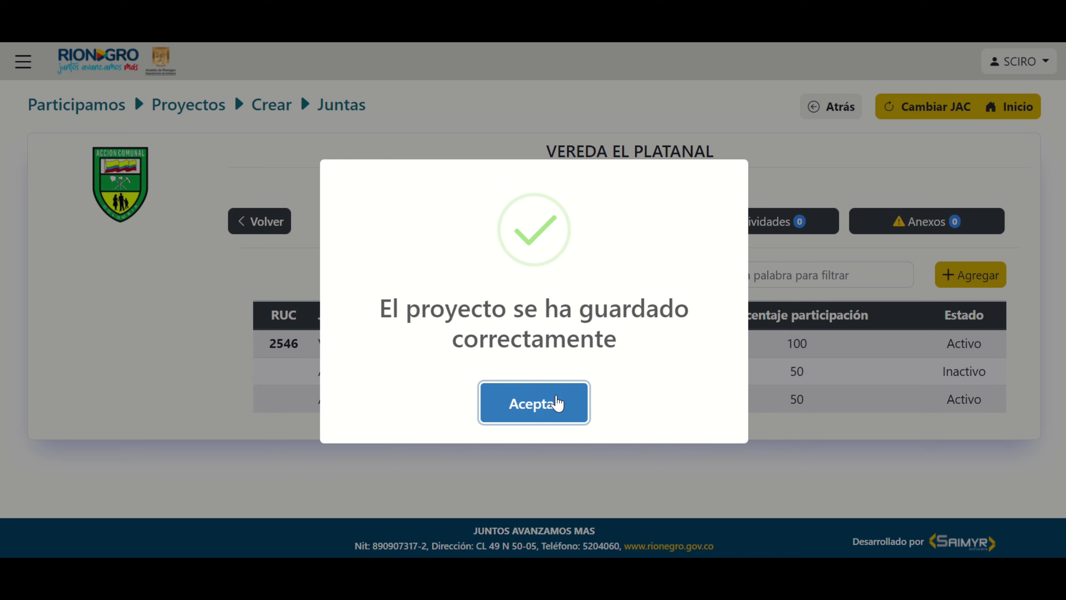
Step: Reopen the ALTO DEL MEDIO junta for editing and save it again with Estado Inactivo
left_click(554, 401)
left_click_drag(942, 372, 994, 375)
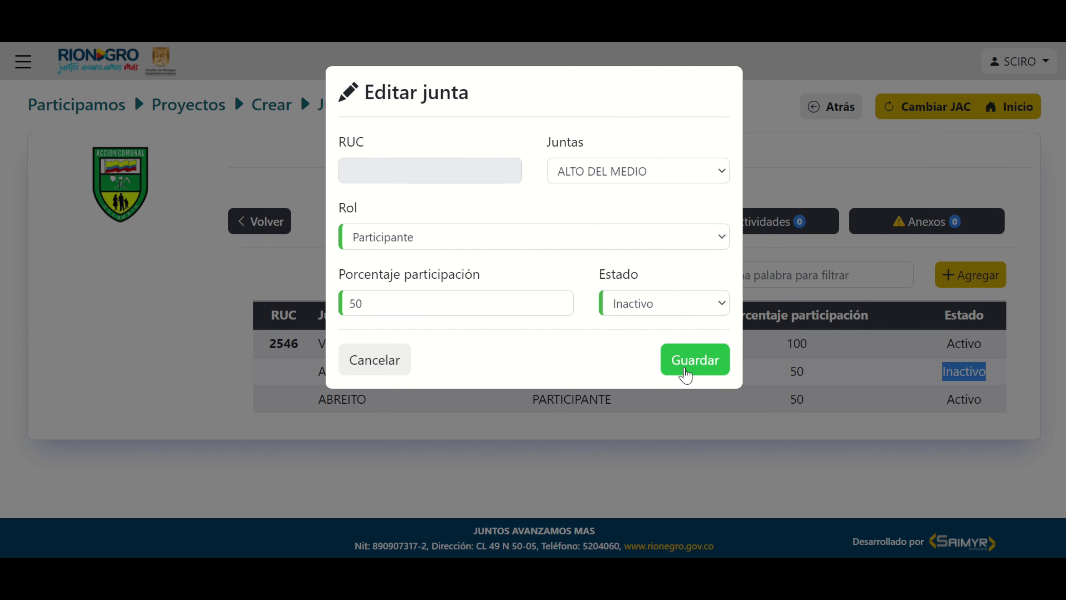
left_click(691, 365)
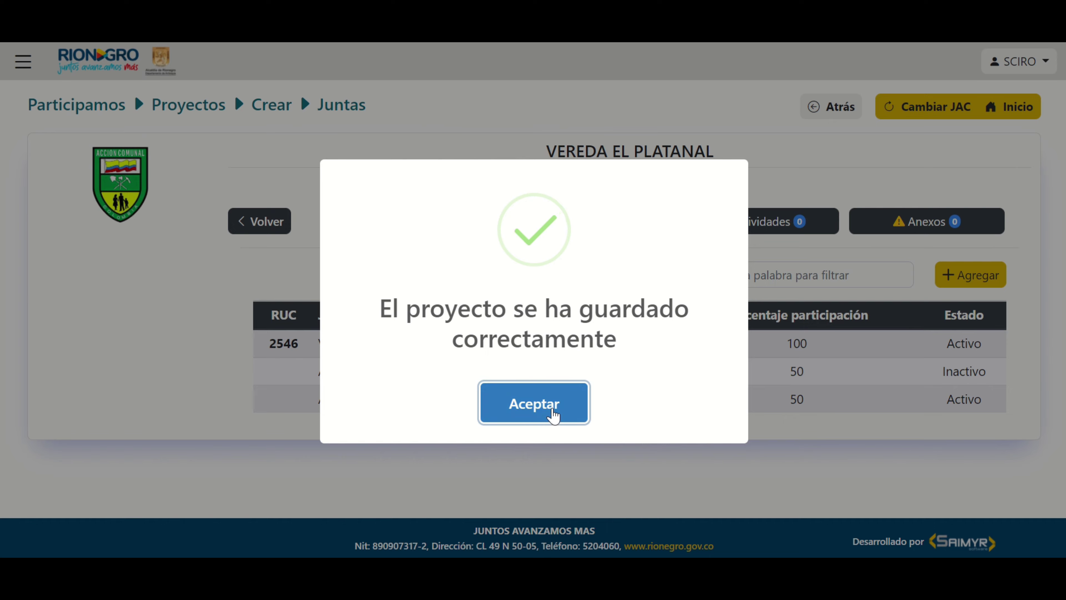
left_click(552, 412)
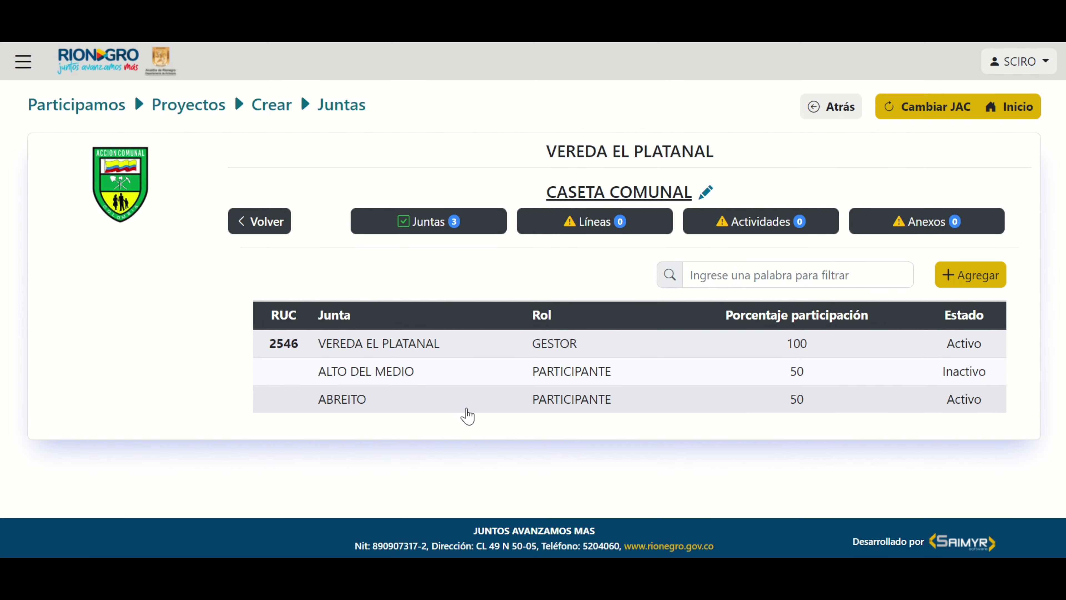
Step: Change the Estado of the ABREITO junta to Inactivo and save the edit
left_click(467, 409)
left_click(666, 312)
left_click(653, 338)
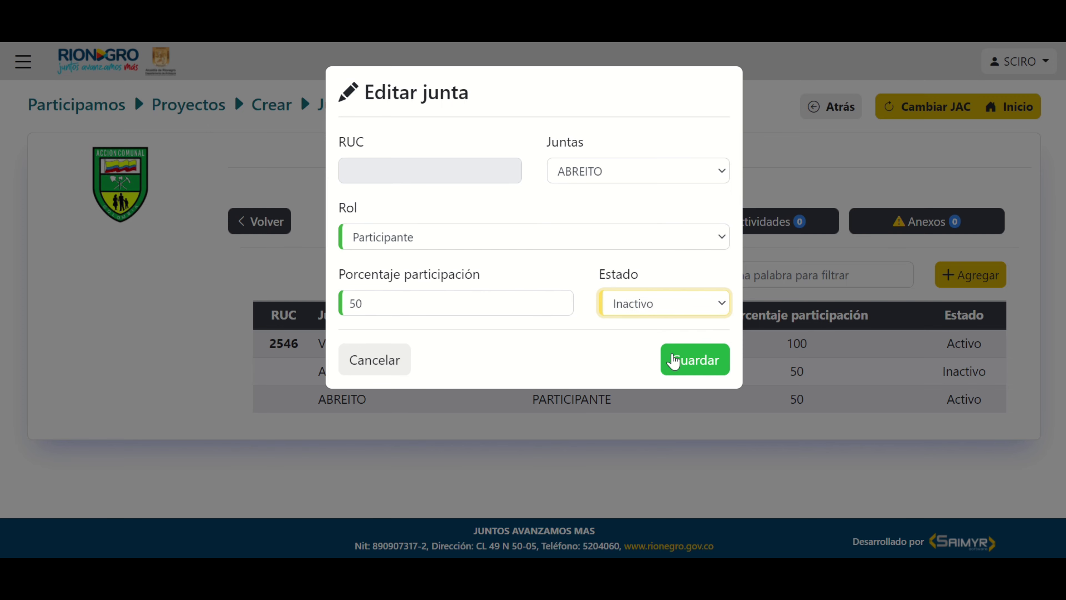
left_click(672, 361)
left_click(542, 397)
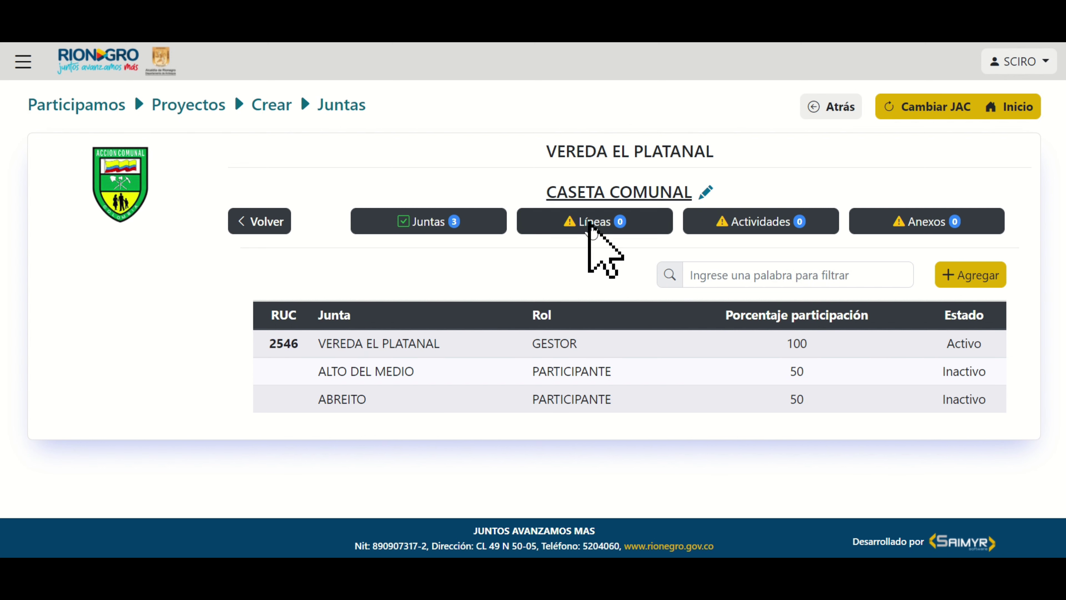
Step: Add the línea DESARROLLO SOSTENIBLE Y EQUIPAMIENTO to the CASETA COMUNAL project with Estado Vigente and save it
left_click(589, 226)
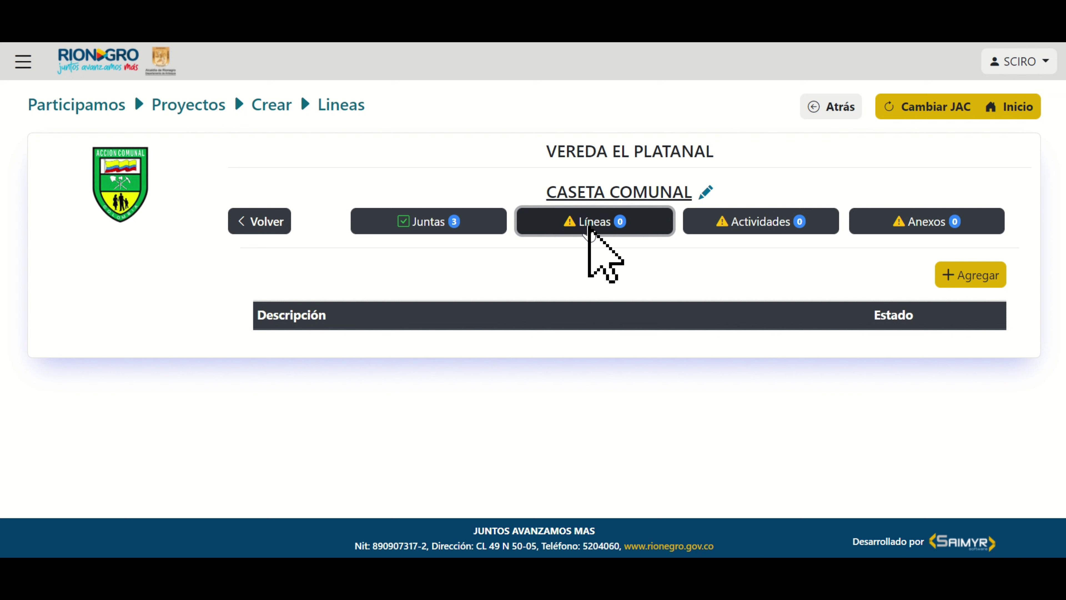
left_click_drag(541, 192, 690, 194)
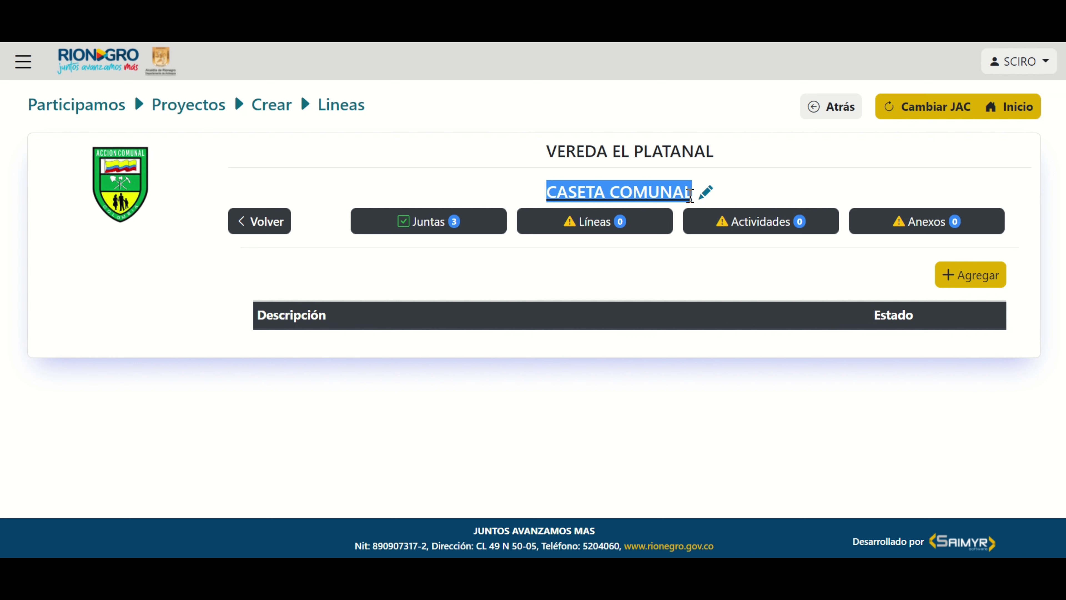
left_click(969, 277)
left_click(509, 170)
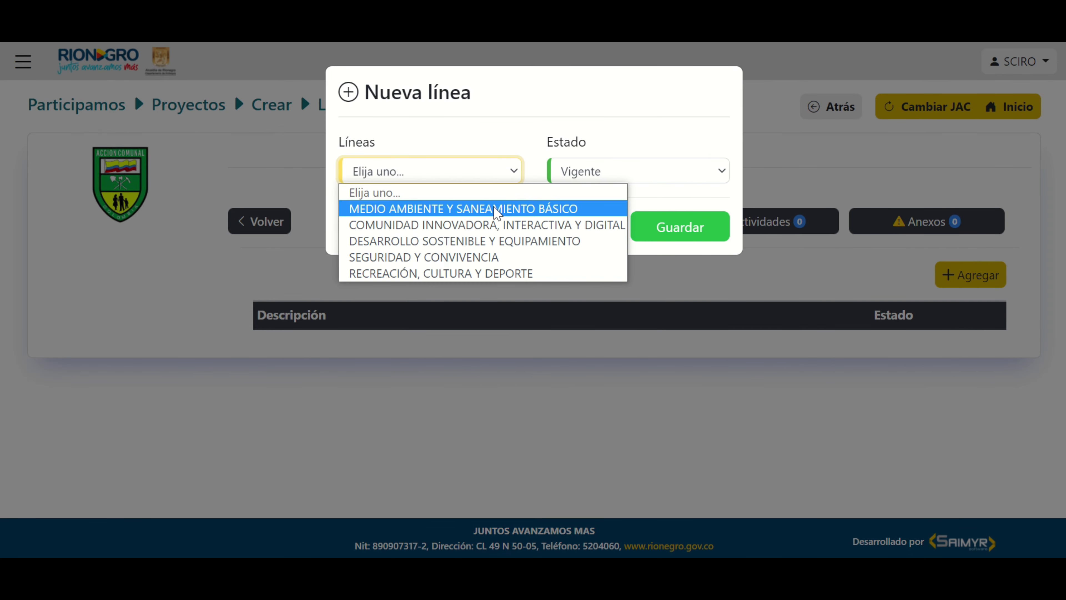
left_click(489, 243)
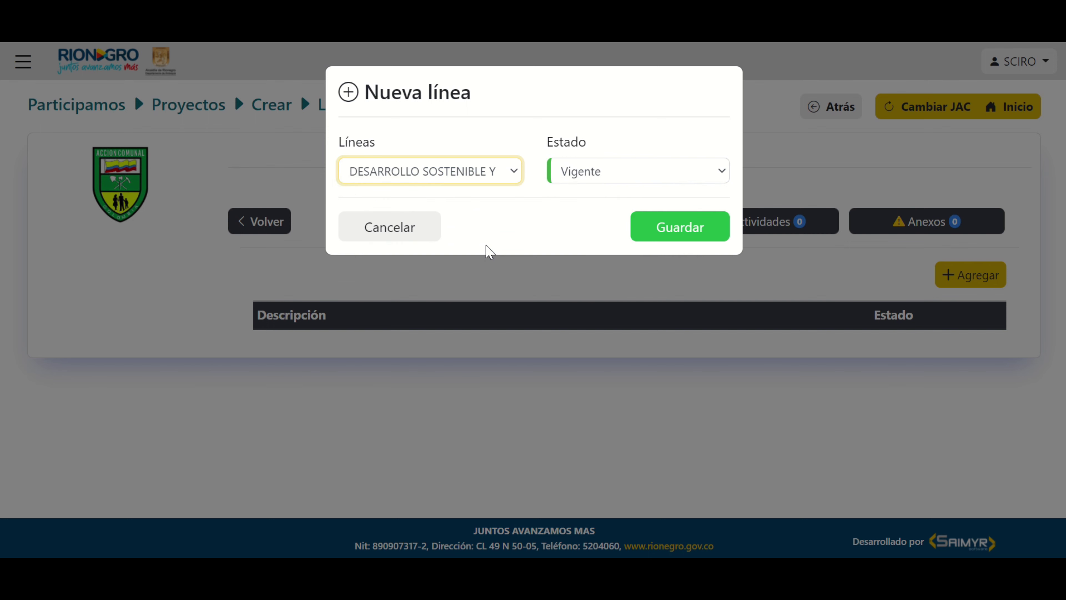
left_click(697, 239)
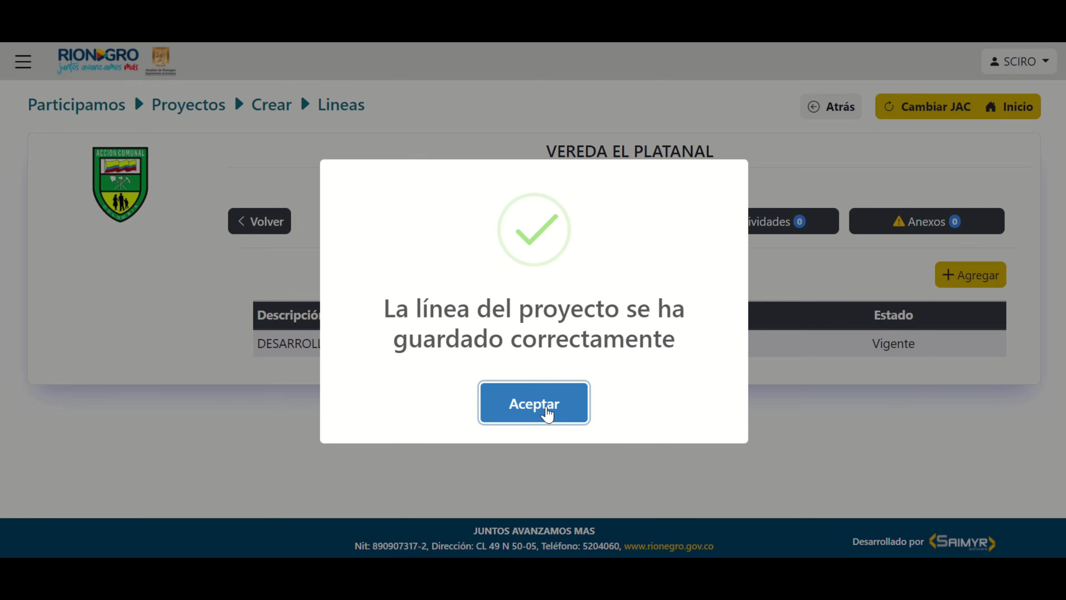
left_click(545, 409)
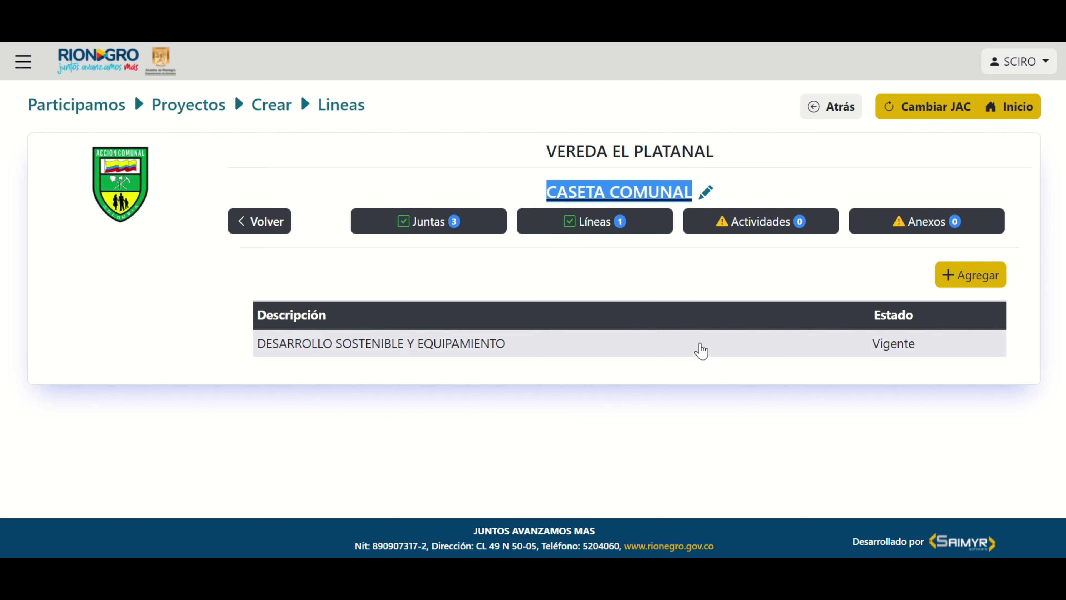
Step: Add the línea SEGURIDAD Y CONVIVENCIA to the project with Estado Vigente and save it
left_click(989, 280)
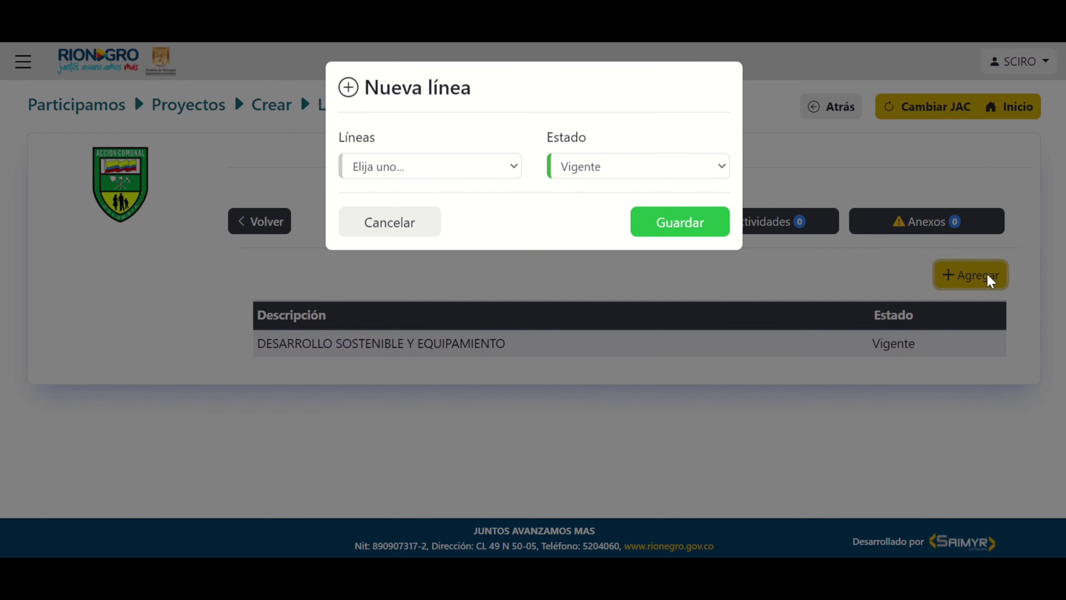
left_click(460, 178)
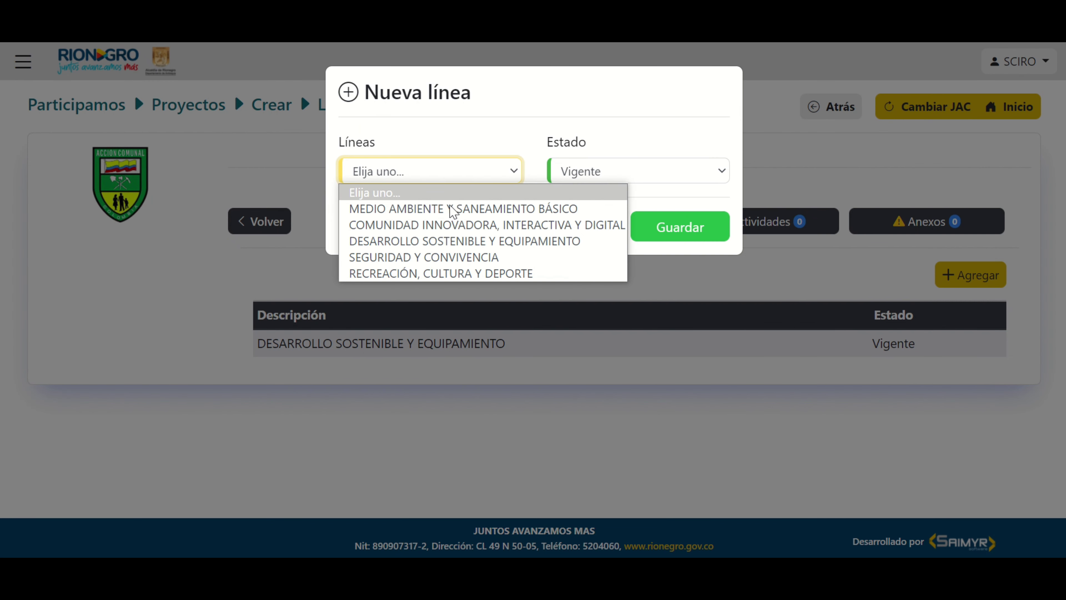
left_click(439, 257)
left_click(683, 228)
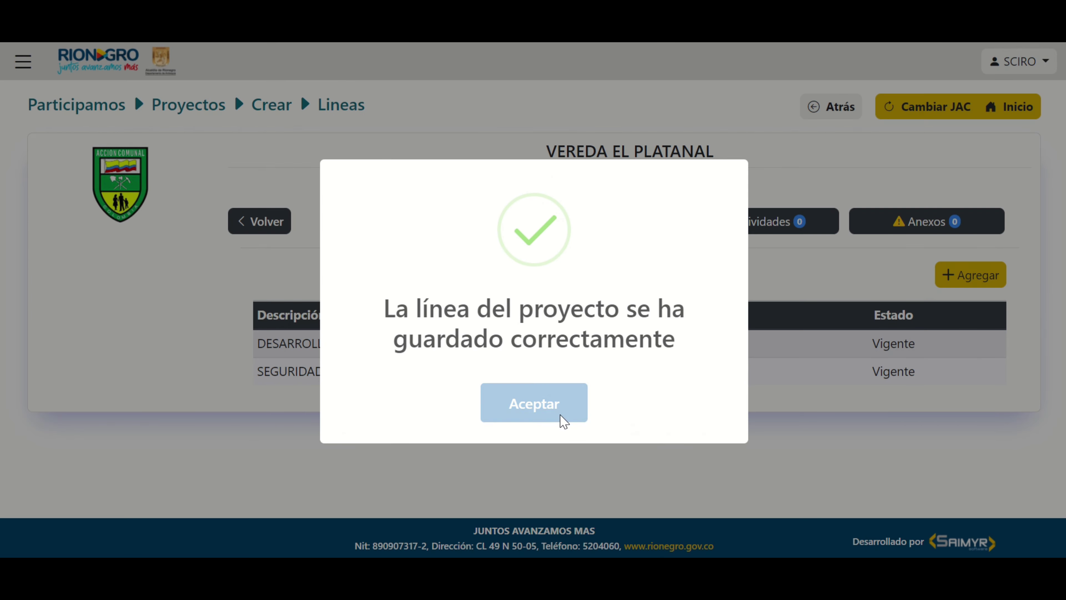
left_click(563, 421)
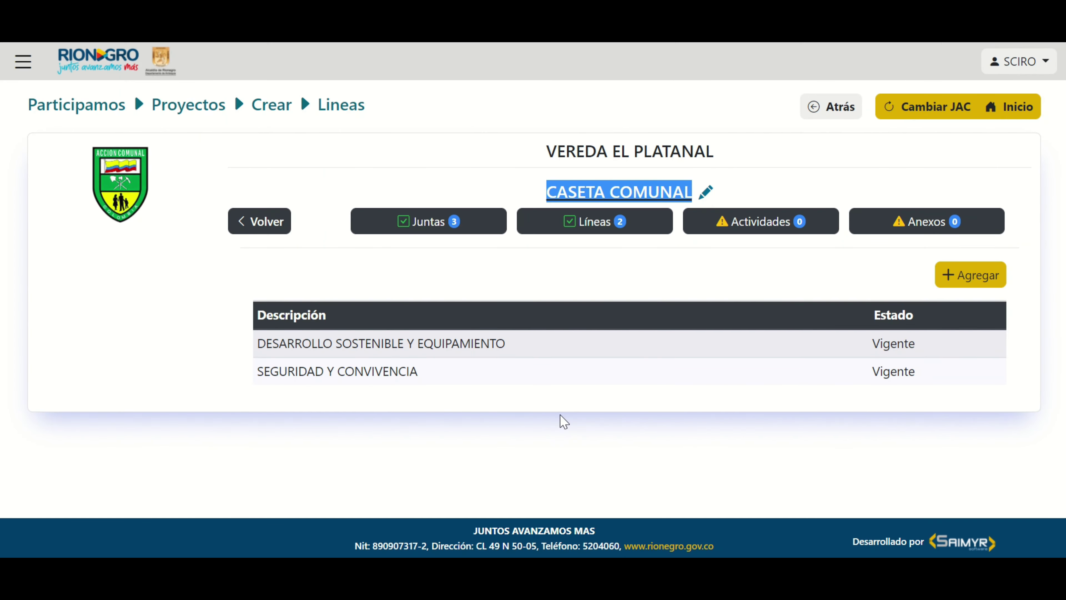
Step: Add the línea COMUNIDAD INNOVADORA, INTERACTIVA Y DIGITAL to the project with Estado Vigente and save it
left_click(947, 275)
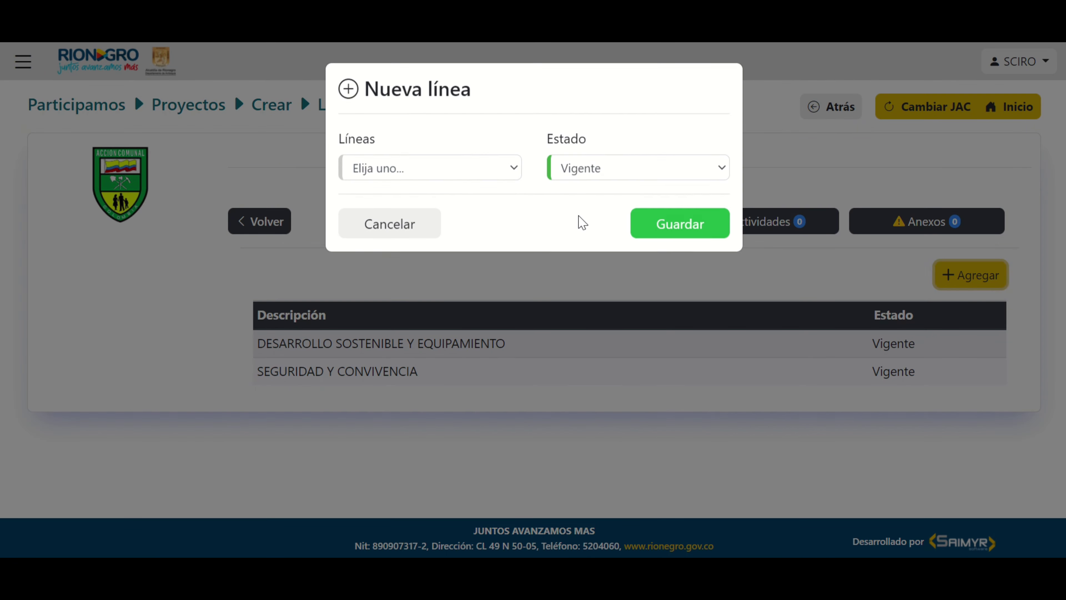
left_click(508, 168)
left_click(447, 227)
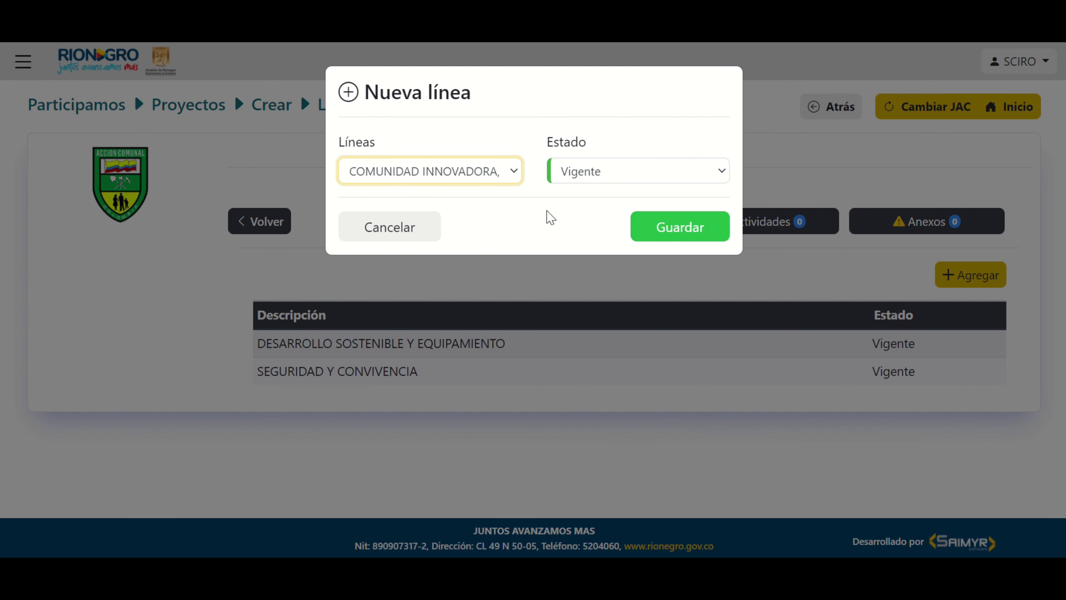
left_click(680, 228)
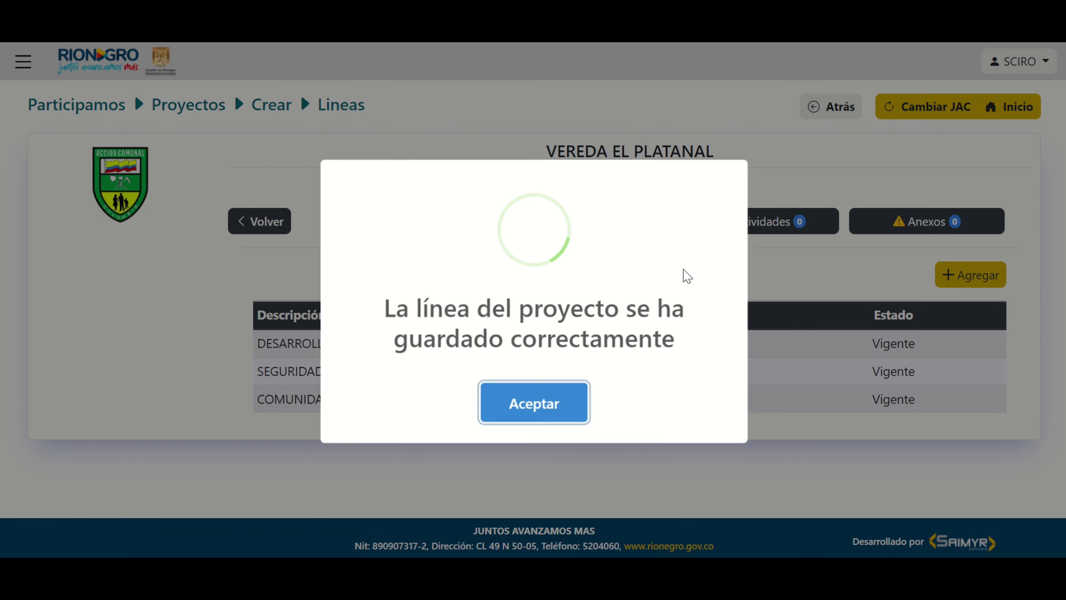
left_click(803, 436)
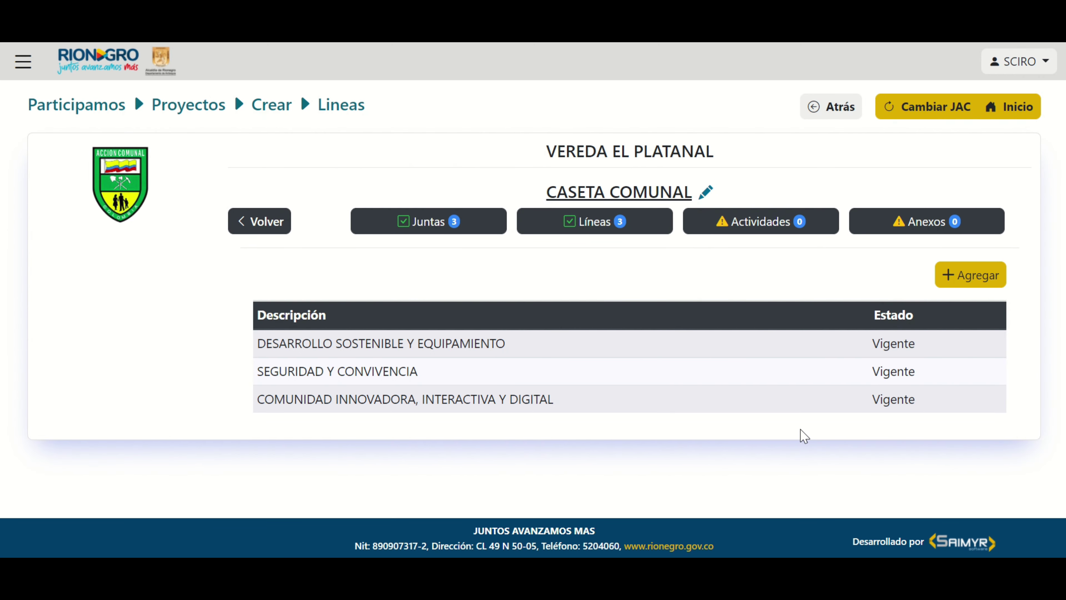
Step: Change the Estado of the línea COMUNIDAD INNOVADORA, INTERACTIVA Y DIGITAL to Anulado and save the edit
left_click(677, 401)
left_click(634, 181)
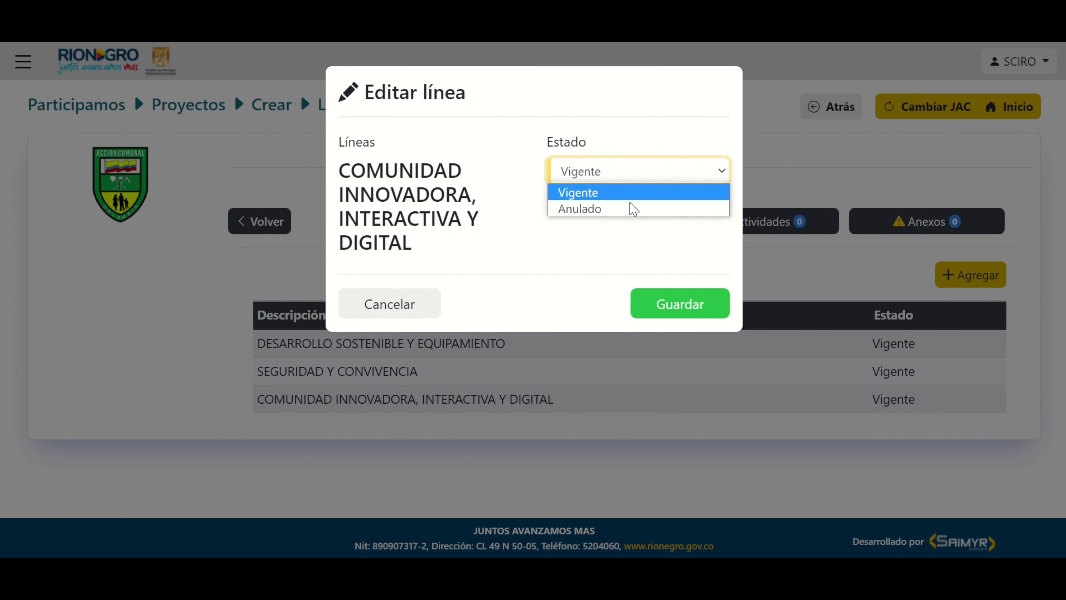
left_click(631, 208)
left_click(661, 304)
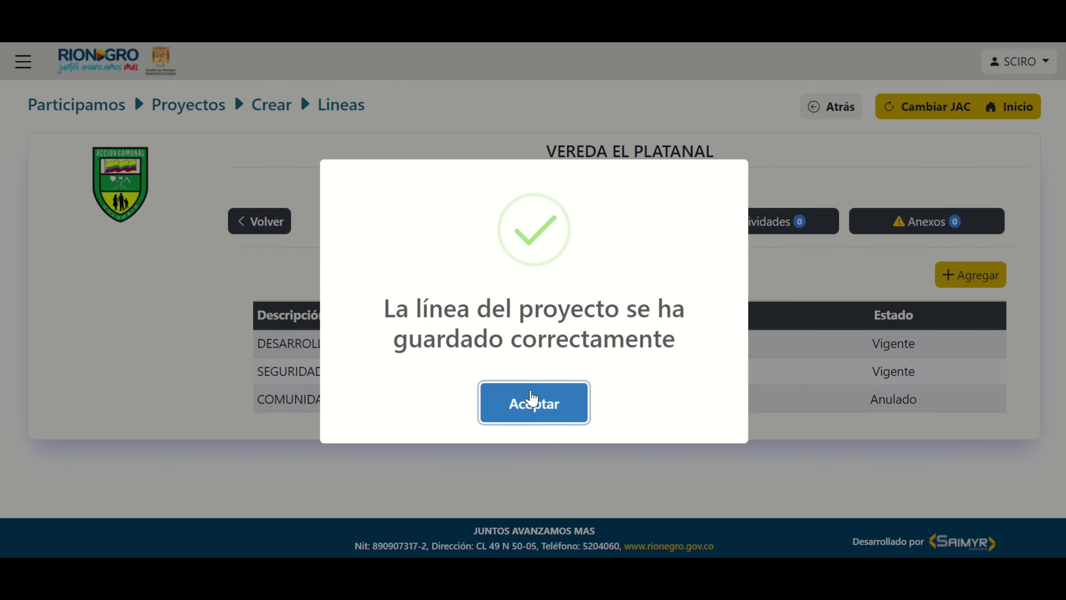
left_click(529, 403)
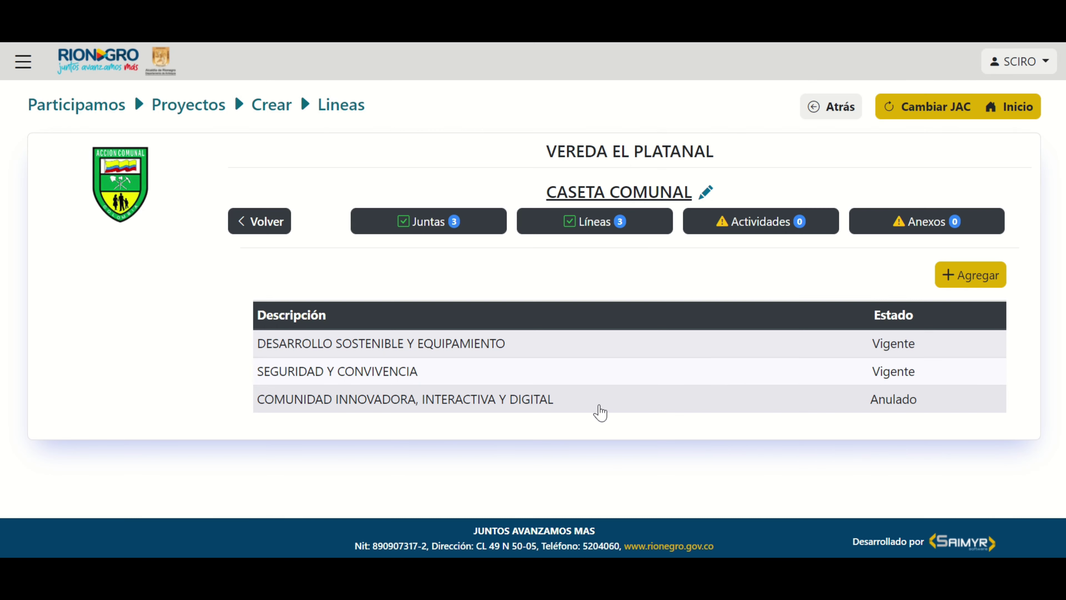
Step: Change the Estado of the línea SEGURIDAD Y CONVIVENCIA to Anulado and save the edit
left_click(750, 374)
left_click(645, 169)
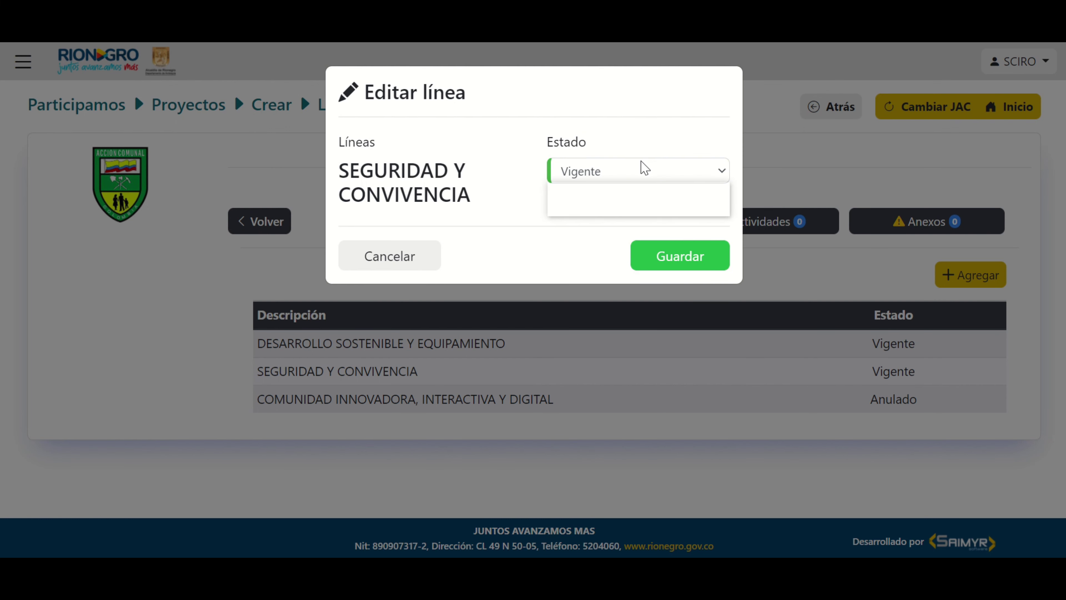
left_click(631, 209)
left_click(657, 256)
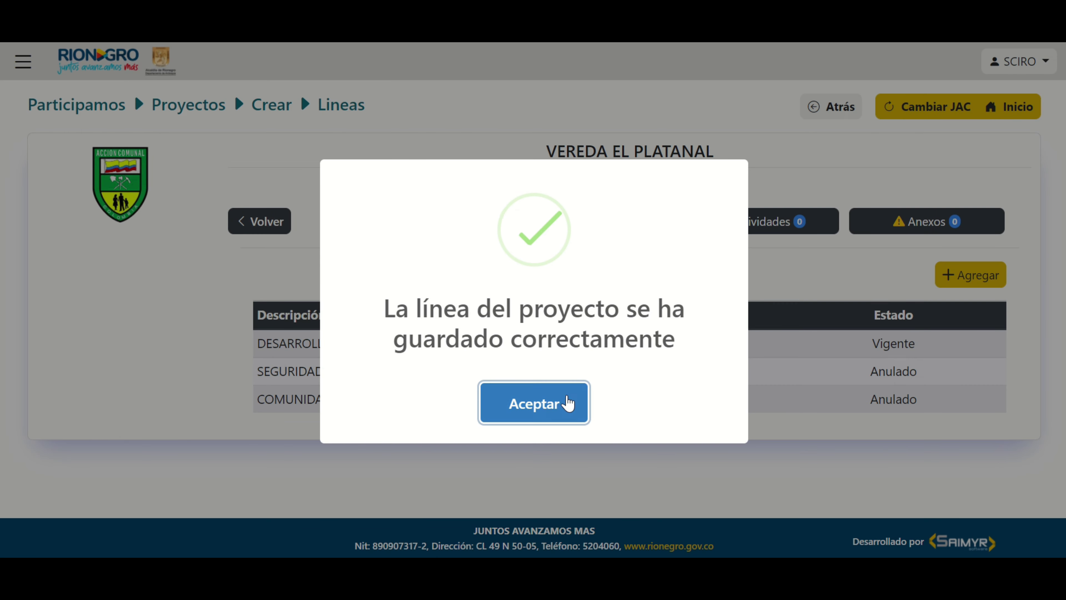
left_click(534, 404)
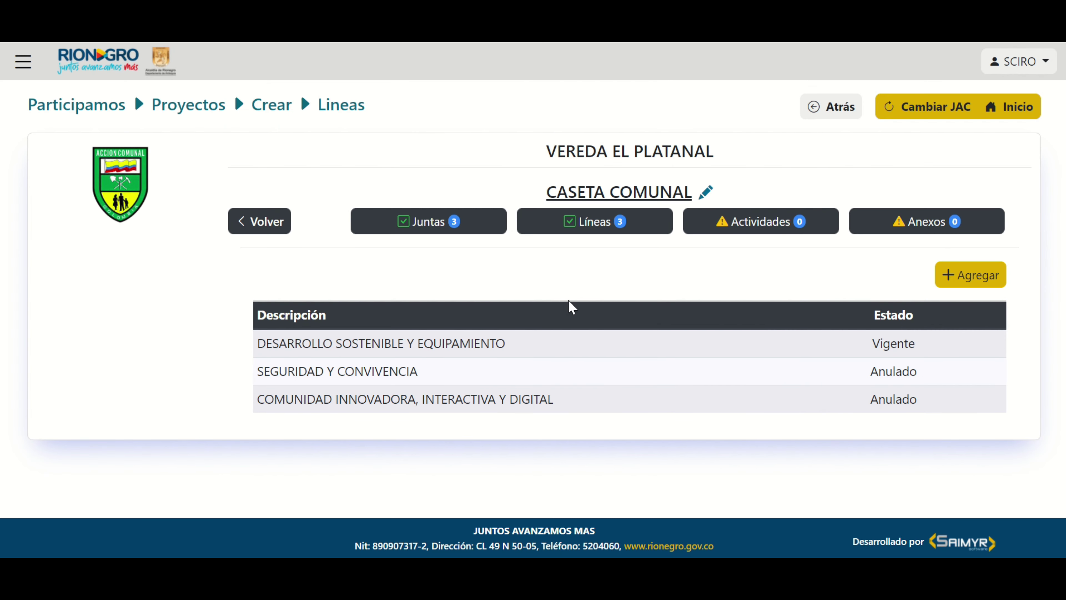
triple_click(506, 334)
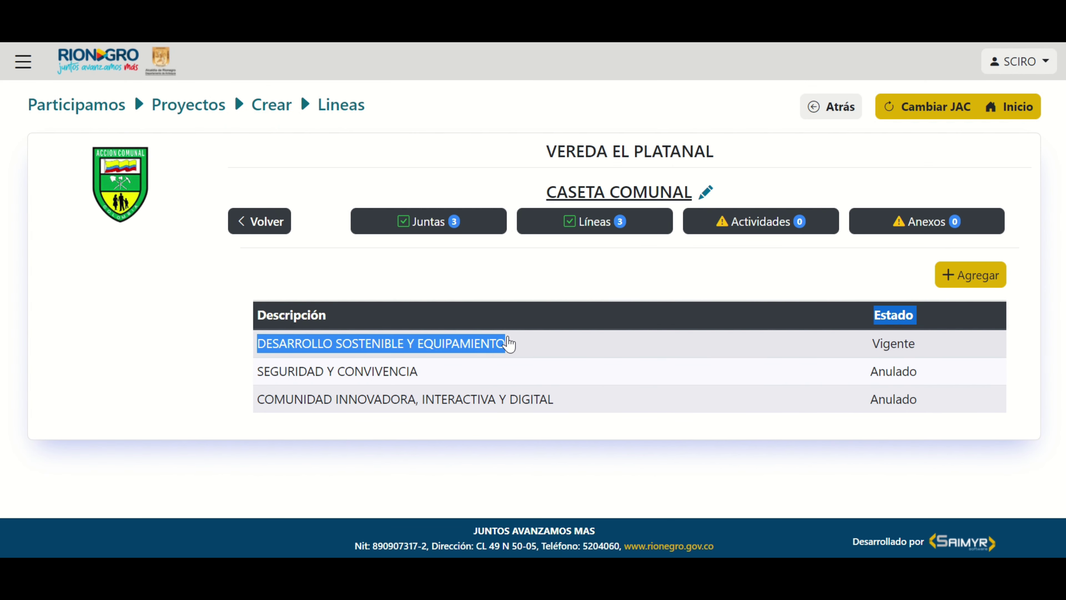
left_click(583, 271)
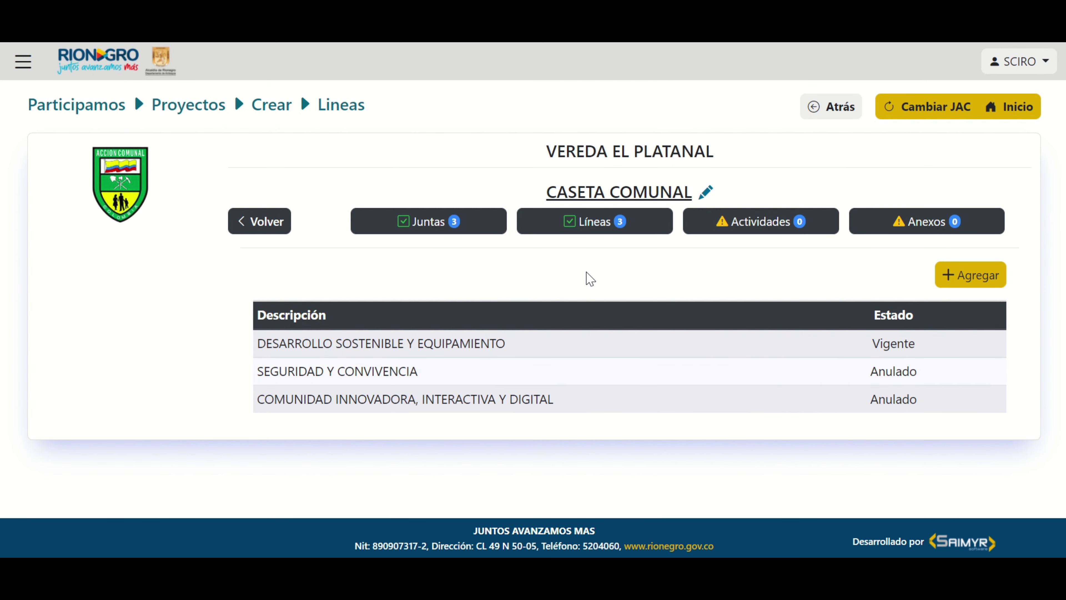
Step: Start a new actividad for the CASETA COMUNAL project and set its Peso to 30
left_click(754, 229)
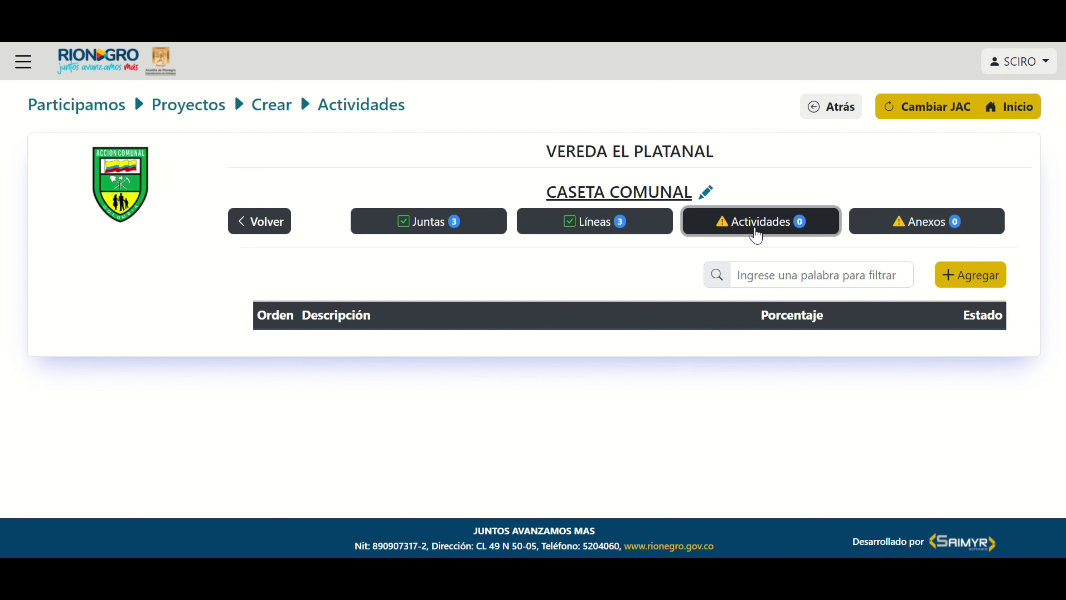
left_click(978, 278)
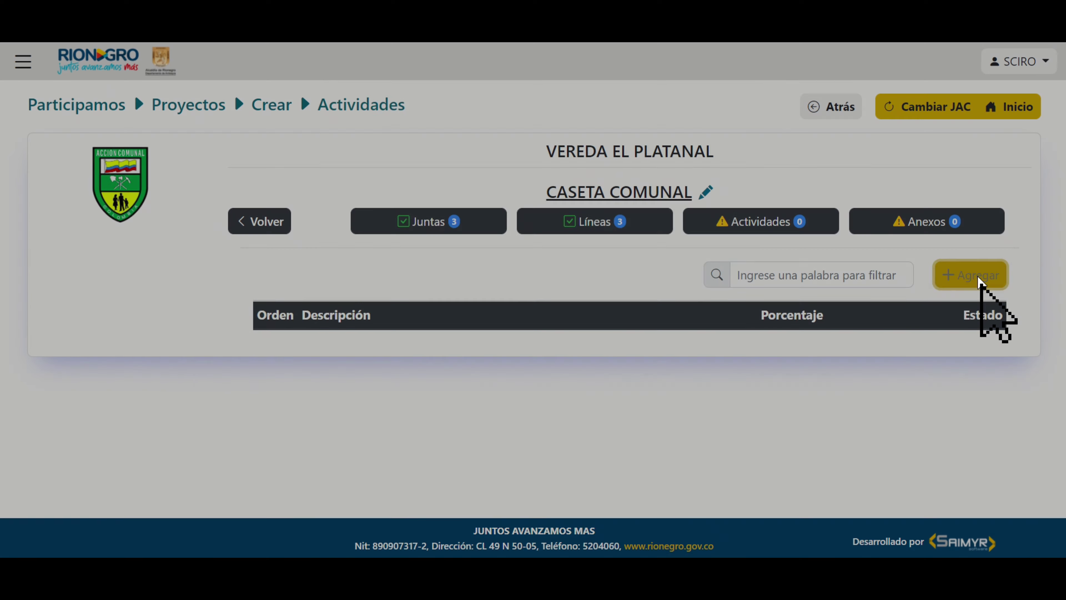
left_click(905, 337)
left_click(967, 281)
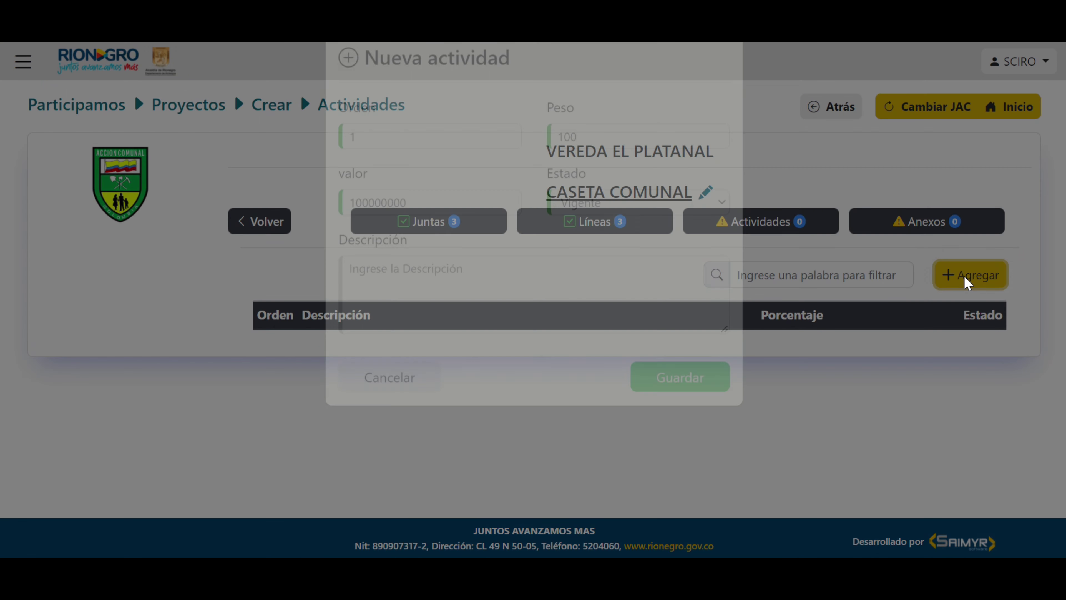
left_click_drag(383, 170, 314, 176)
left_click_drag(588, 170, 556, 170)
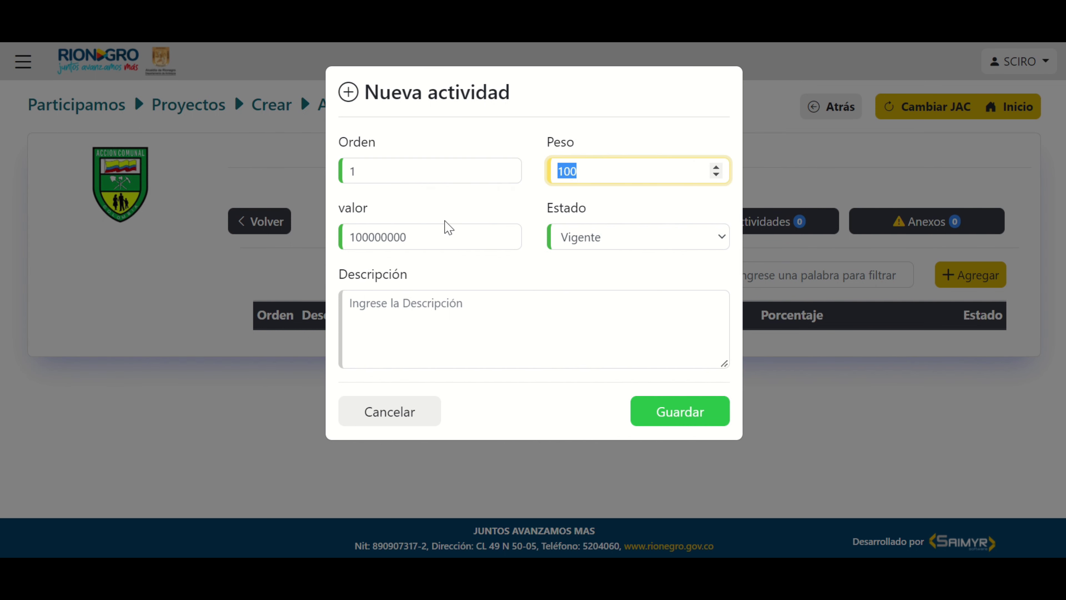
left_click_drag(435, 236, 316, 243)
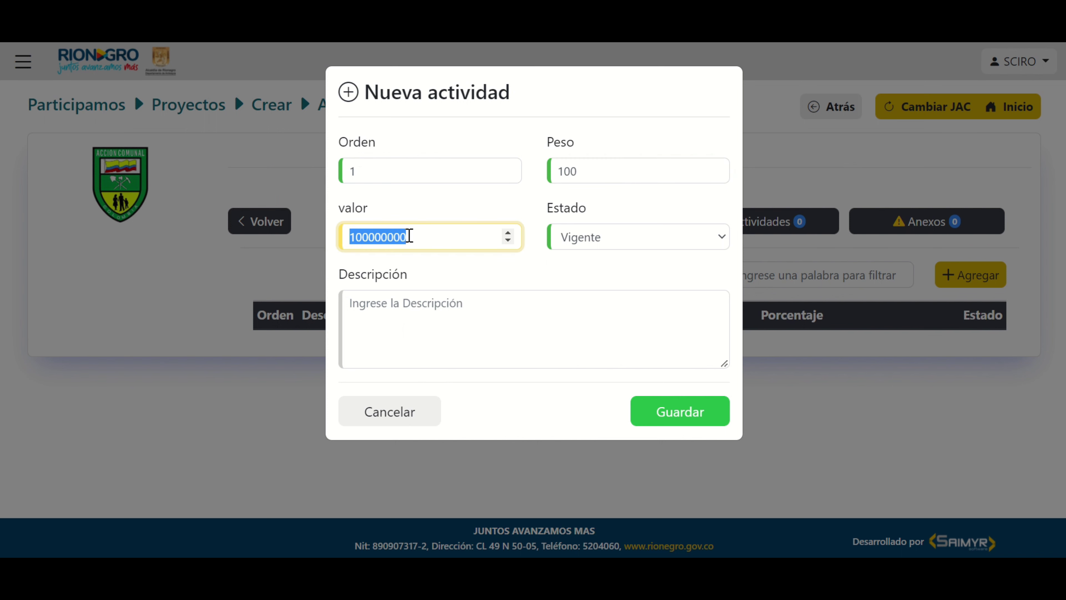
left_click(608, 170)
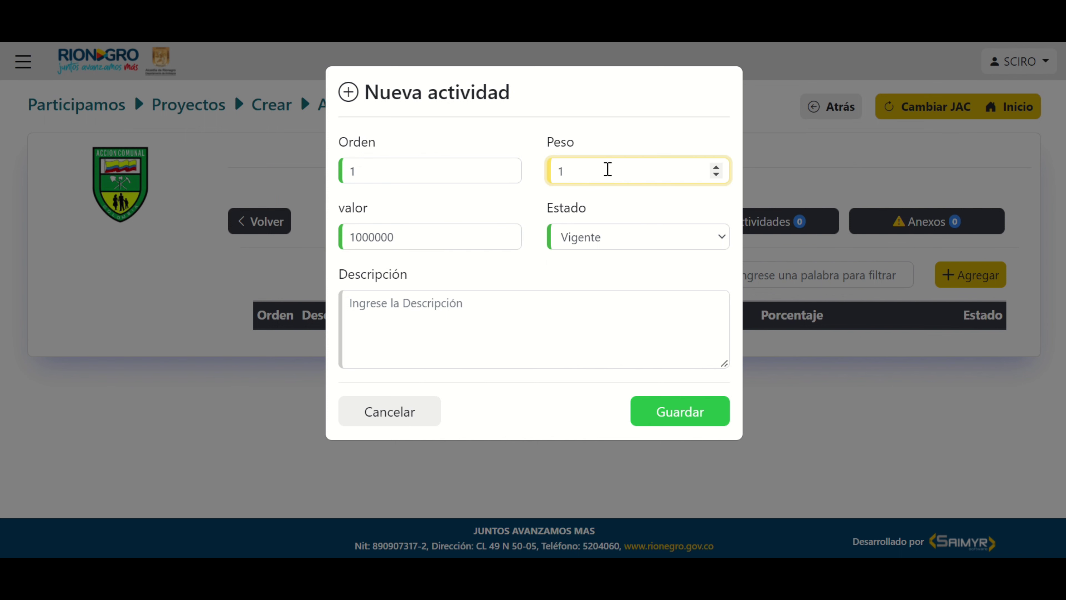
key("BackSpace")
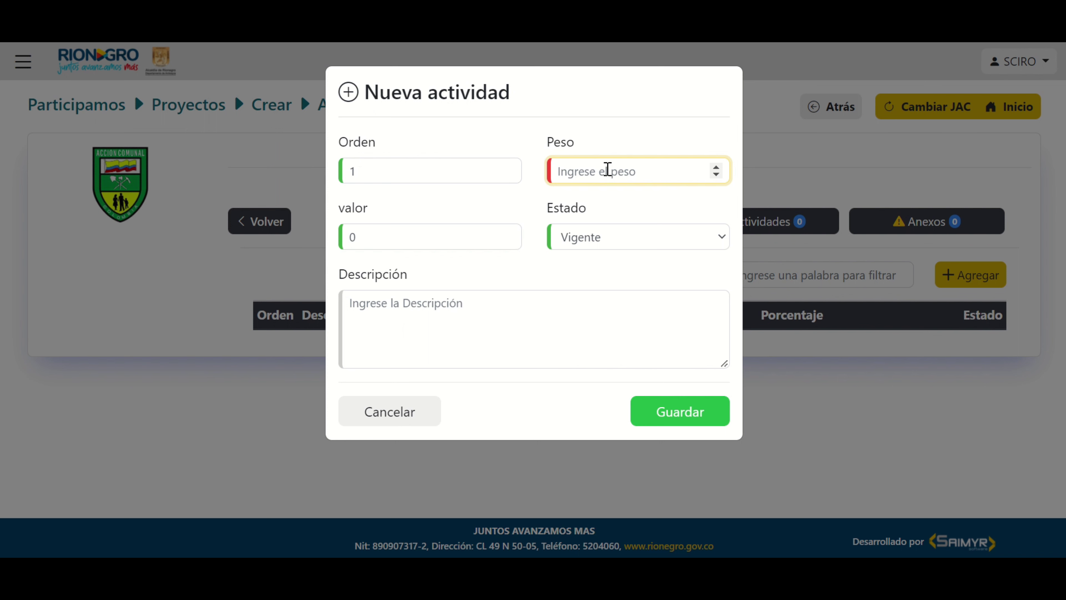
type("30")
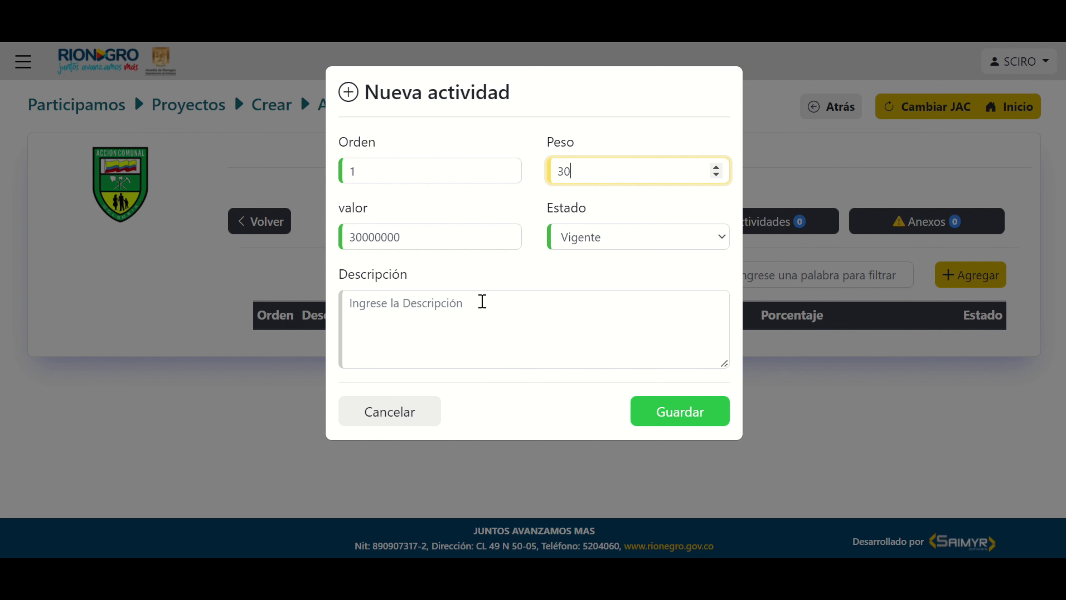
Step: Enter DJKSUGHERKLHGDSKUWSDLKFGSKEFDHGJDF as the first actividad's Descripción and save the actividad
left_click(472, 313)
type("DJKSUGHERKLHGDSKUWSDLKFGSKEFDHGJDF")
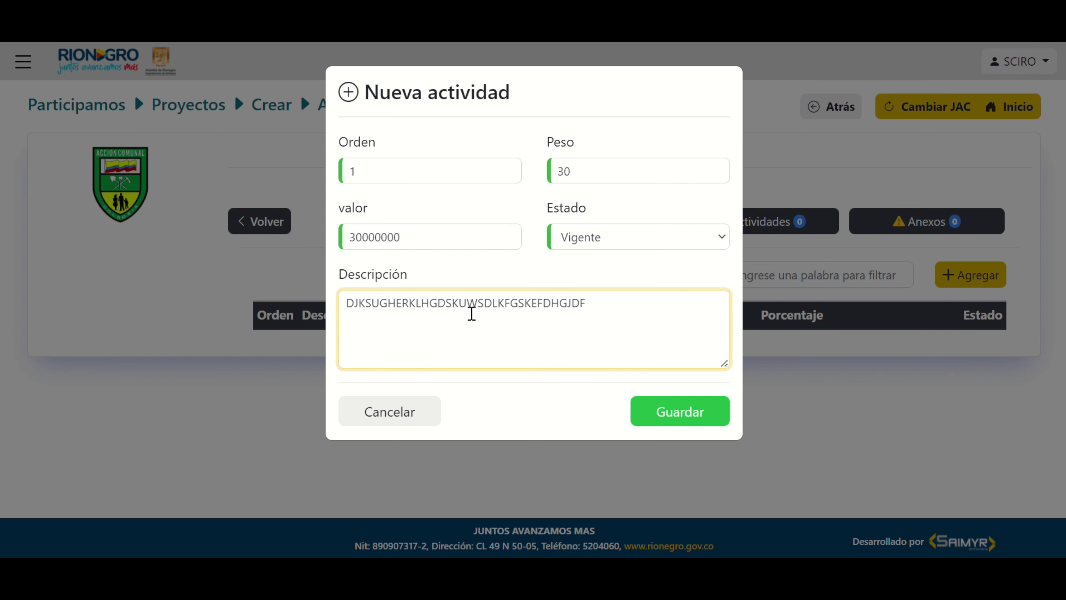
left_click(676, 416)
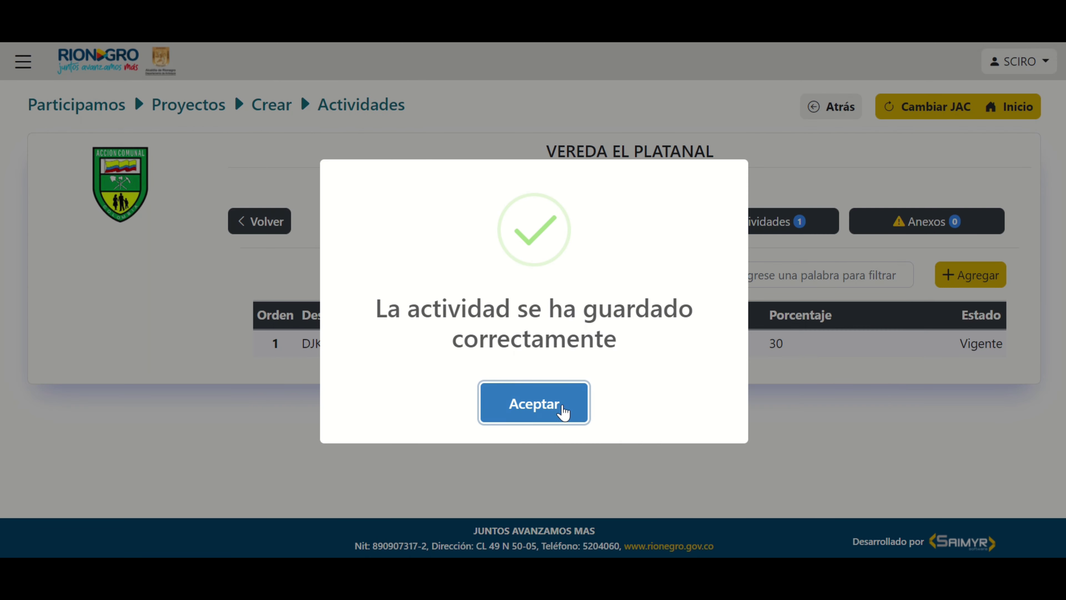
left_click(559, 404)
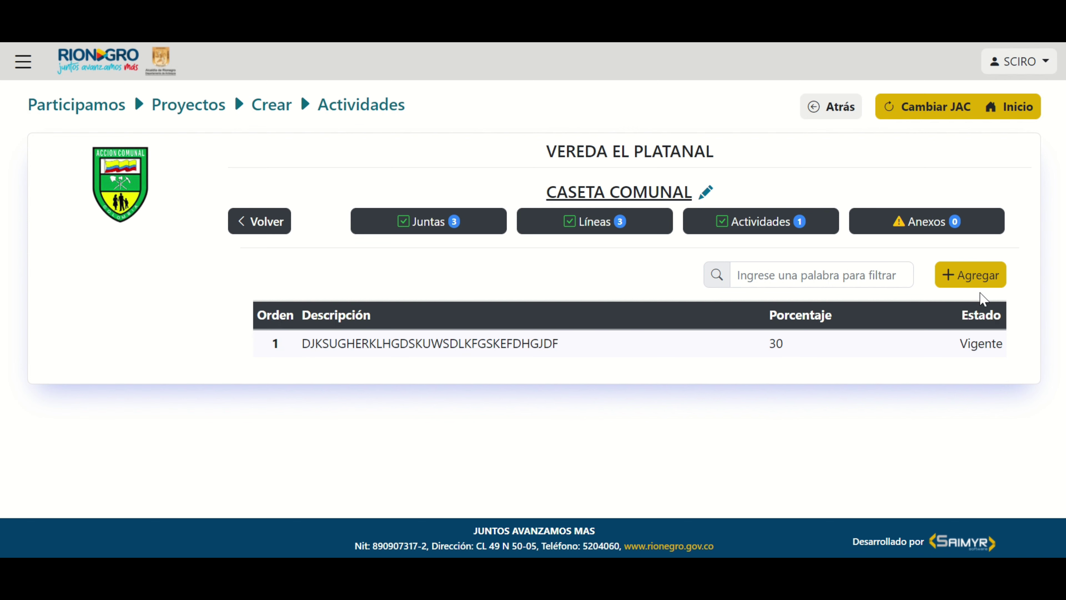
Step: Start a second actividad with the Descripción FJKHSLKDHGDFSIHGKLÑDFHGKÑLHÑSKGKÑLDSHFGKDFSJL
left_click(970, 277)
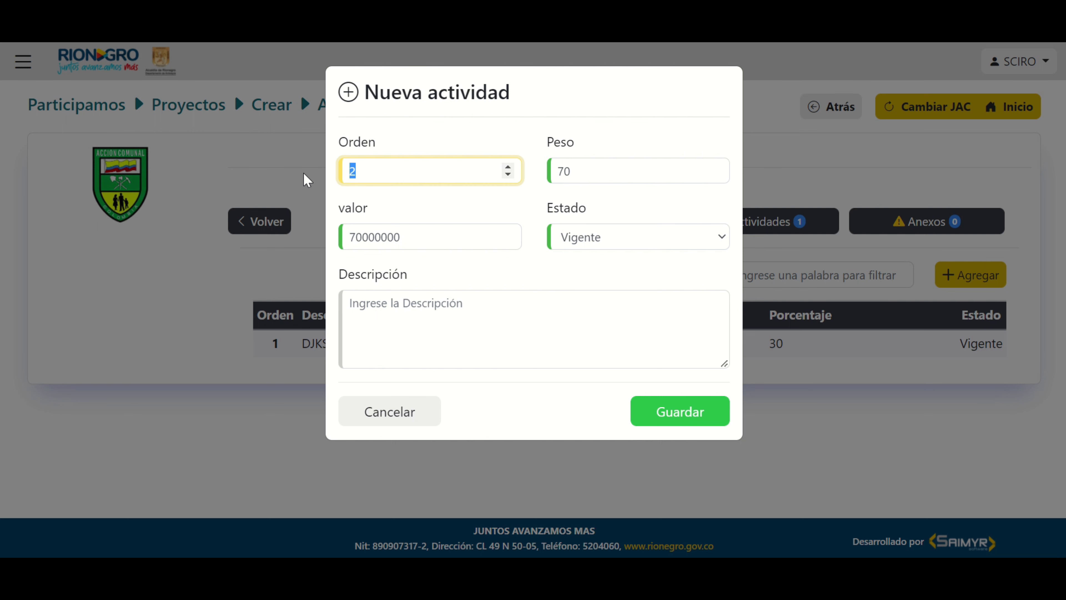
left_click(581, 171)
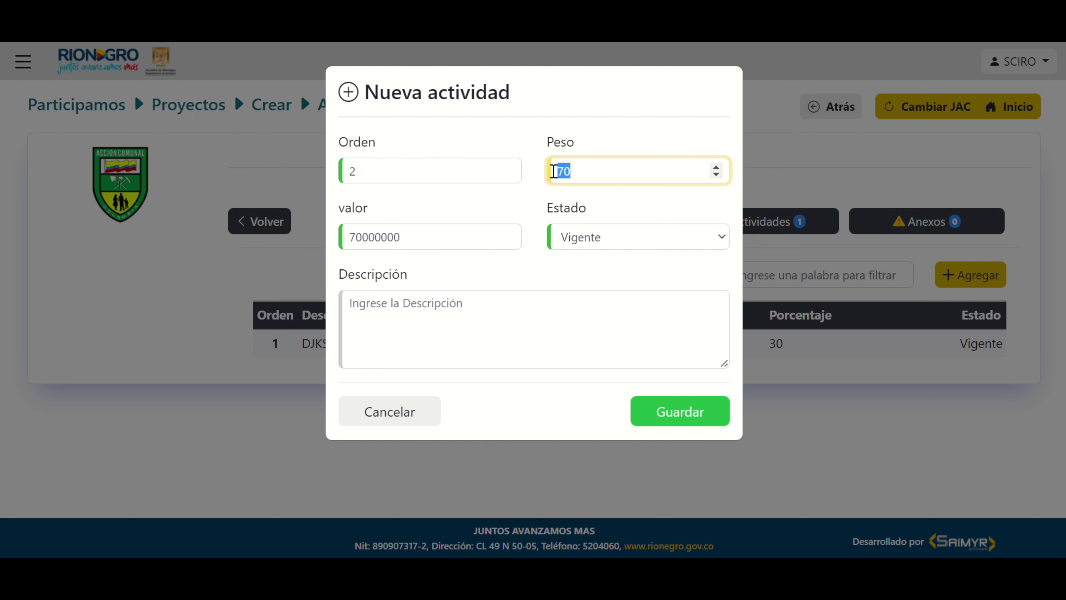
left_click(403, 236)
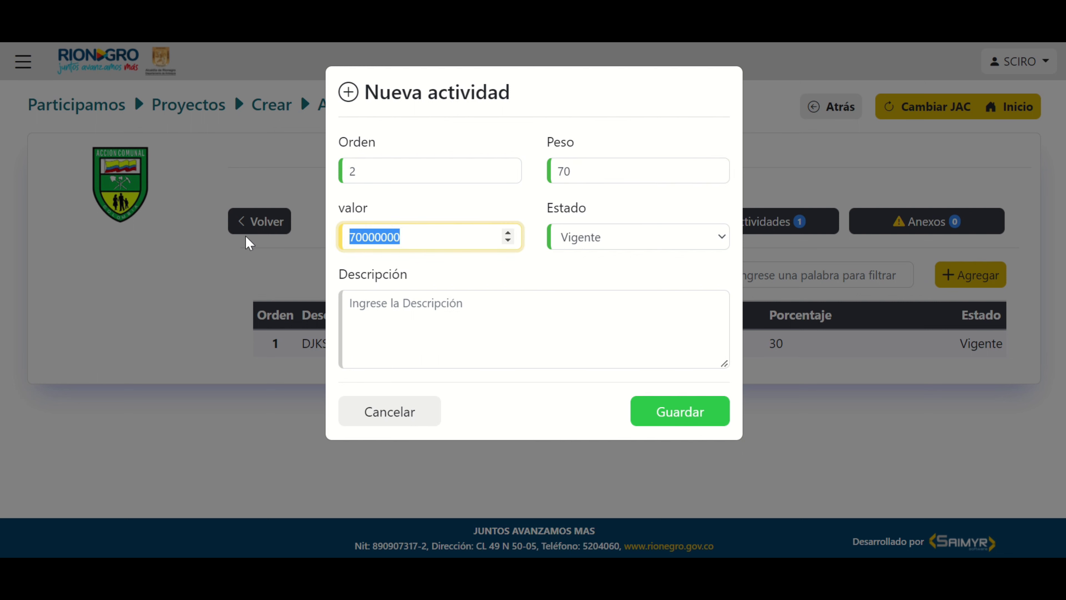
left_click(360, 302)
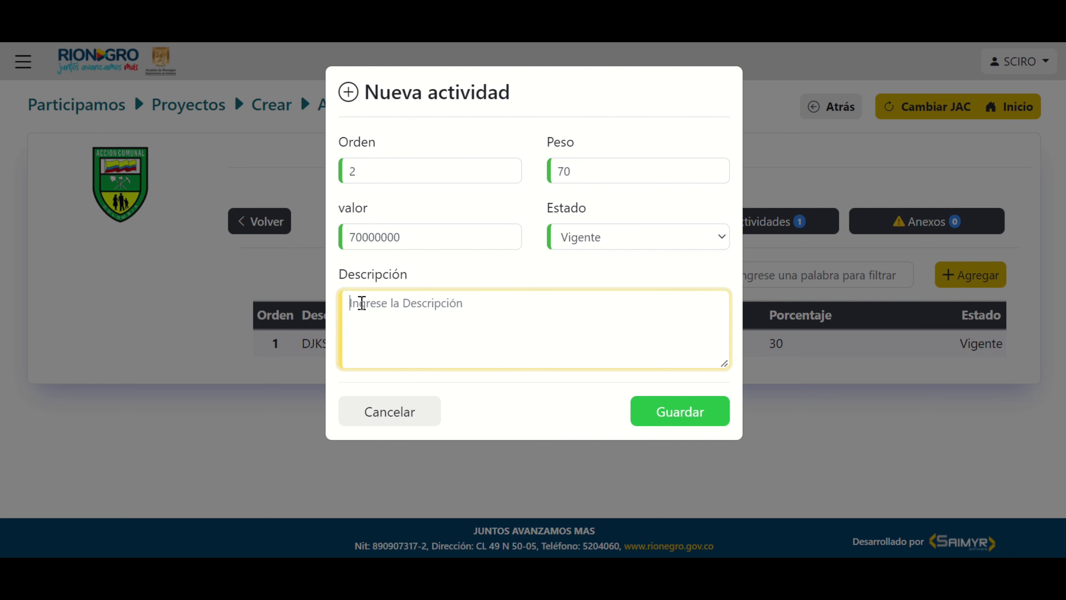
type("FJKHSLKDHGDFSIHGKLÑ")
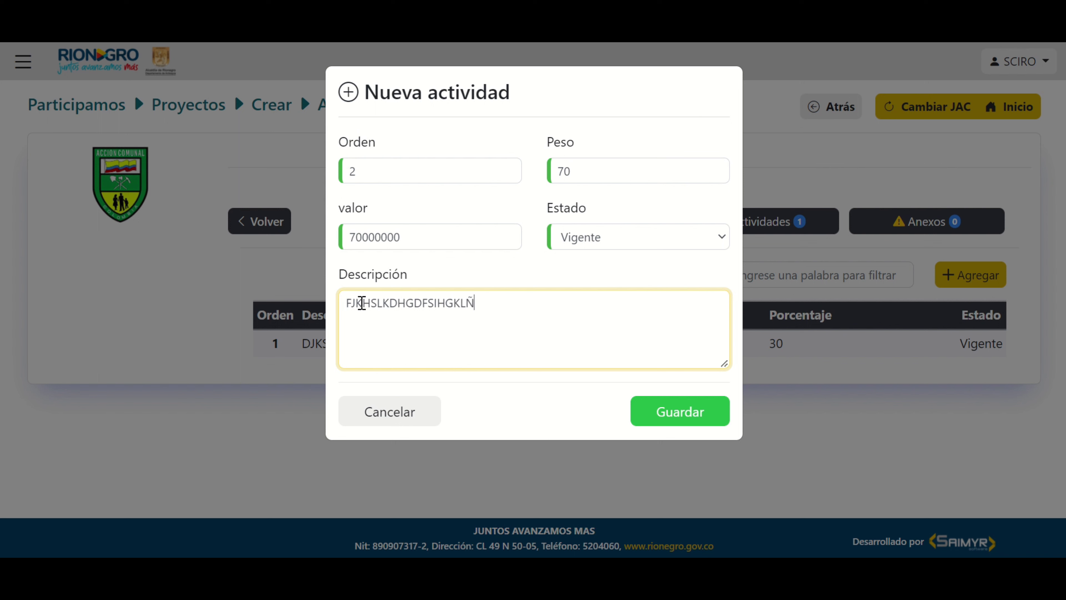
type("DFHGKÑLHÑSKGKÑLDSHFGKDFSJL")
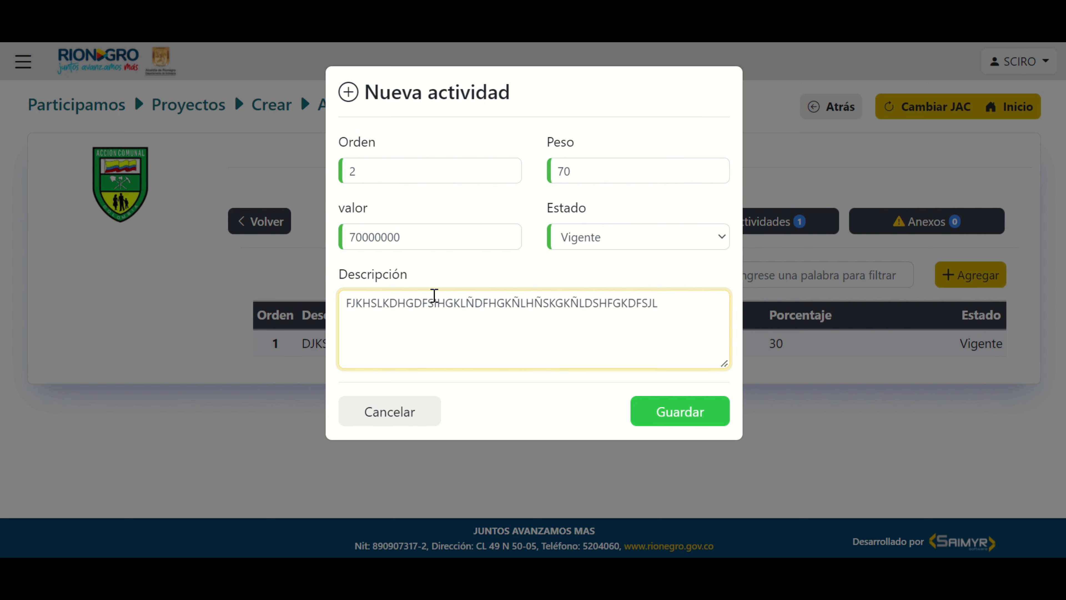
Step: Set the second actividad's Peso to 40 and save the actividad
left_click(596, 167)
key("BackSpace")
key("BackSpace")
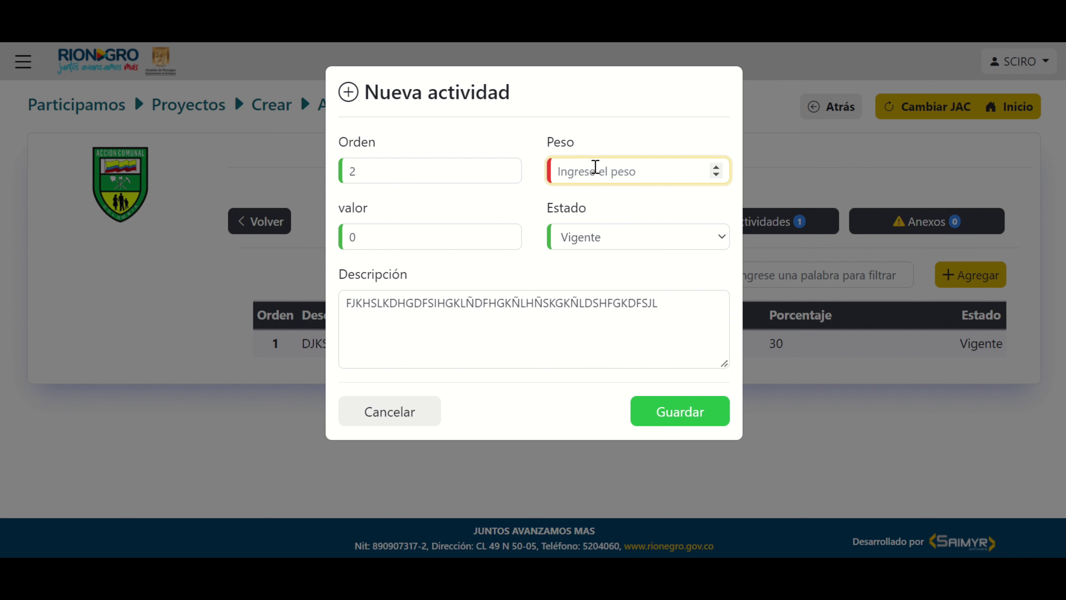
type("40")
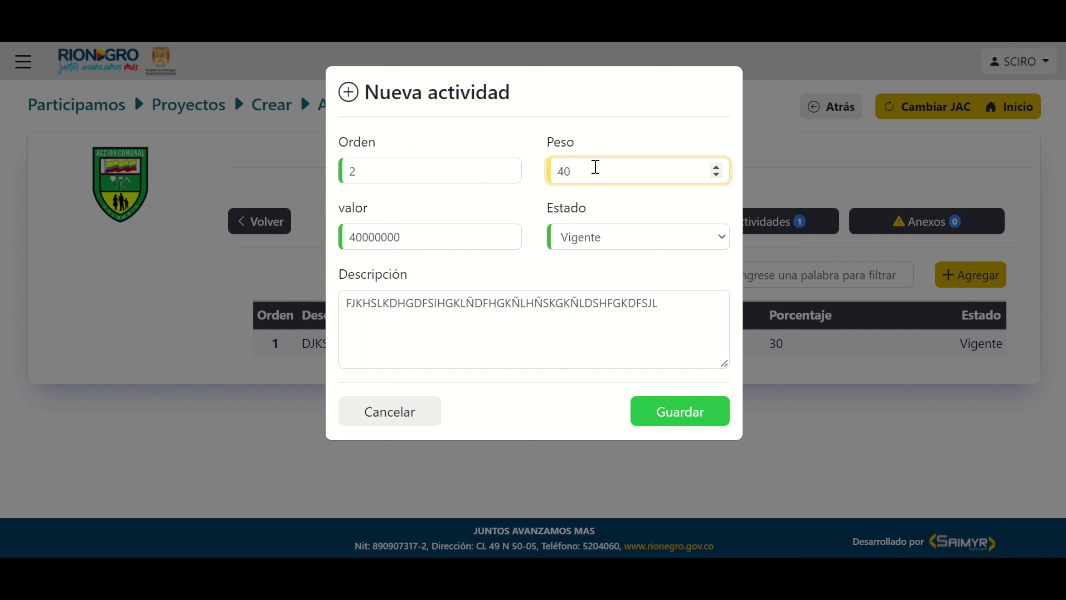
left_click_drag(410, 236, 243, 246)
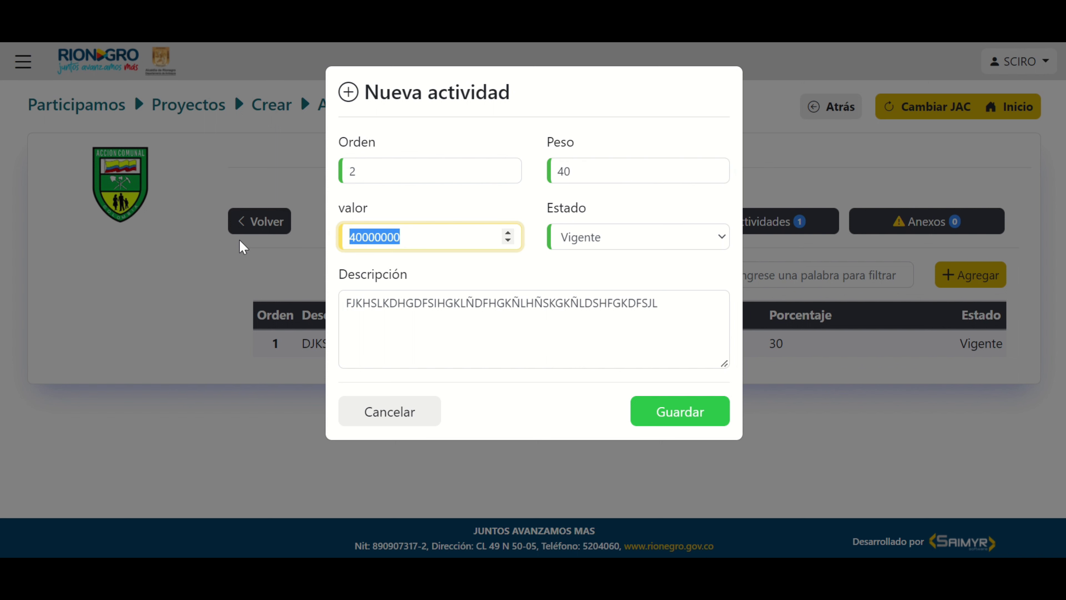
left_click(660, 422)
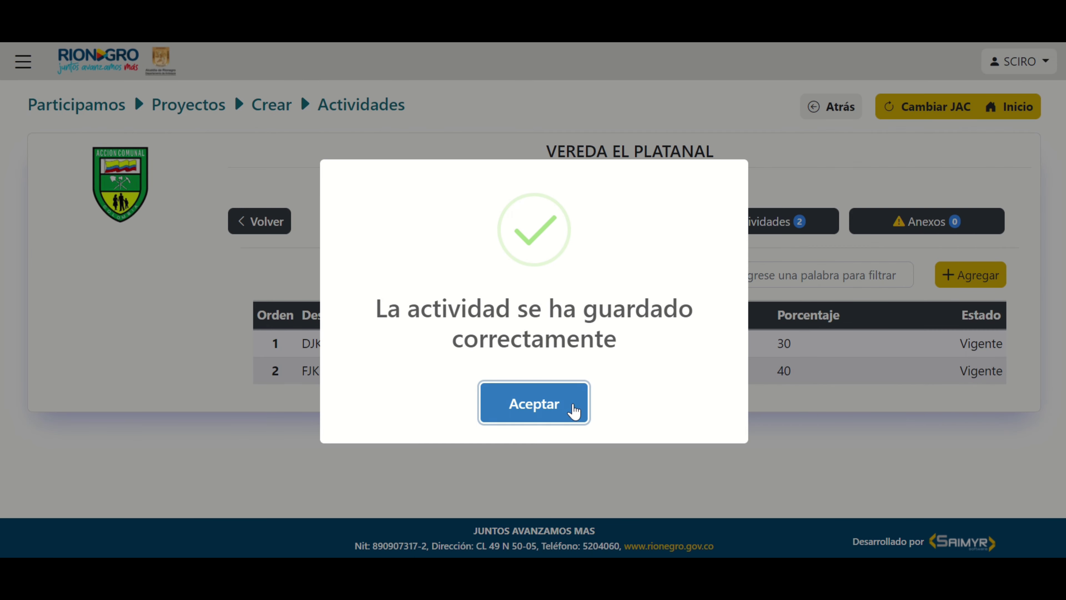
left_click(574, 406)
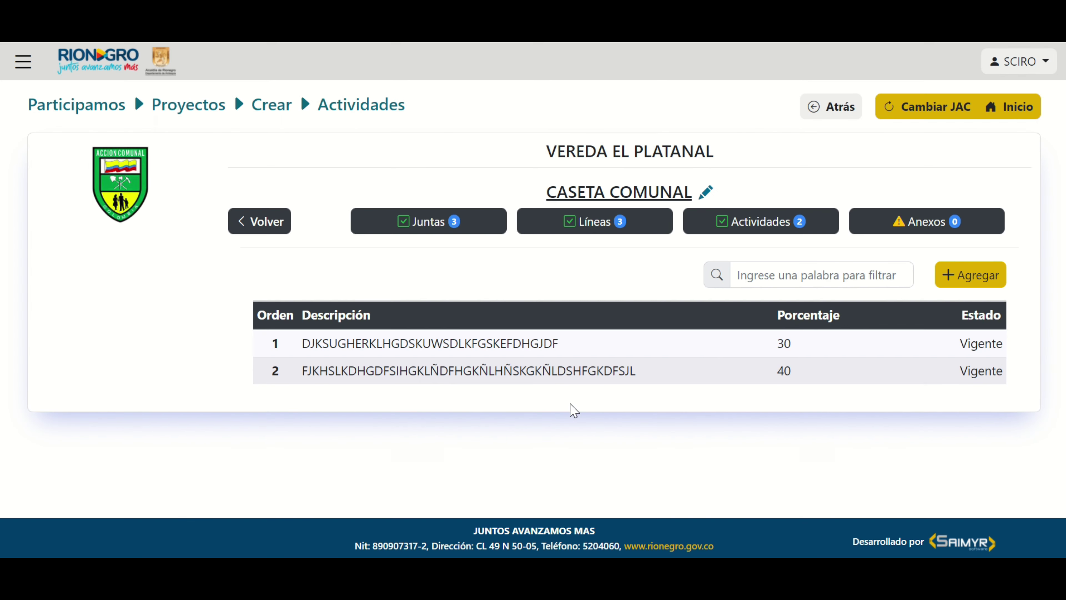
Step: Start a third actividad with the Descripción DSÑKJGHFÑLKSHDGAKJGDHFLKJS
left_click(969, 278)
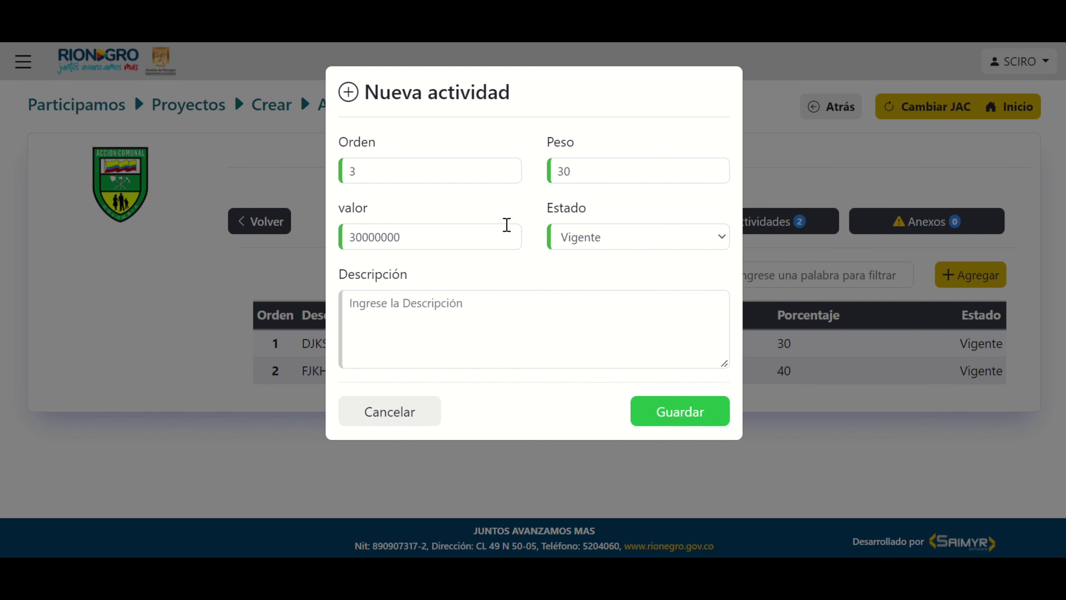
left_click(459, 311)
type("DSÑKJGHFÑLKSHDGAKJGDHFLKJS")
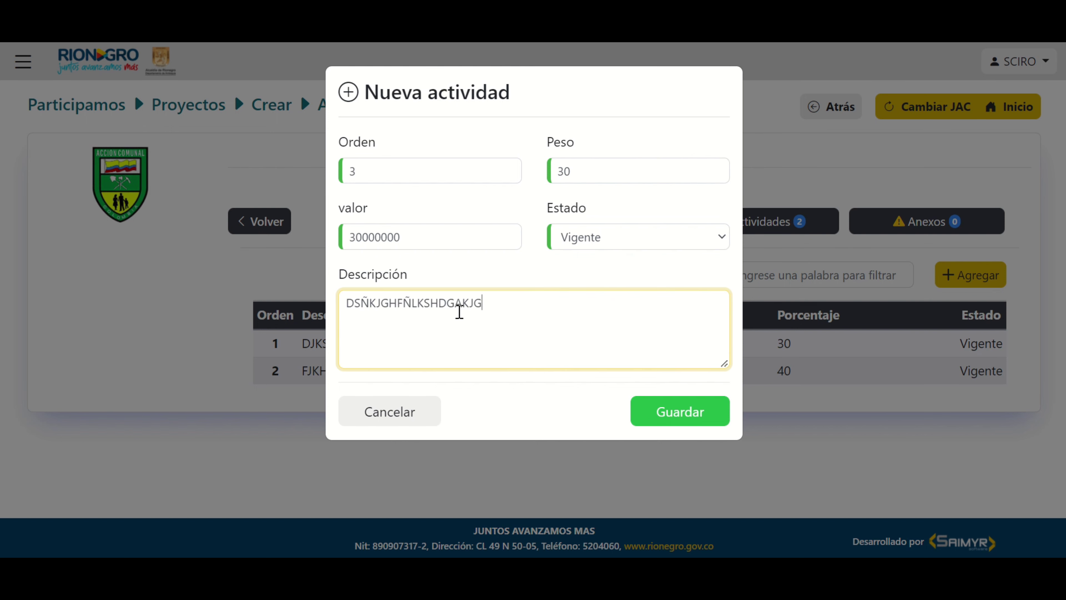
Step: Try to save the third actividad with a Peso of 40
left_click(595, 172)
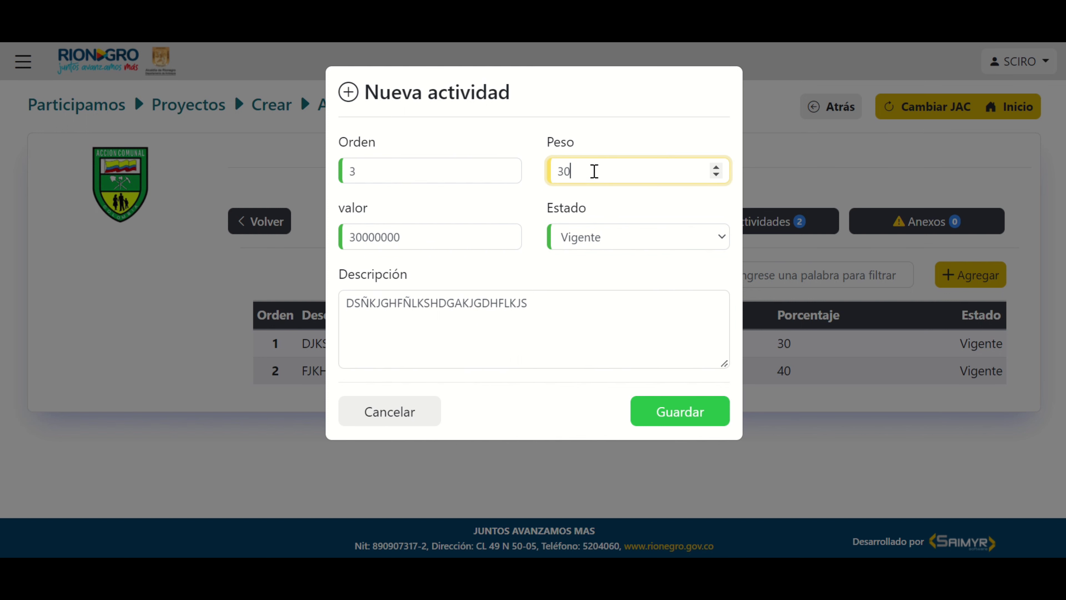
key("BackSpace")
key("BackSpace")
type("40")
left_click(657, 412)
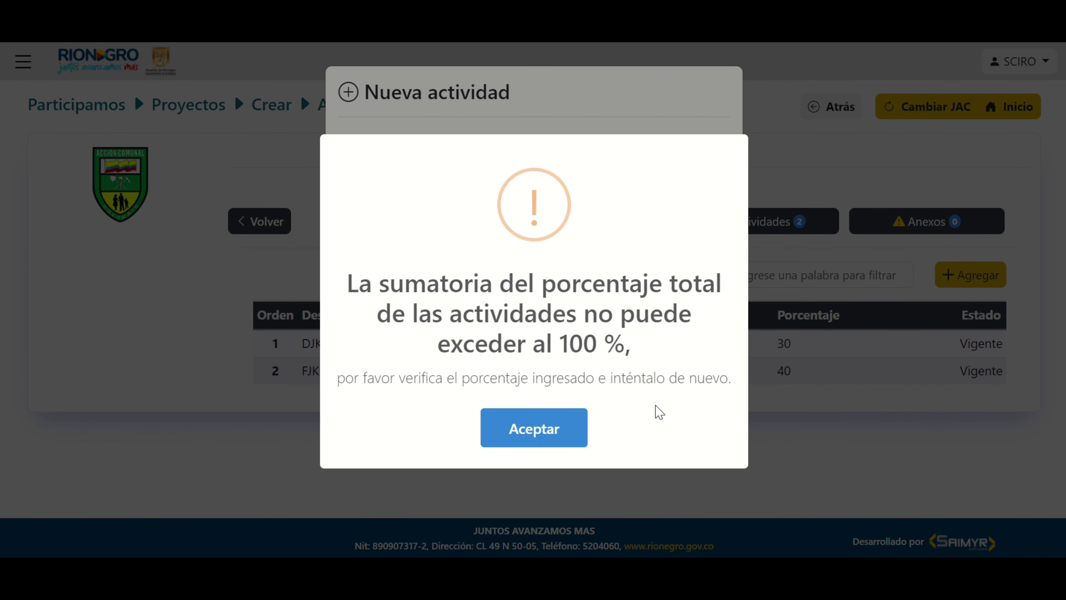
left_click(571, 430)
Step: Set the third actividad's Peso to 30 and save the actividad
left_click(589, 182)
key("BackSpace")
key("BackSpace")
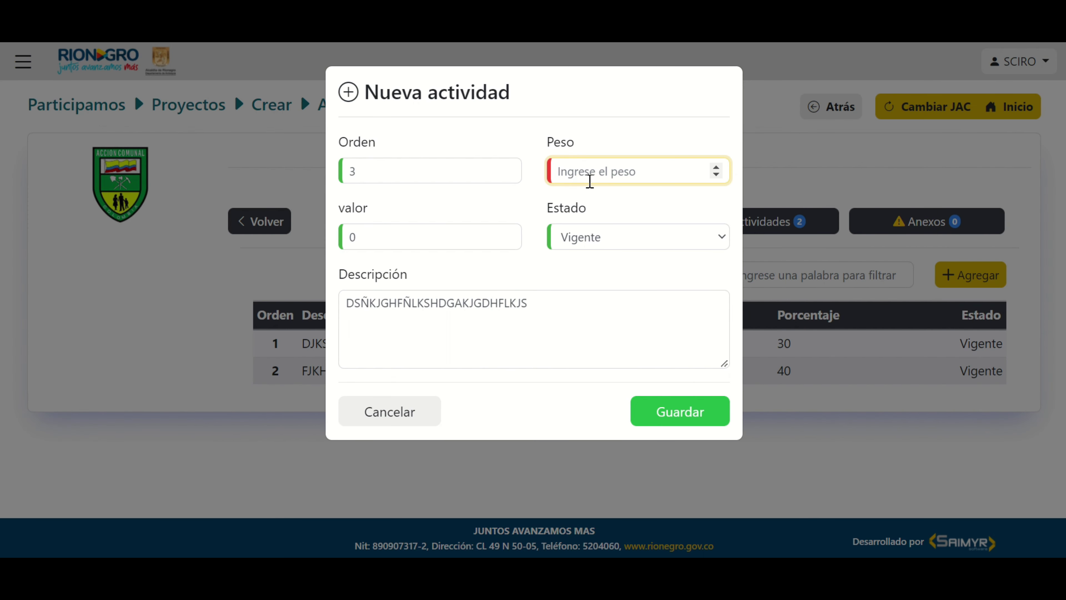
type("30")
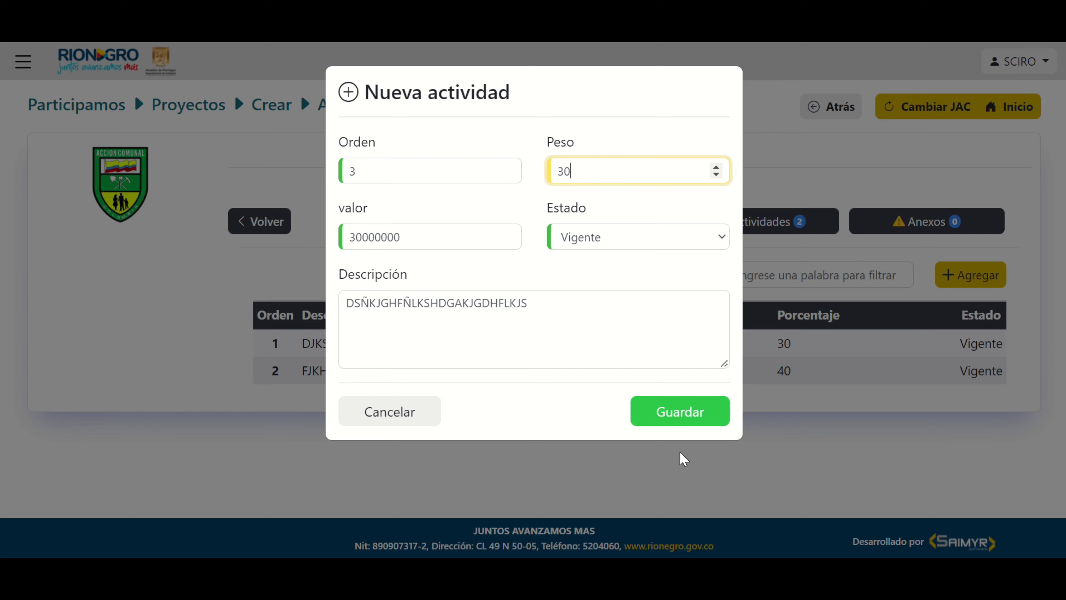
left_click(660, 414)
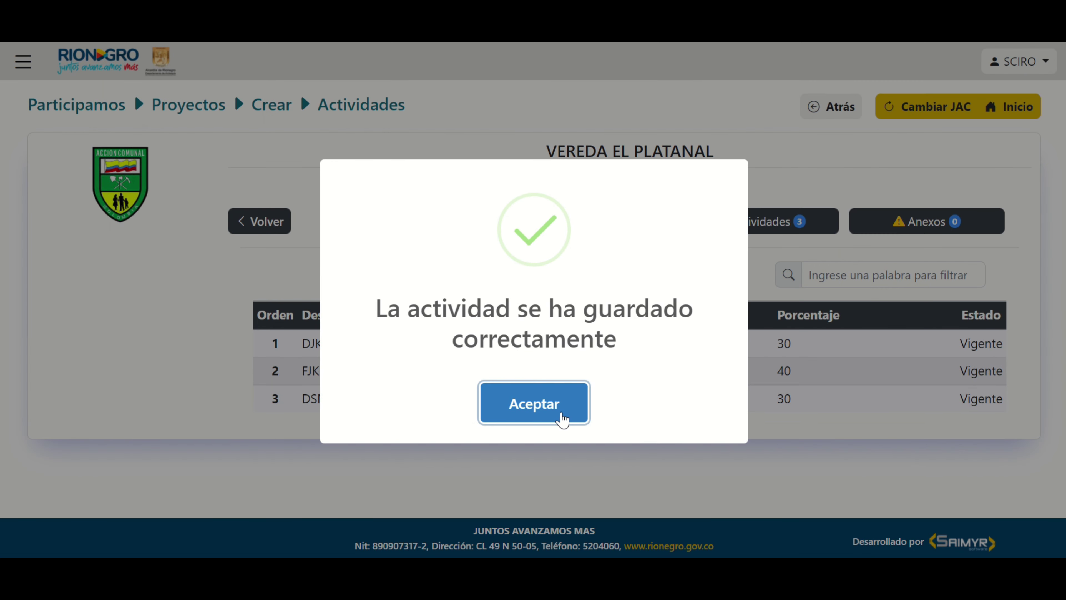
left_click(562, 418)
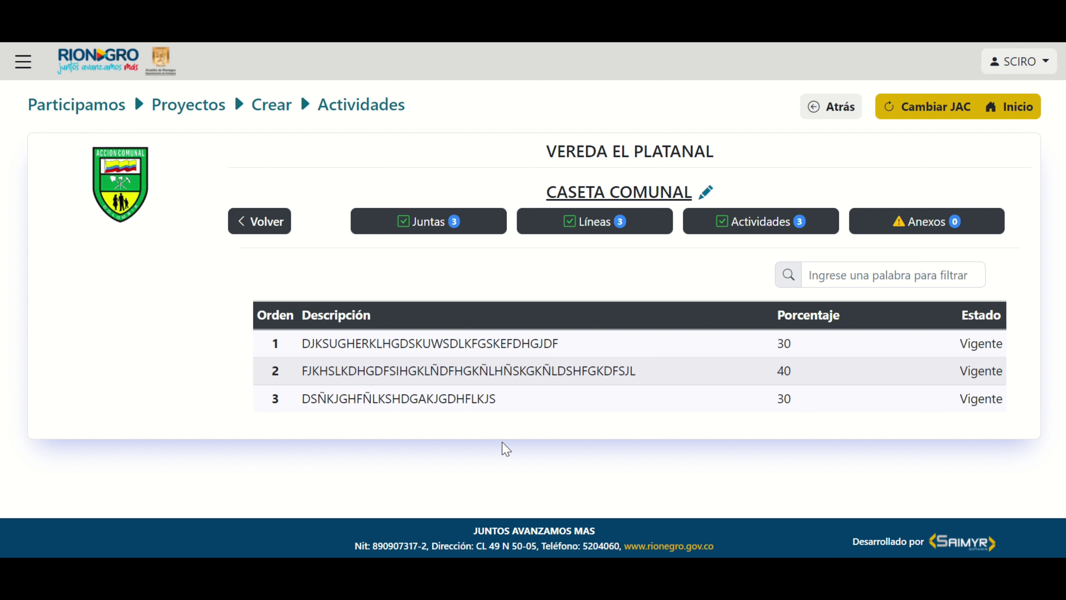
Step: Add an anexo of type COPIA DE LA CÉDULA DE CIUDADANÍA DEL REPRESENTANTE LEGAL using the PNG "¿sabe usted que un anticoagulante o conoce alguien que lo padece"
left_click(912, 223)
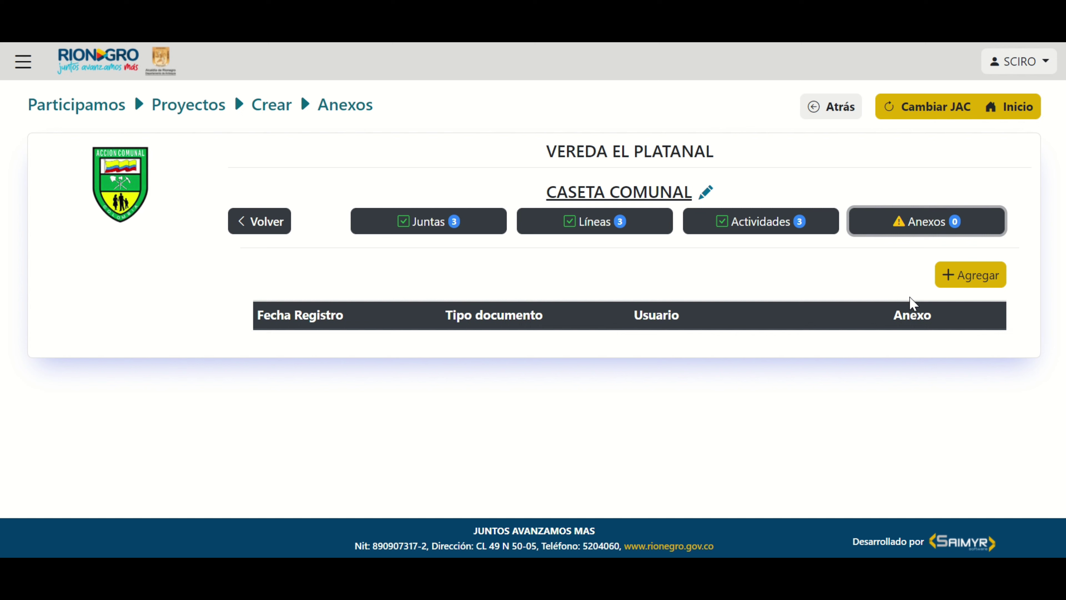
left_click(981, 277)
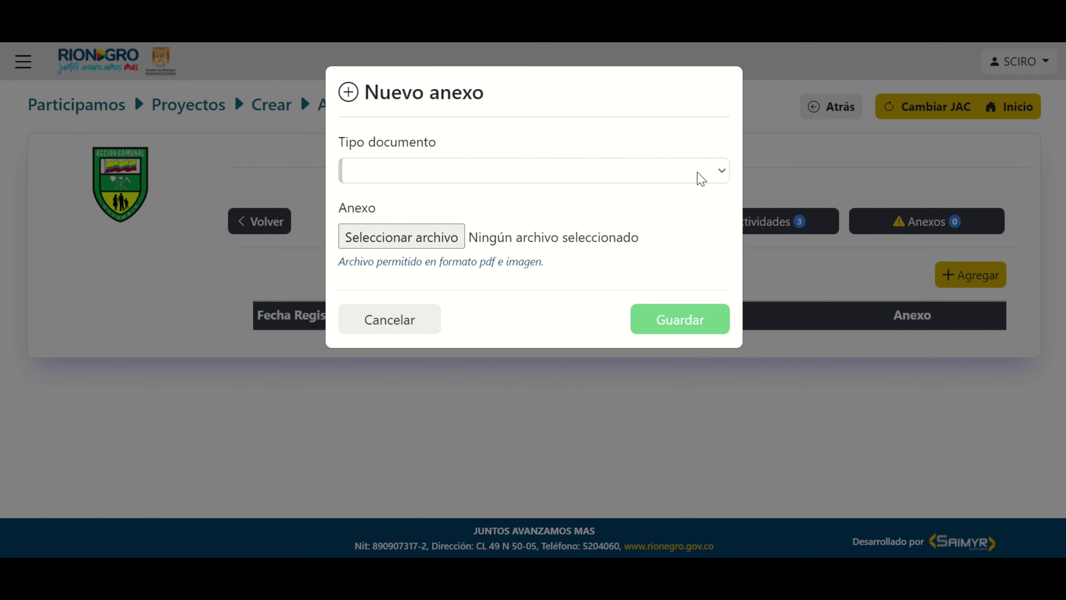
left_click(698, 173)
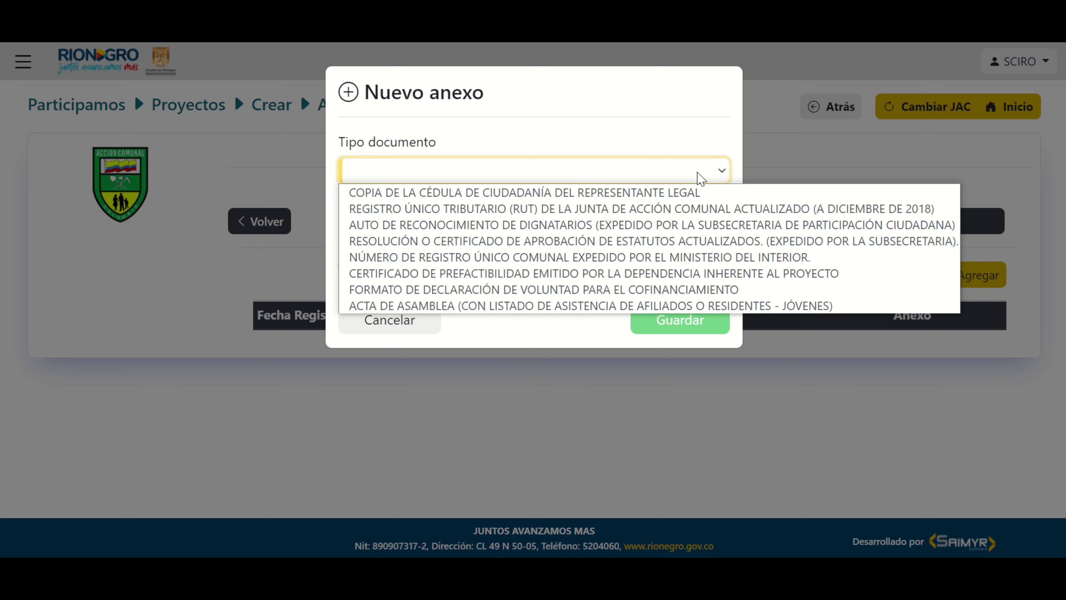
left_click(690, 193)
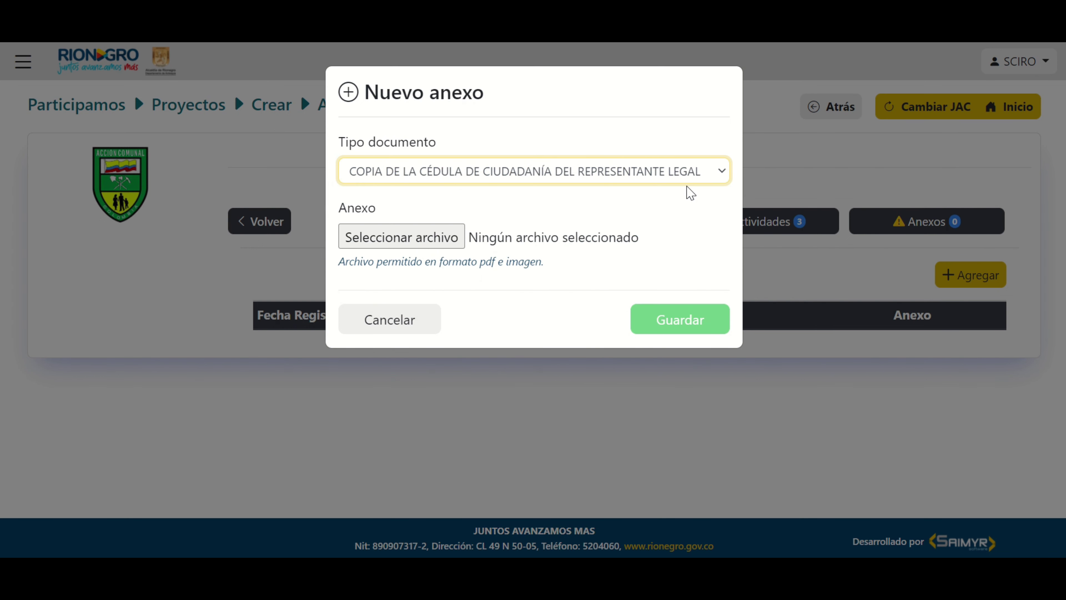
left_click(399, 238)
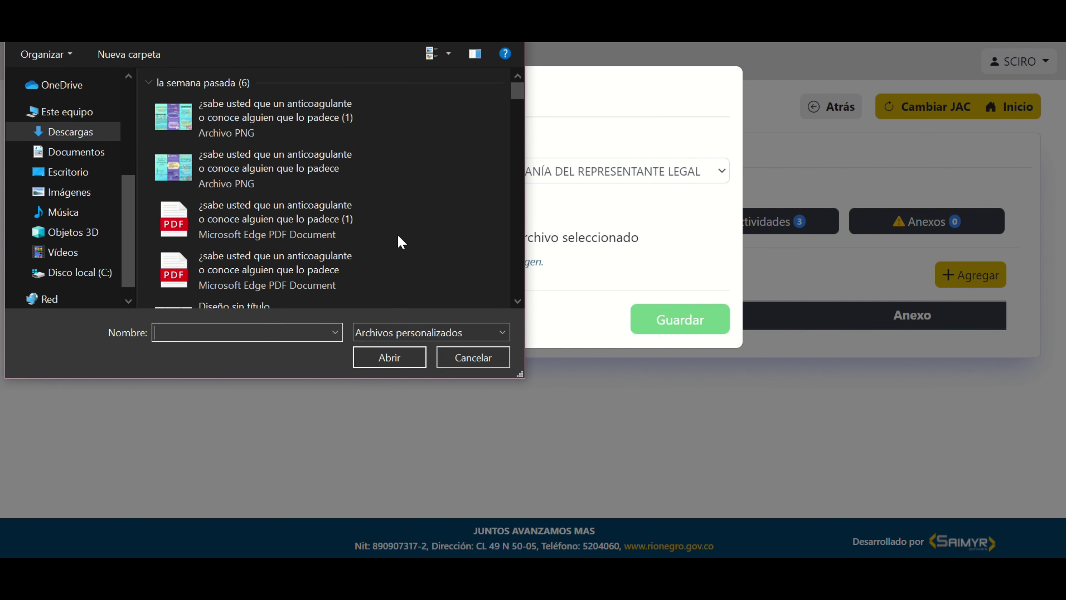
left_click(247, 185)
left_click(363, 360)
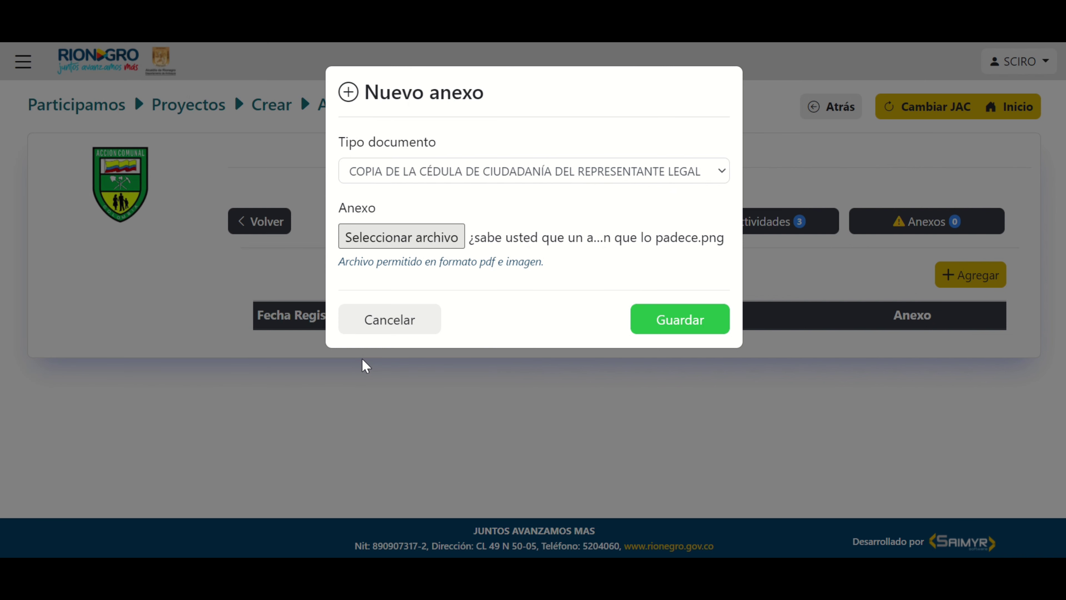
left_click(660, 330)
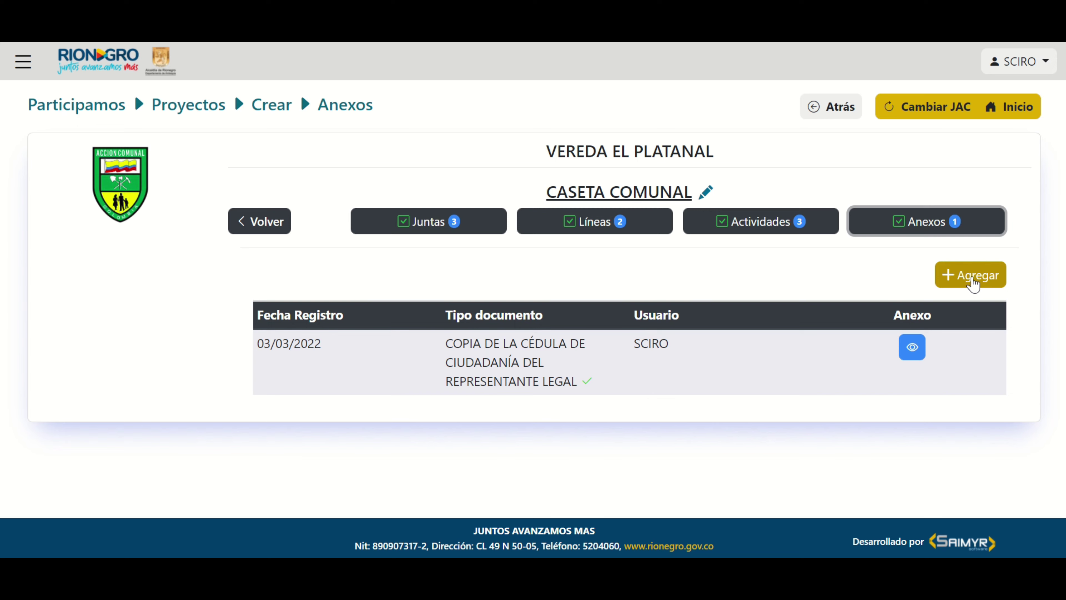
Step: Try to add an AUTO DE RECONOCIMIENTO DE DIGNATARIOS anexo using the PDF "¿sabe usted que un anticoagulante o conoce alguien que lo padece (1)"
left_click(976, 280)
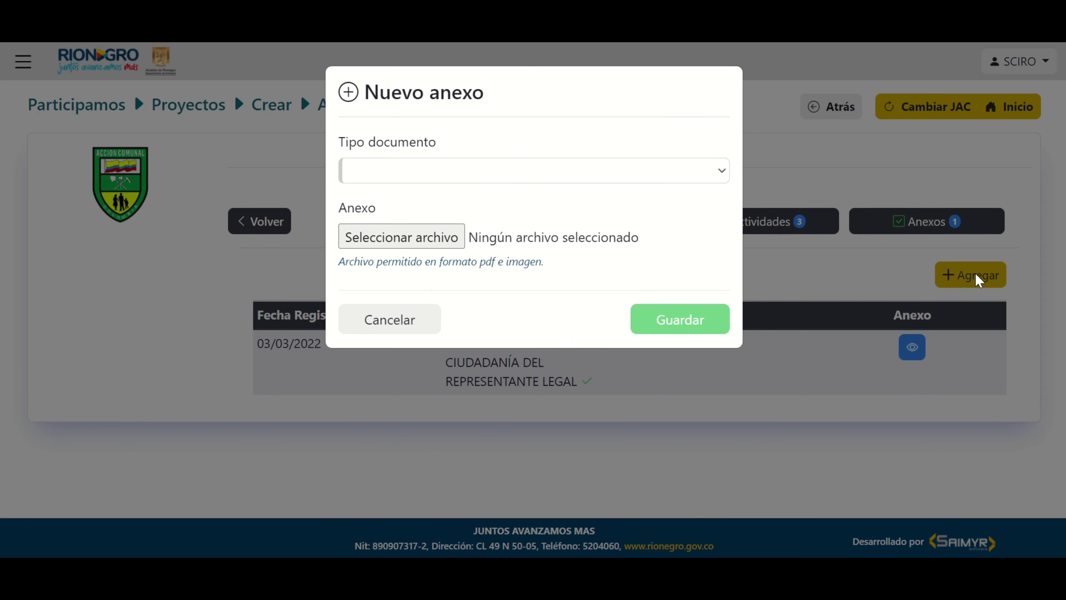
left_click(697, 176)
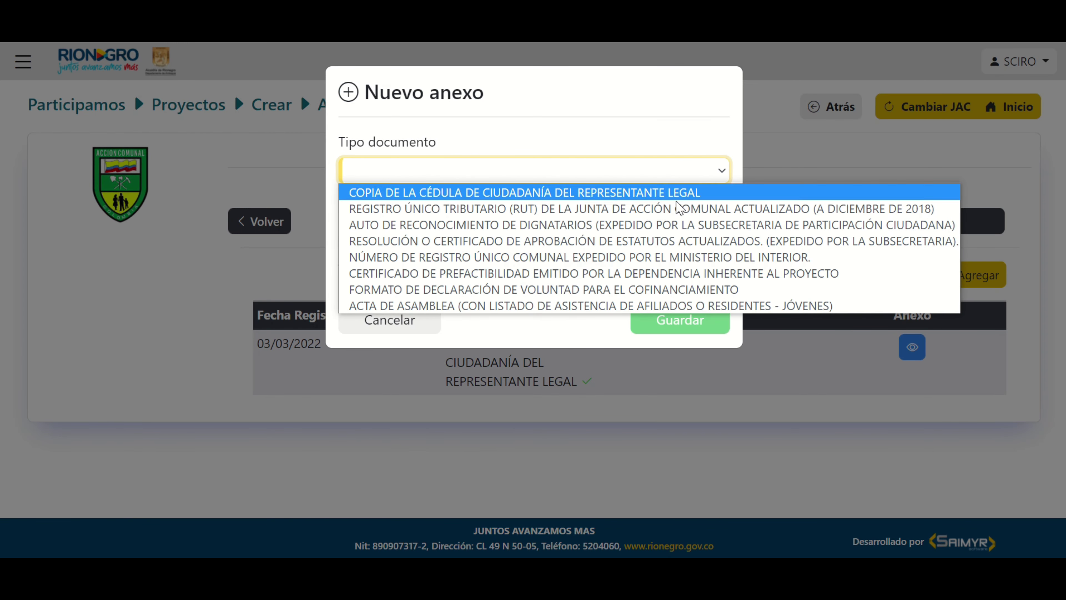
left_click(671, 225)
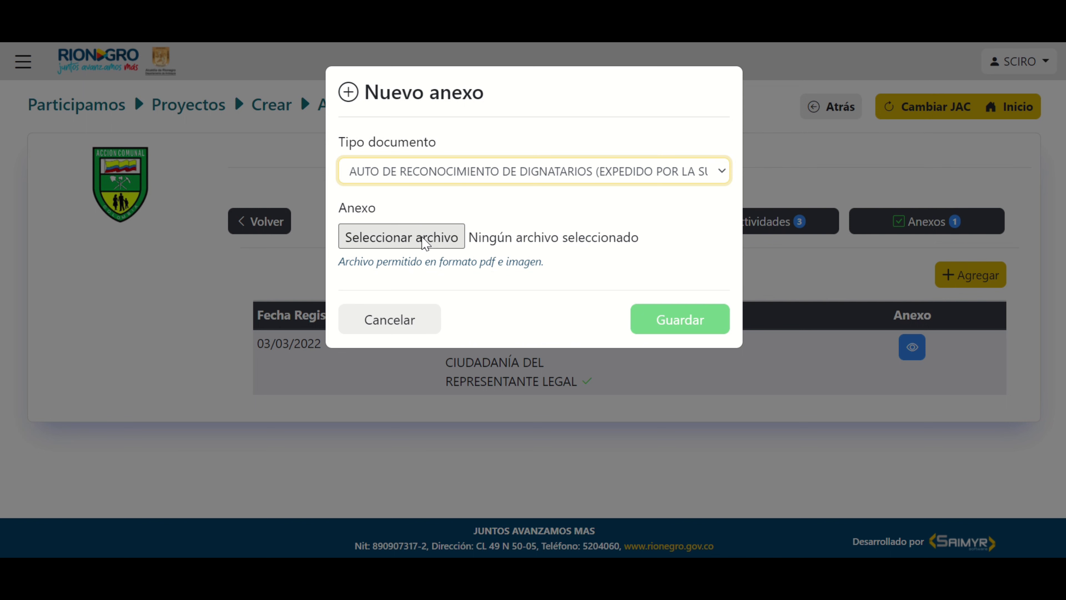
left_click(425, 237)
left_click(333, 207)
left_click(387, 356)
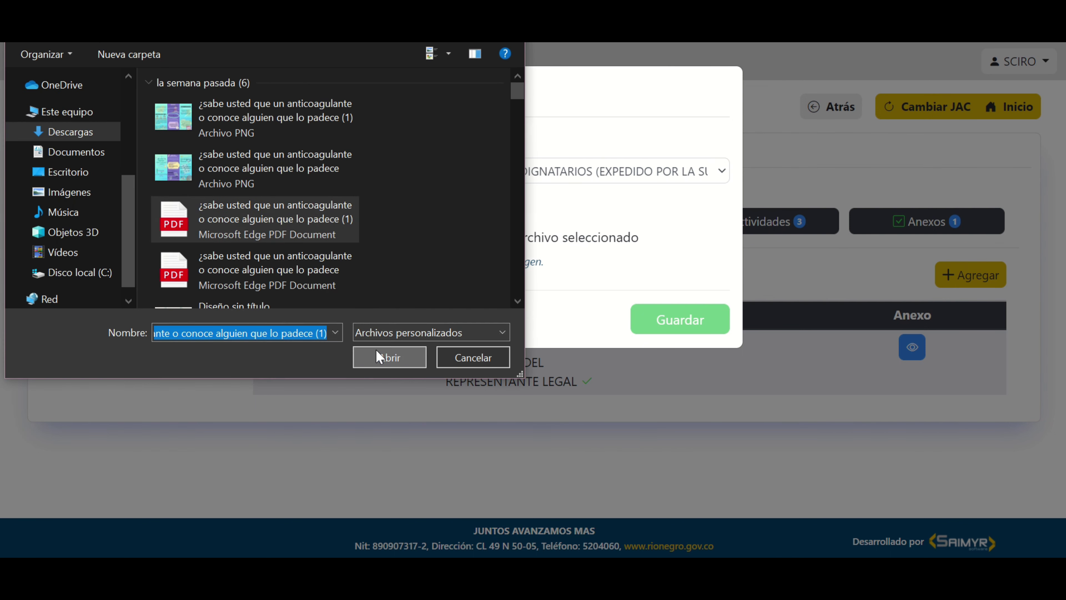
left_click(668, 325)
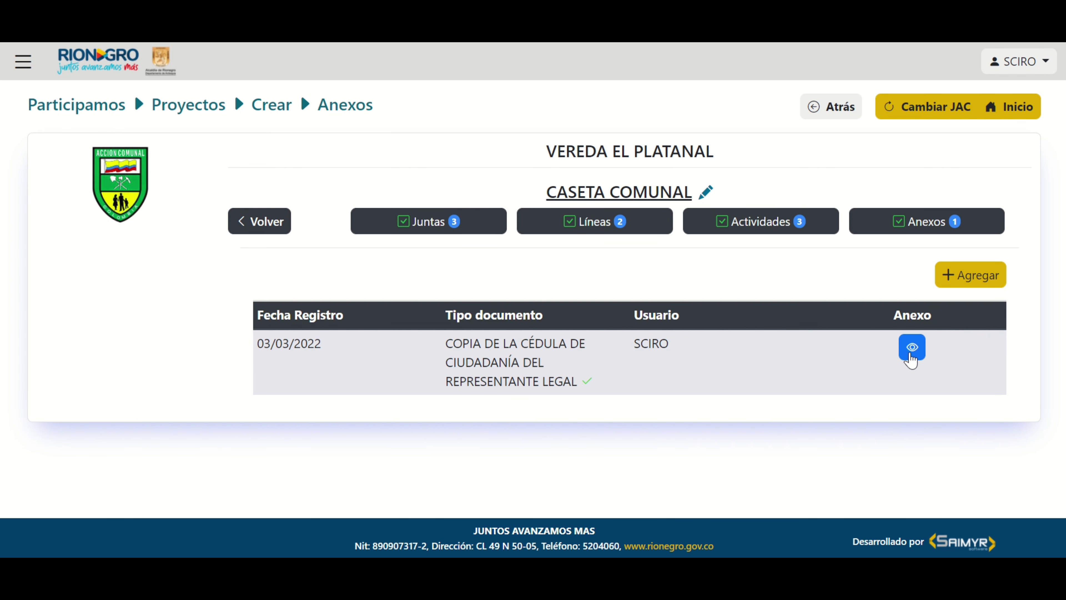
Step: View the file attached to the COPIA DE LA CÉDULA anexo from start to end and close the preview
left_click(908, 353)
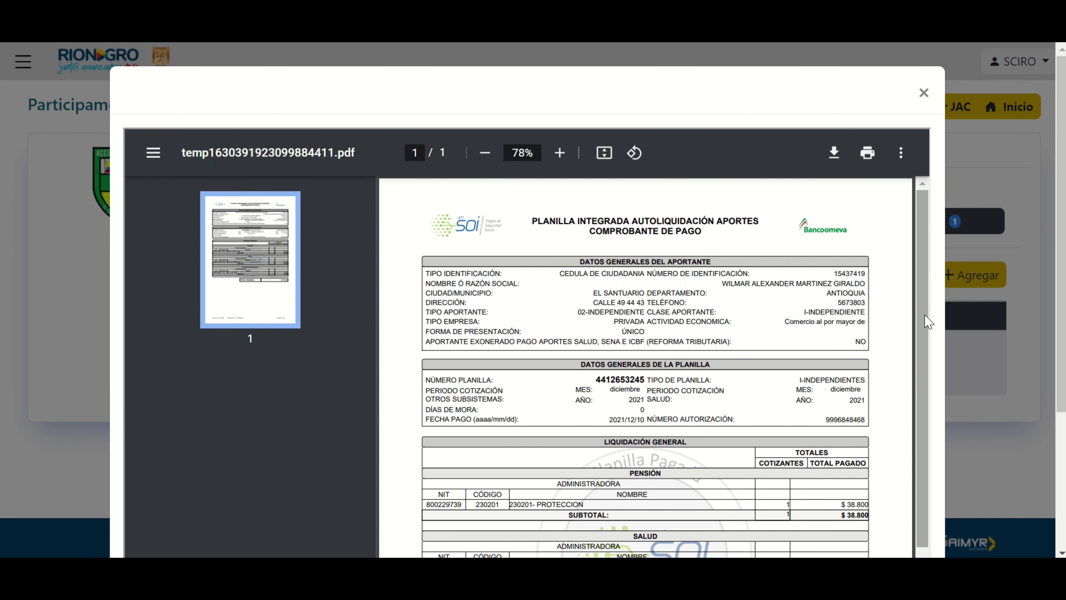
scroll(930, 359, "down", 2)
scroll(934, 391, "down", 5)
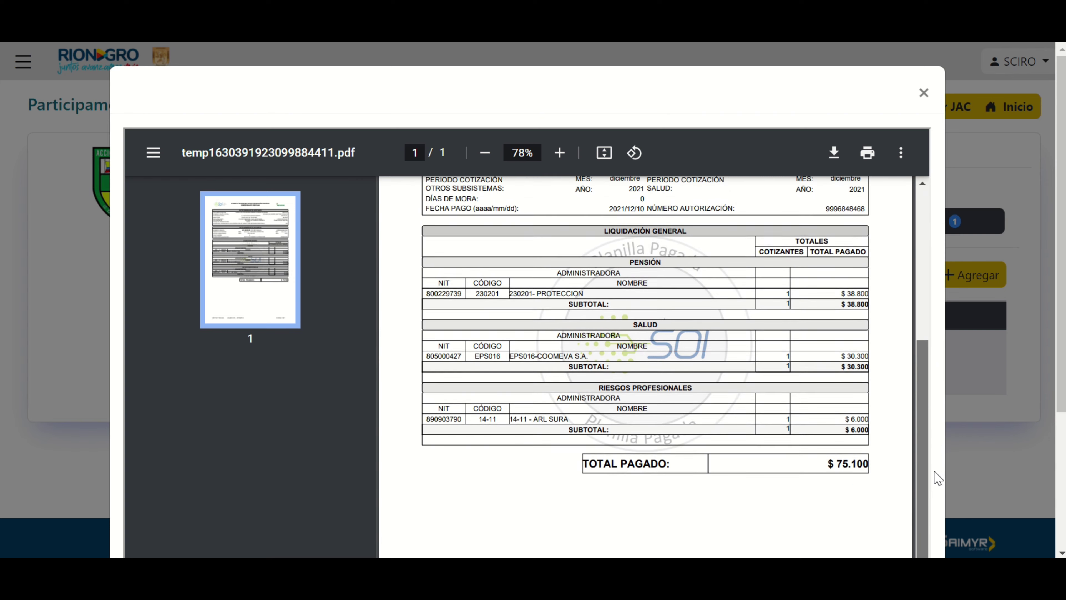
scroll(932, 456, "up", 6)
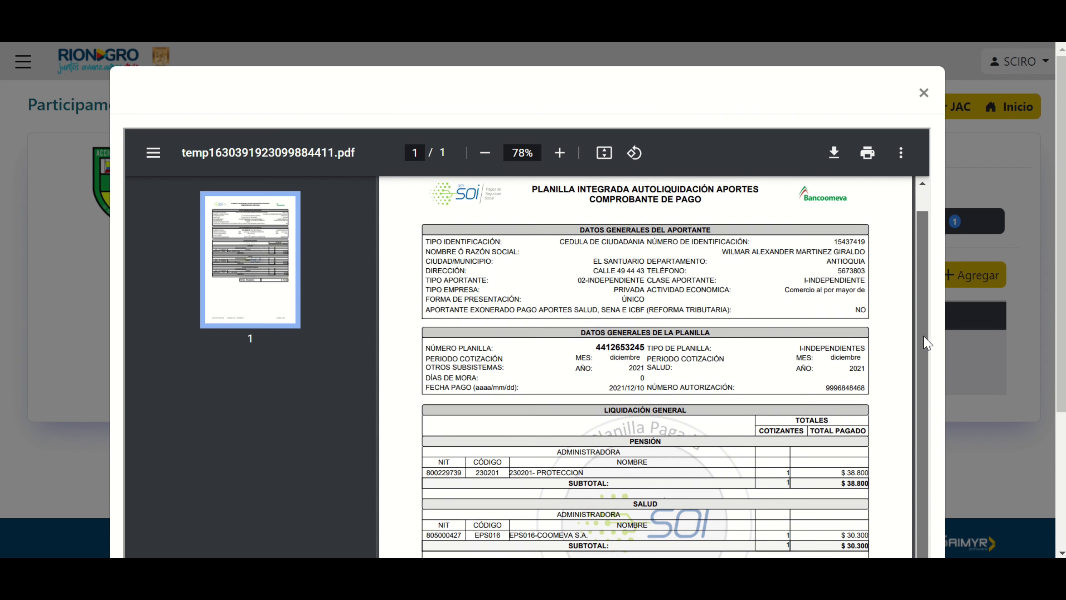
left_click(924, 92)
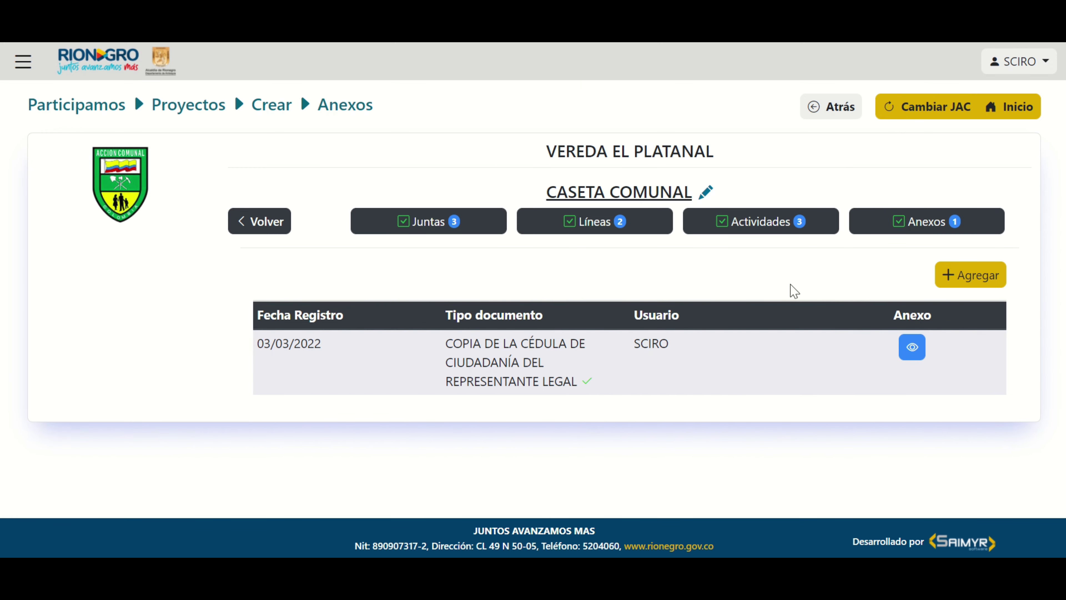
Step: Review the available Tipo documento options for a new anexo and leave the form without saving
left_click(952, 272)
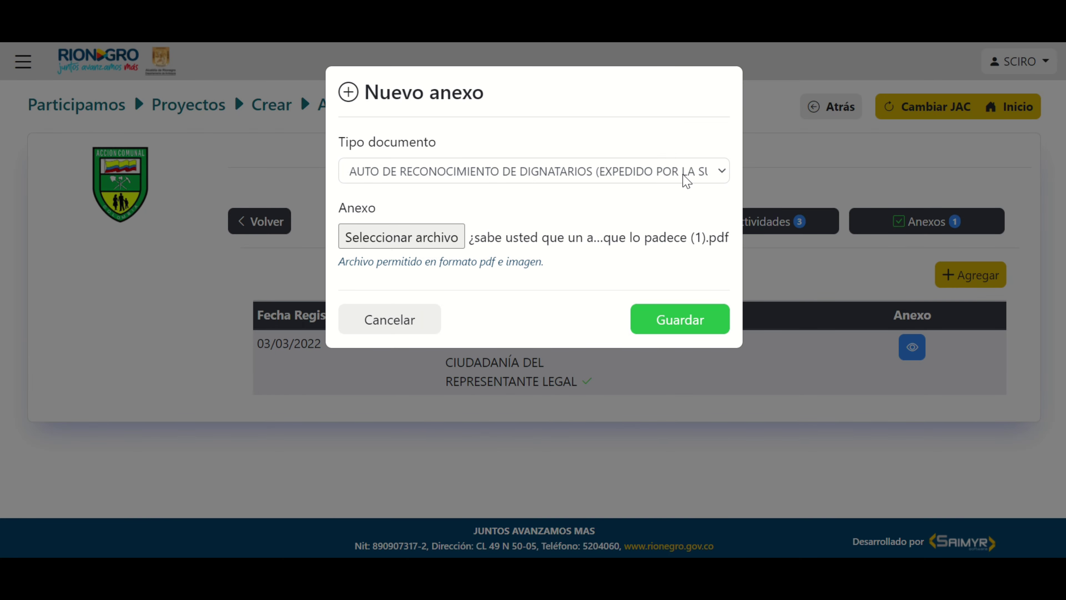
left_click(685, 177)
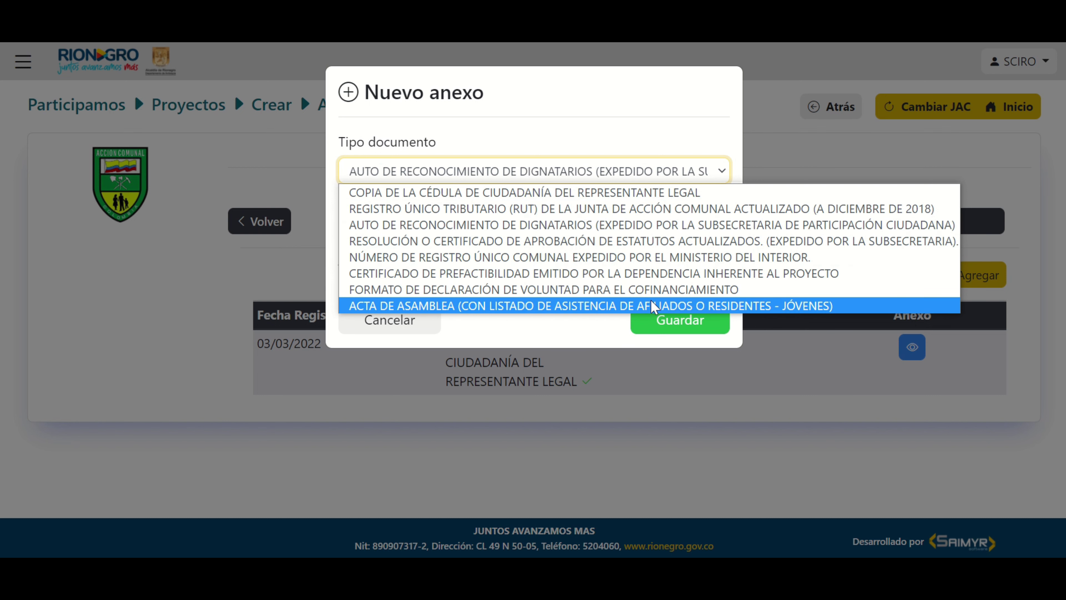
left_click(507, 452)
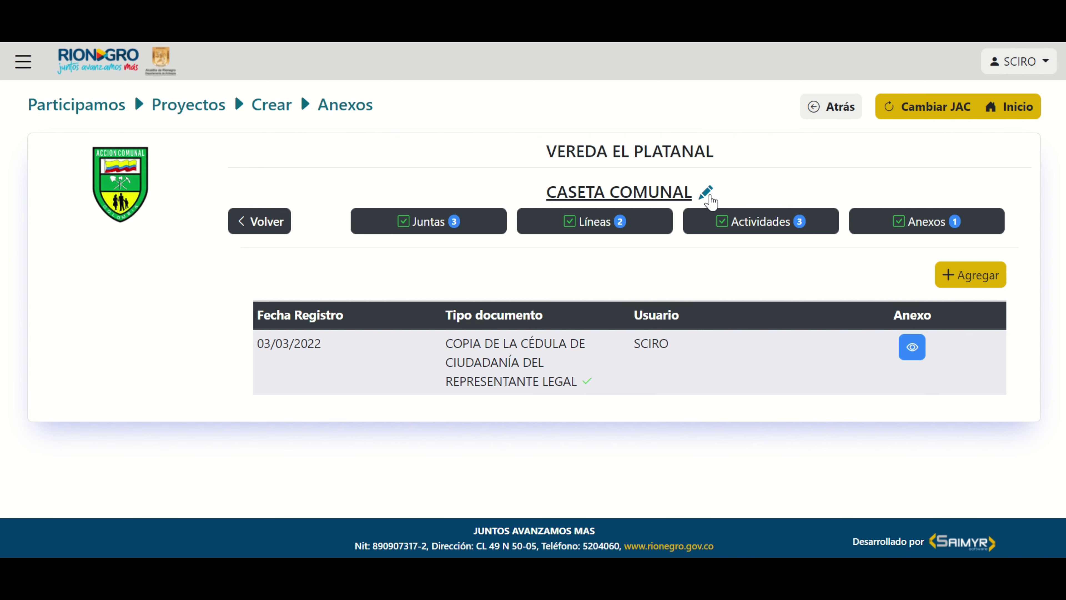
Step: In the project details, append "dl(kgjñflkdhglkñfsdjhñlfkdshgñkldfhslkñhgñklfsdjhkñlfdhñlhsjksñdjhñldjghñljñlhjdfñlkkksjdf" to Alcance / Objetivo and "ñlfhjñlkgdjf" to Problema
left_click(706, 194)
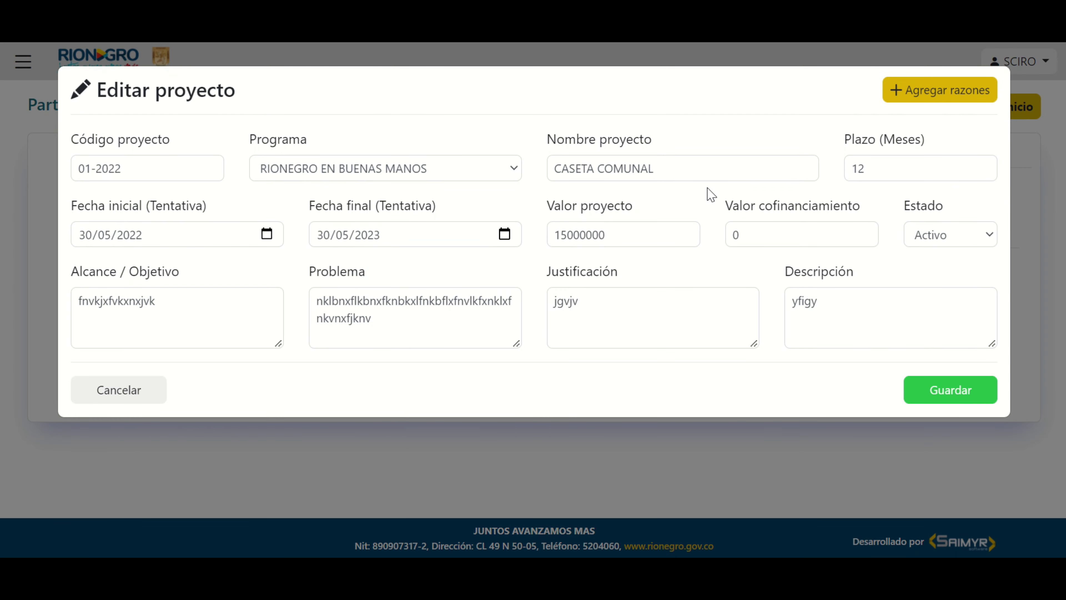
left_click(273, 308)
type("dl{kgjñflkdhglkñfsdjhñlfkdshgñkldfhslkñhgñklfsdjhkñlfdhñlhsjksñdjhñldjghñljñlhjdfñlkkksjdf")
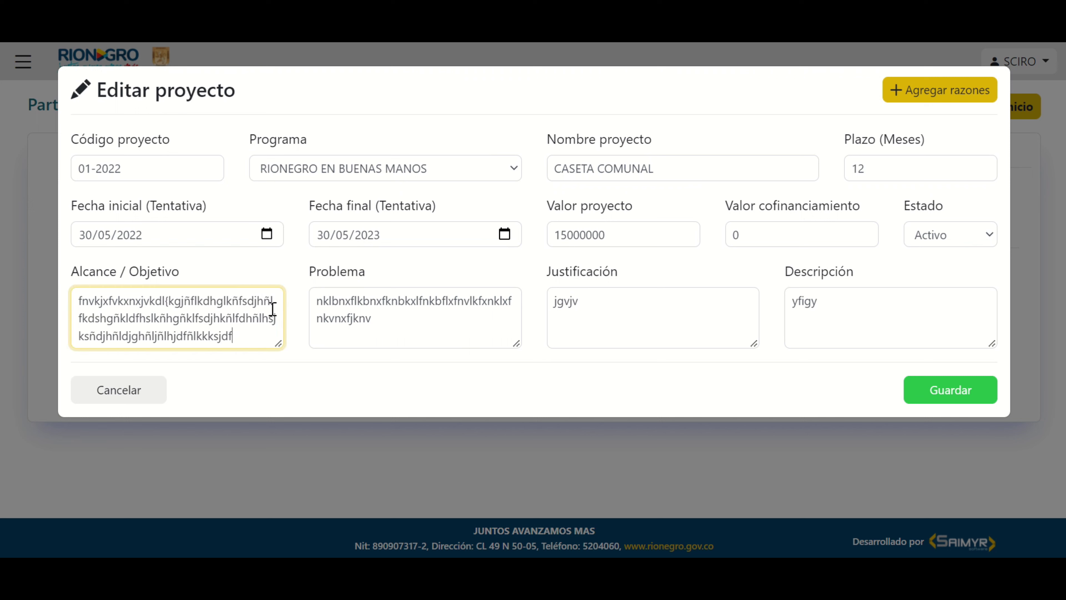
left_click(429, 338)
type("ñlfhjñlkgdjf")
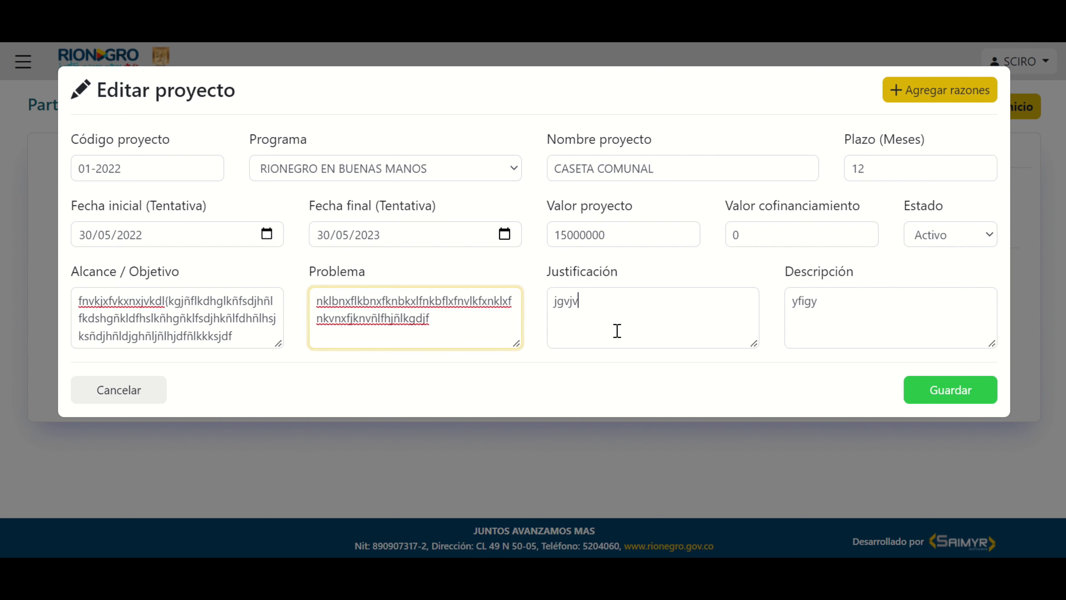
Step: Append "fkjghñlfdjhkñlfd" to Justificación and "ñdflkjgñlkfsdjhlñfsdjfdsñkl" to Descripción, and save the project
left_click(617, 331)
type("fkjghñlfdjhkñlfd")
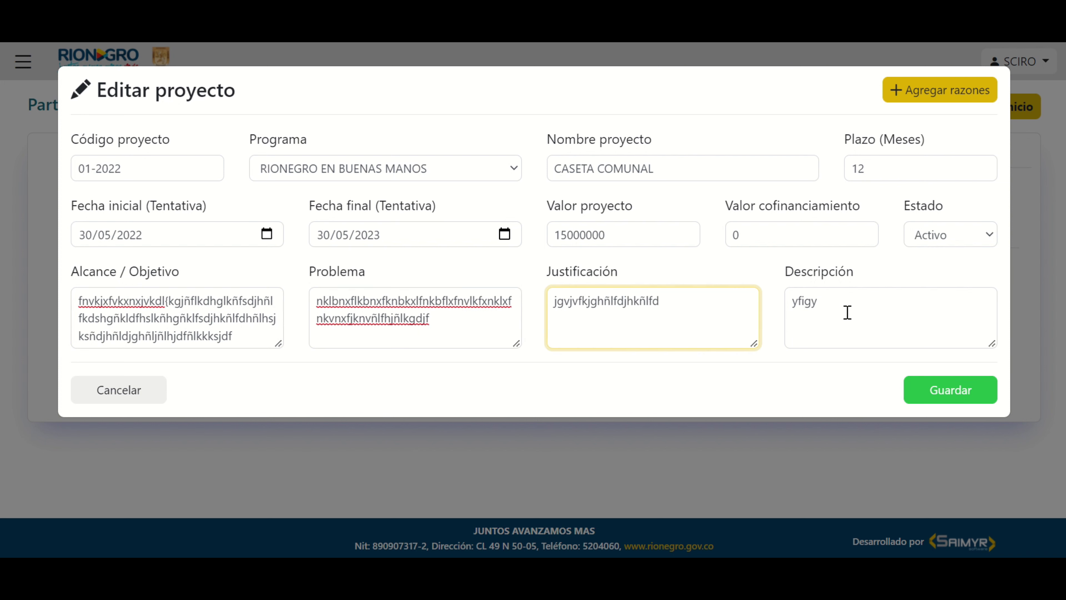
left_click(870, 314)
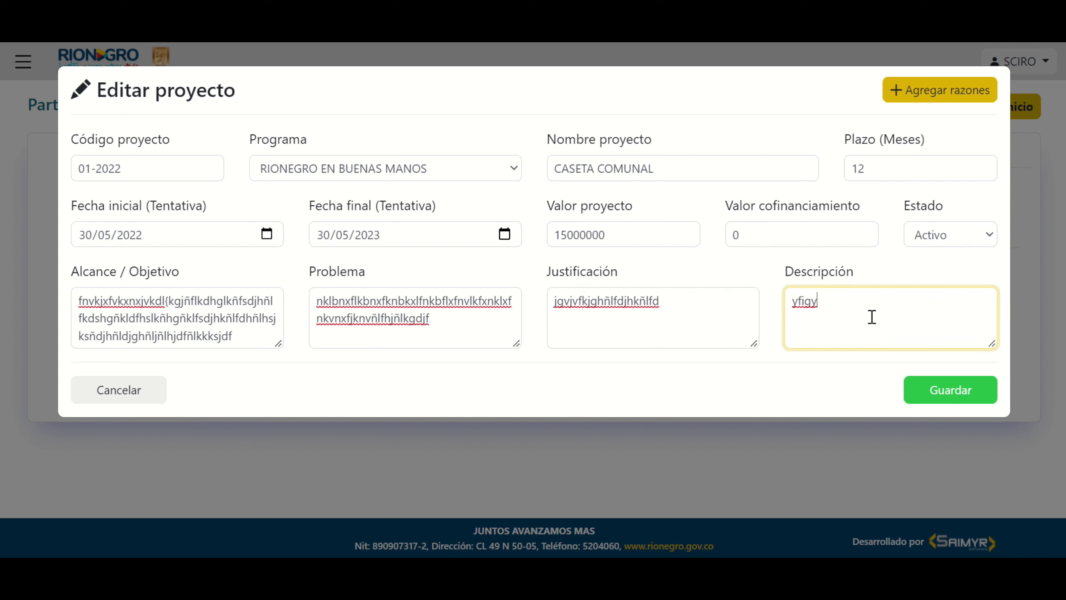
type("ñdflkjgñlkfsdjhlñfsdjfdsñkl")
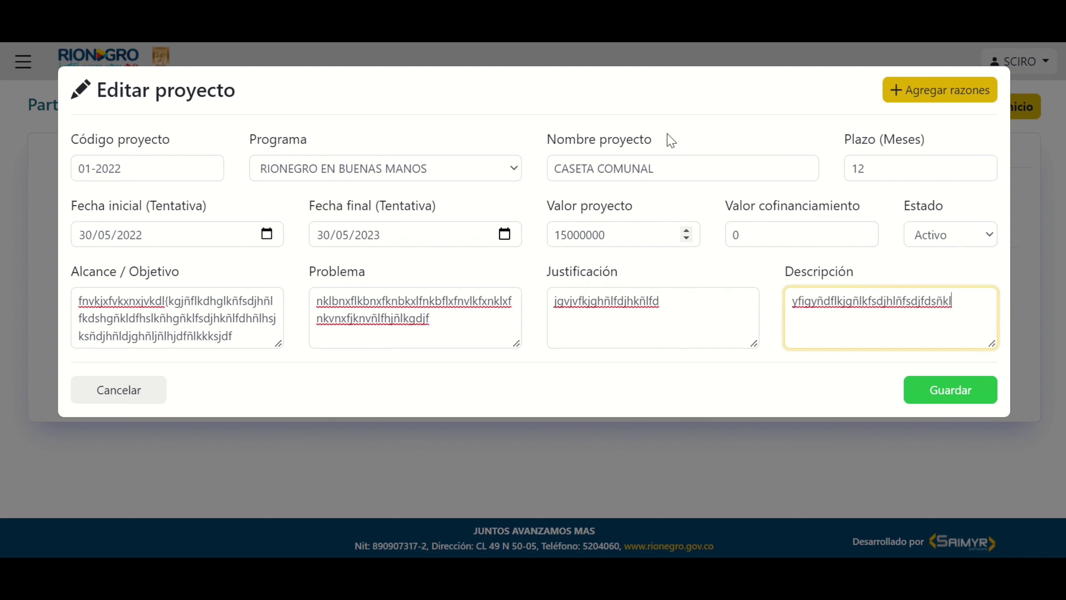
left_click(936, 395)
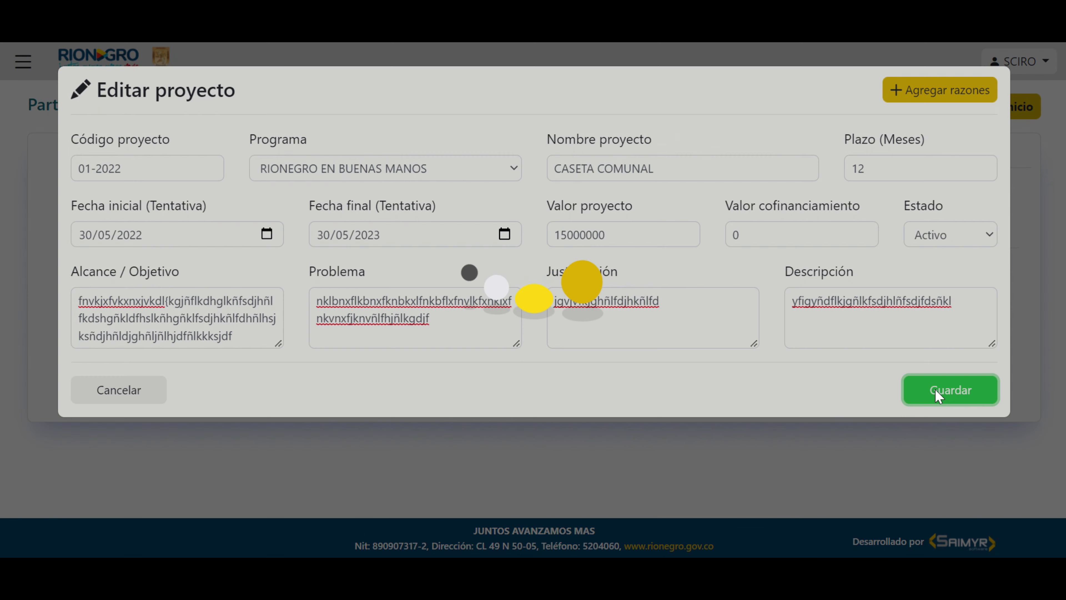
left_click(499, 397)
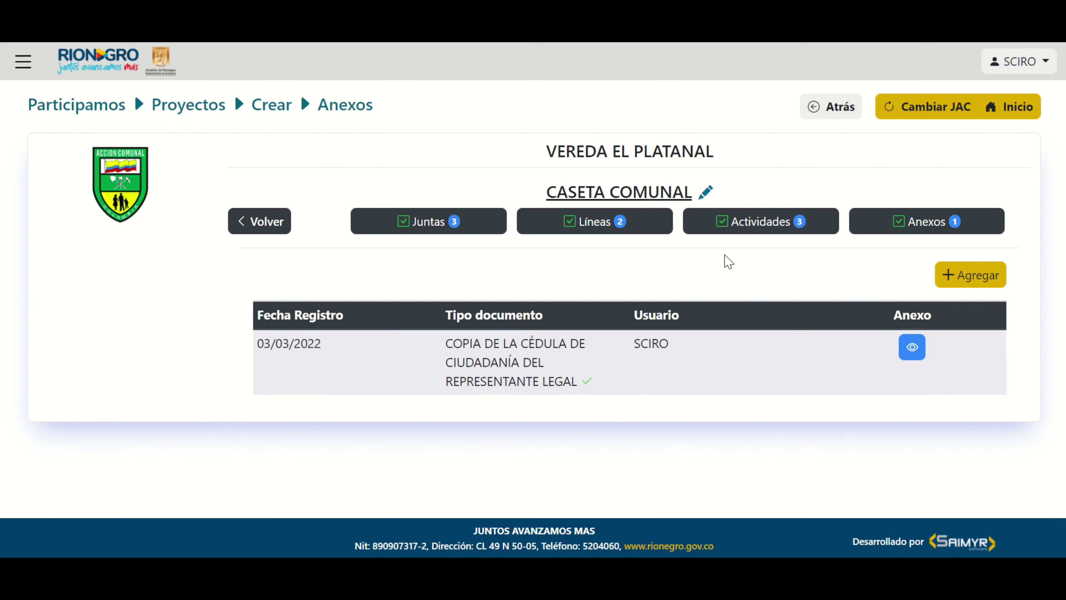
Step: Append "ñldfjgñdfskljgdfj", "ñdflkjgkñlfdgklñ" and, after a blank line, "flñgjfkñljhlnfsjlkdñ" to the project's Problema text, and save the project
left_click(705, 192)
left_click(470, 325)
type("ñldfjgñdfskljgdfj")
type("ñdflkjgkñlfdgklñ")
key("Return")
key("Return")
type("flñgjfkñljhlnfsjlkdñ")
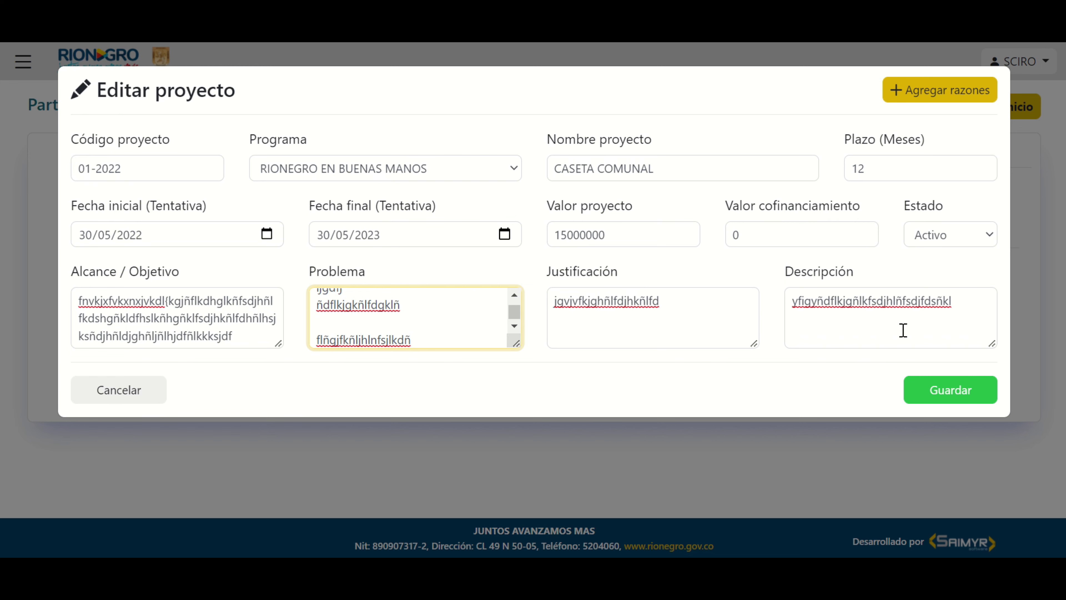
left_click(929, 389)
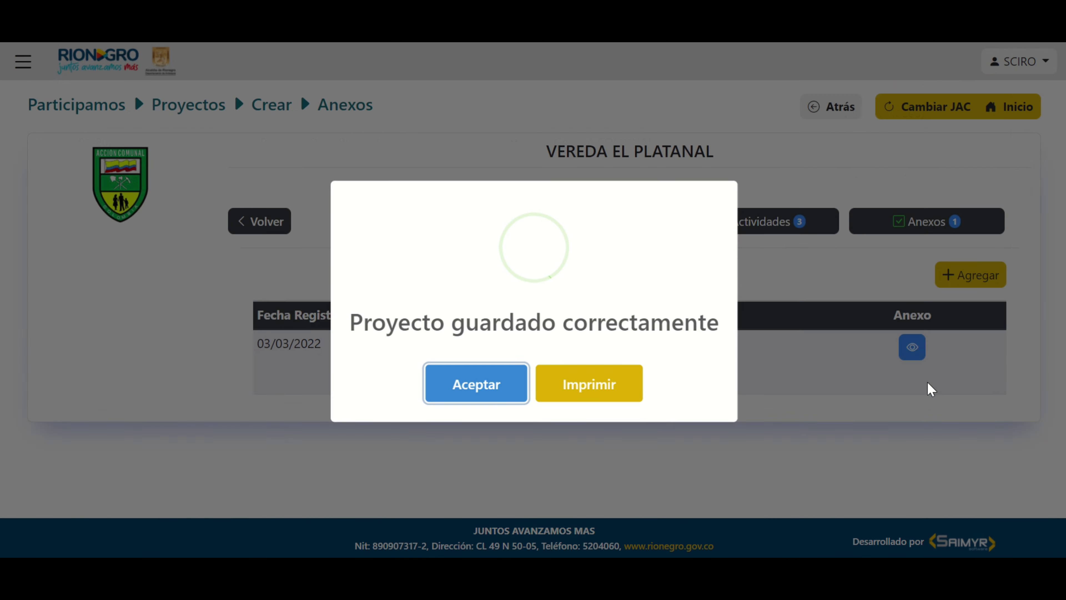
left_click(478, 387)
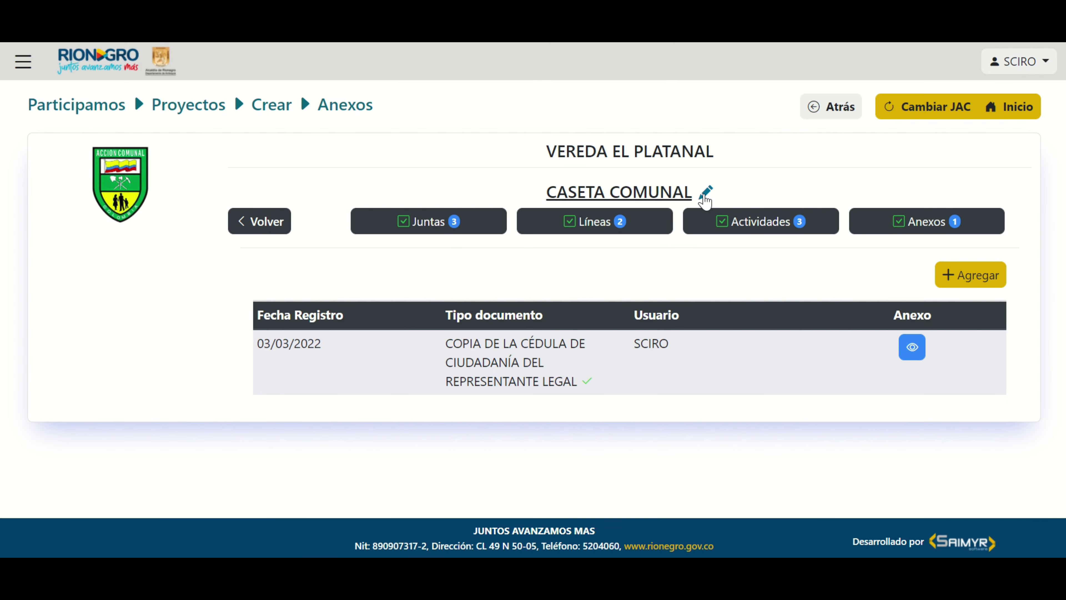
Step: Reopen the CASETA COMUNAL project details and save them again without edits
left_click(706, 193)
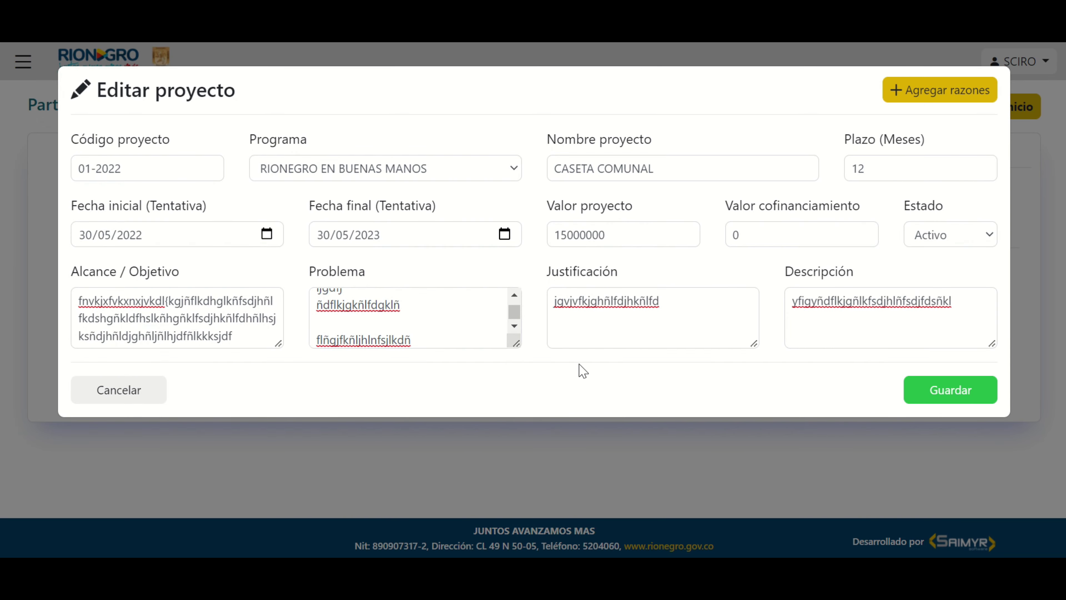
left_click(936, 389)
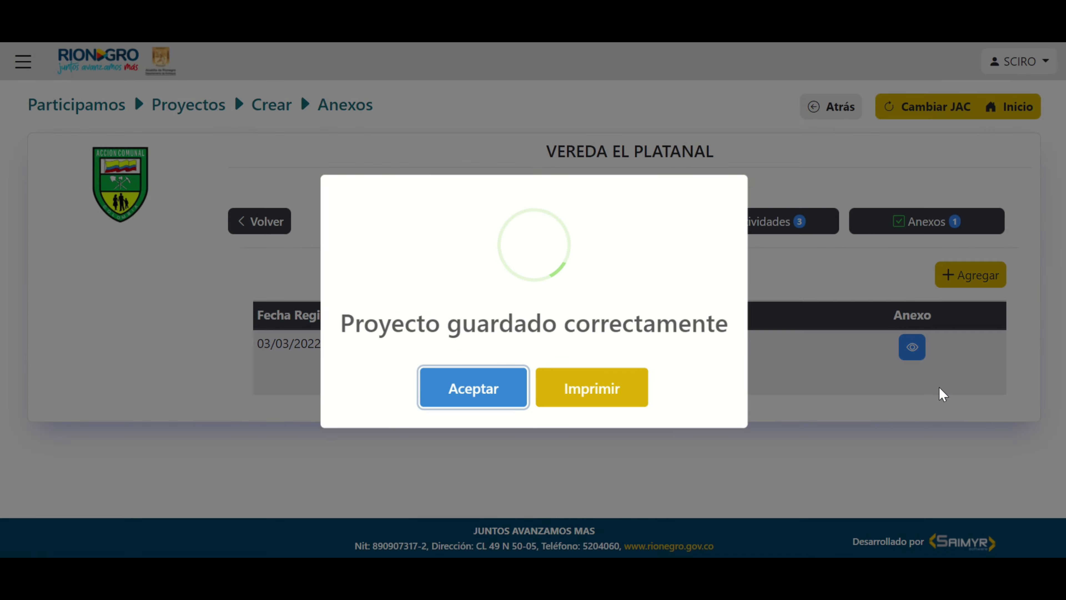
left_click(468, 394)
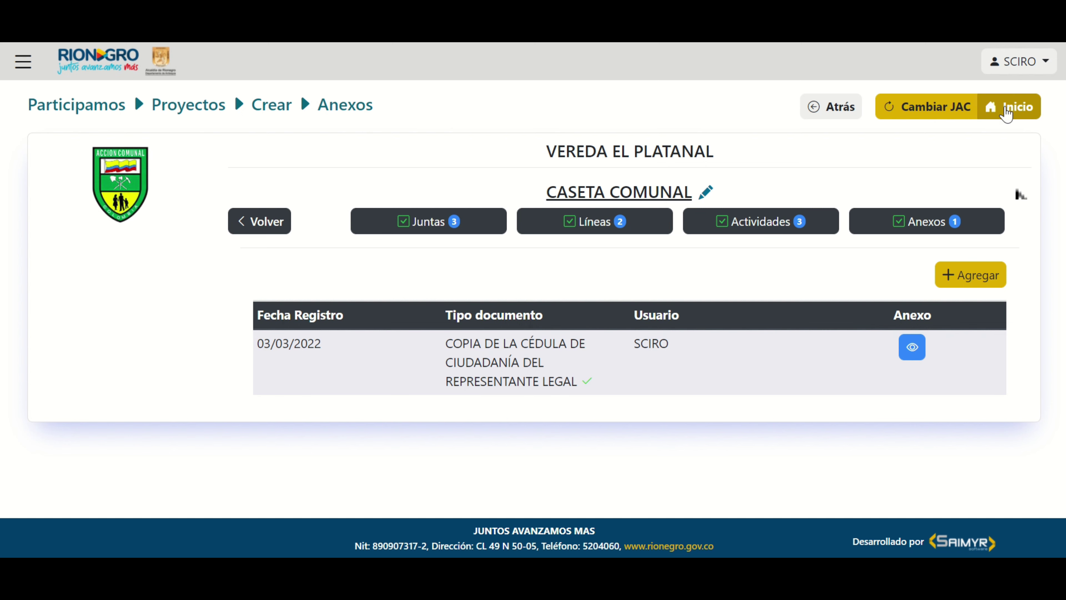
Step: Return to the main page and open the RBM01 CASETA COMUNAL project from the Proyectos creation list to view its juntas
left_click(1007, 108)
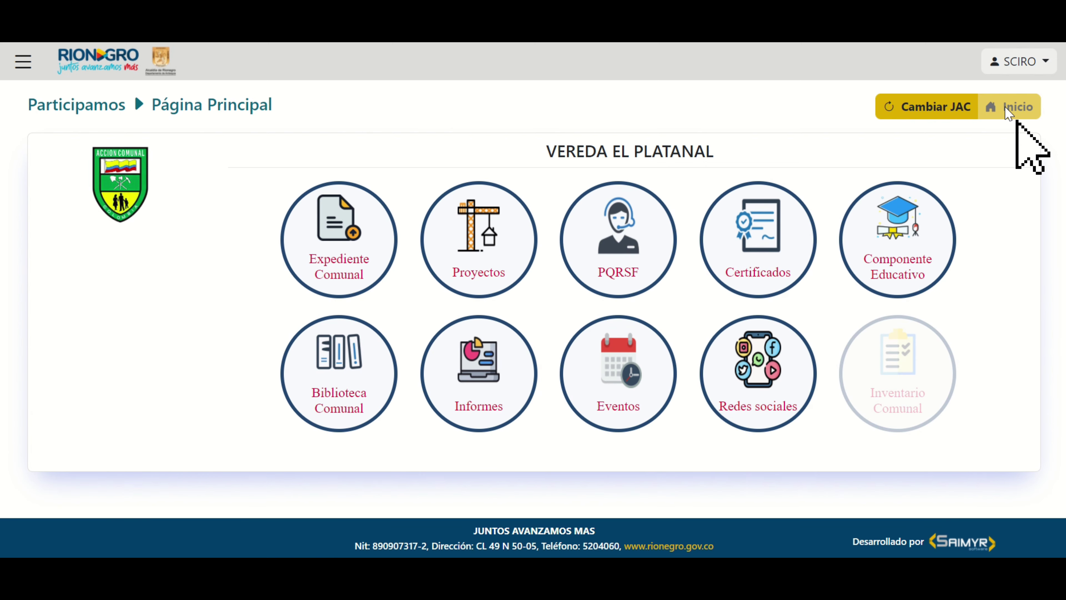
left_click(464, 277)
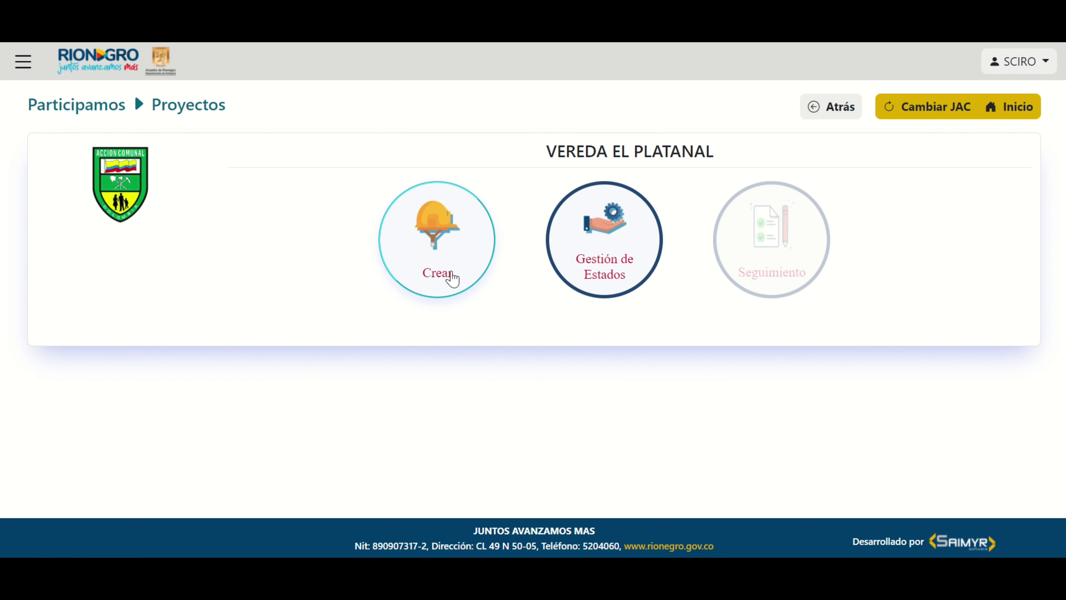
left_click(452, 280)
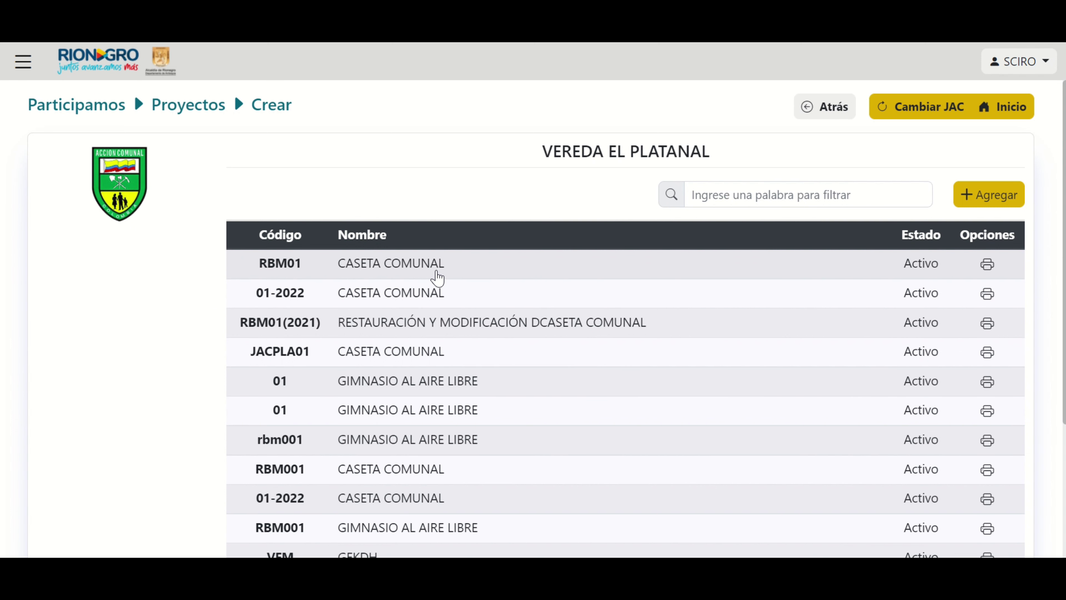
left_click(438, 269)
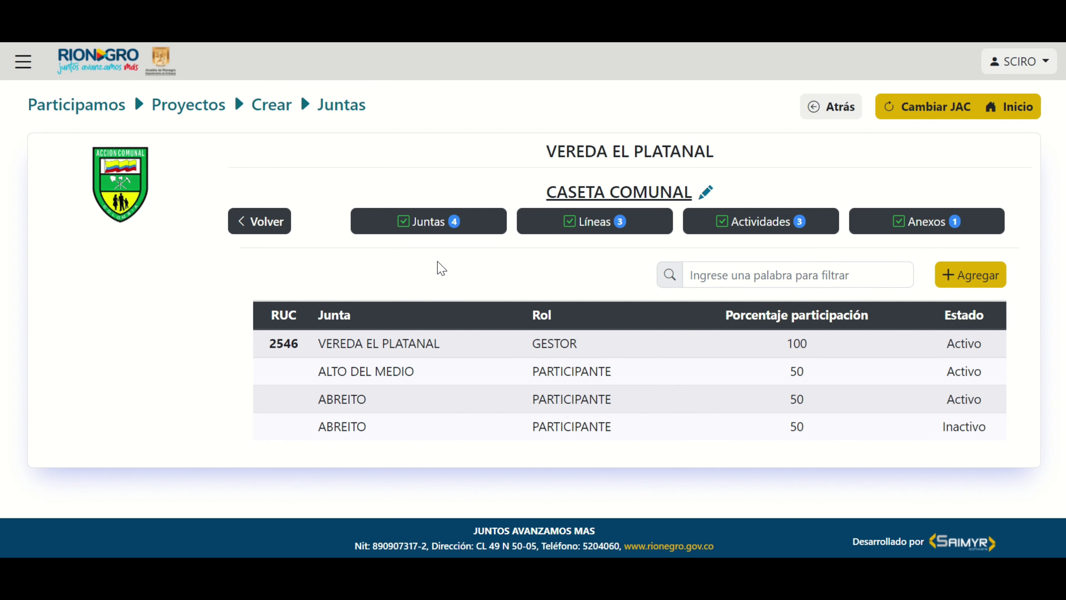
Step: Go back to the project list and open the printable report of the RBM01 CASETA COMUNAL project
left_click(836, 107)
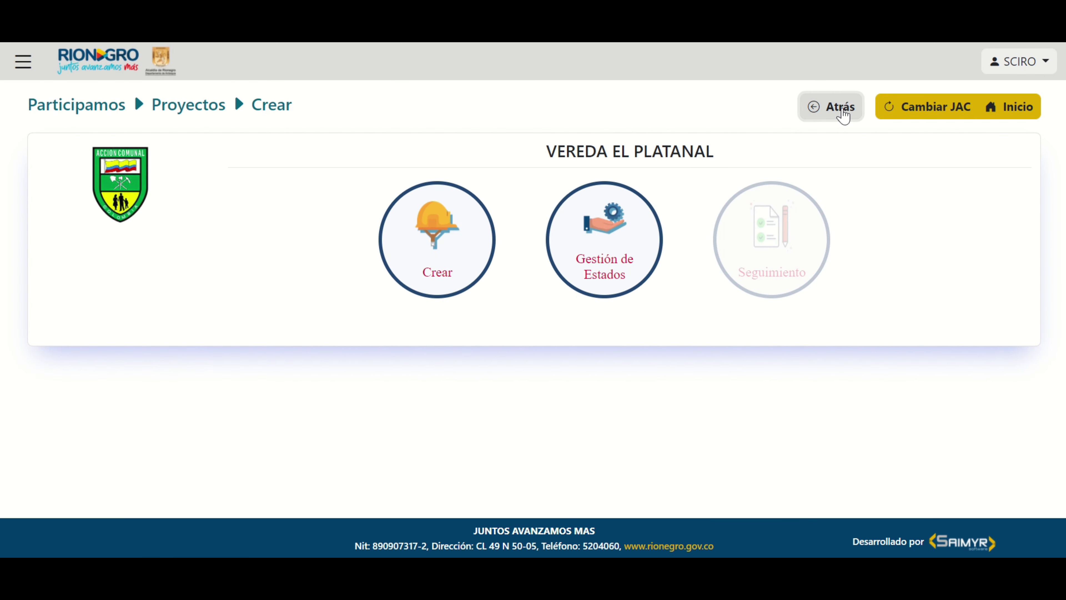
left_click(483, 252)
left_click(987, 268)
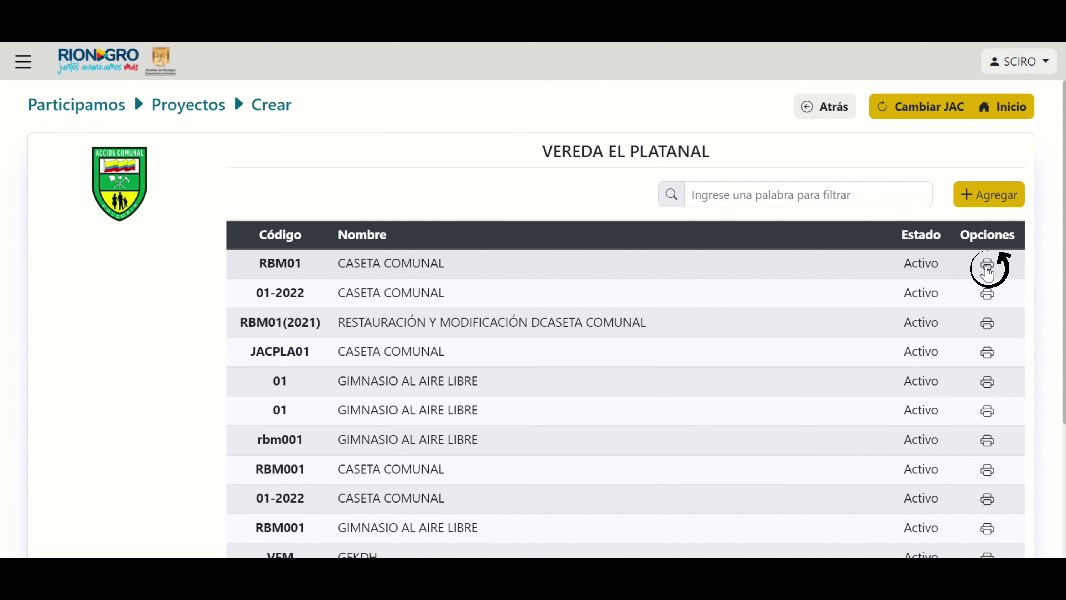
left_click(986, 266)
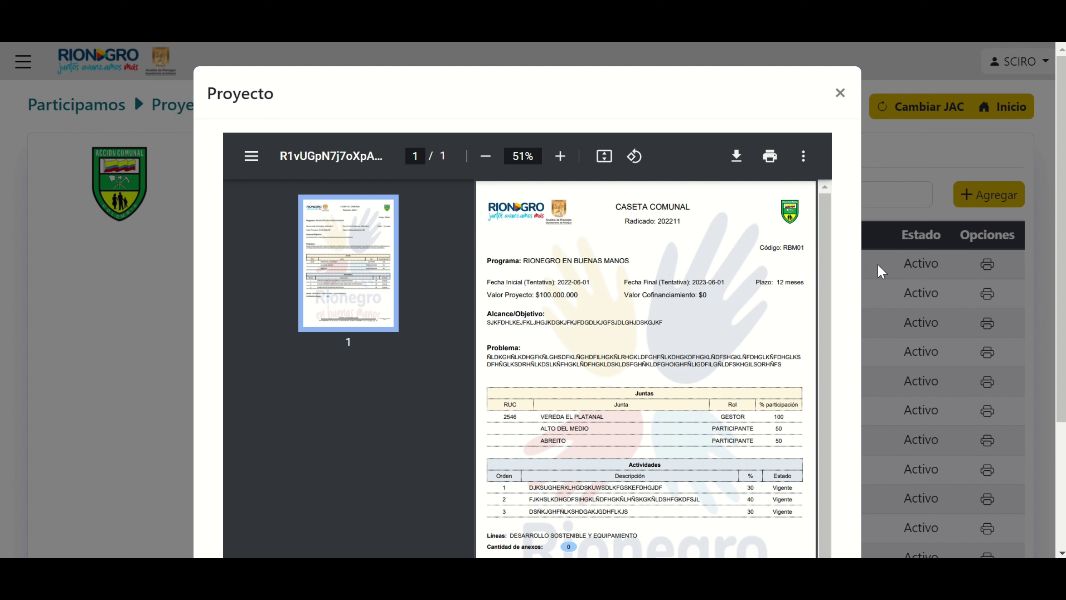
Step: Examine the project report's title, radicado, programa, código, dates, plazo and values, highlighting the title, radicado and programa lines
scroll(829, 277, "down", 1)
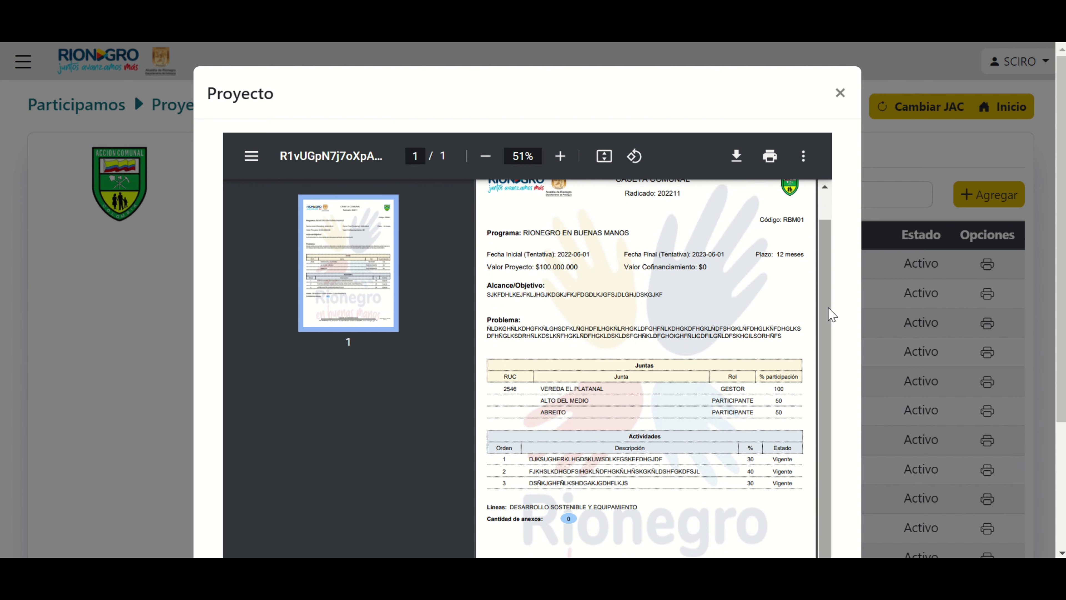
scroll(825, 316, "up", 1)
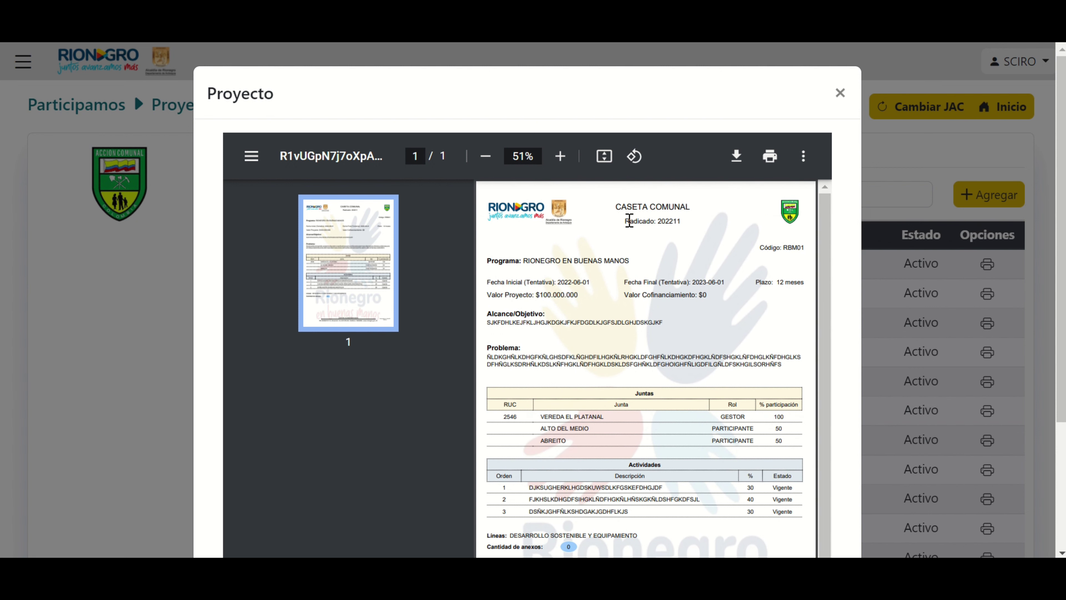
left_click_drag(616, 206, 697, 201)
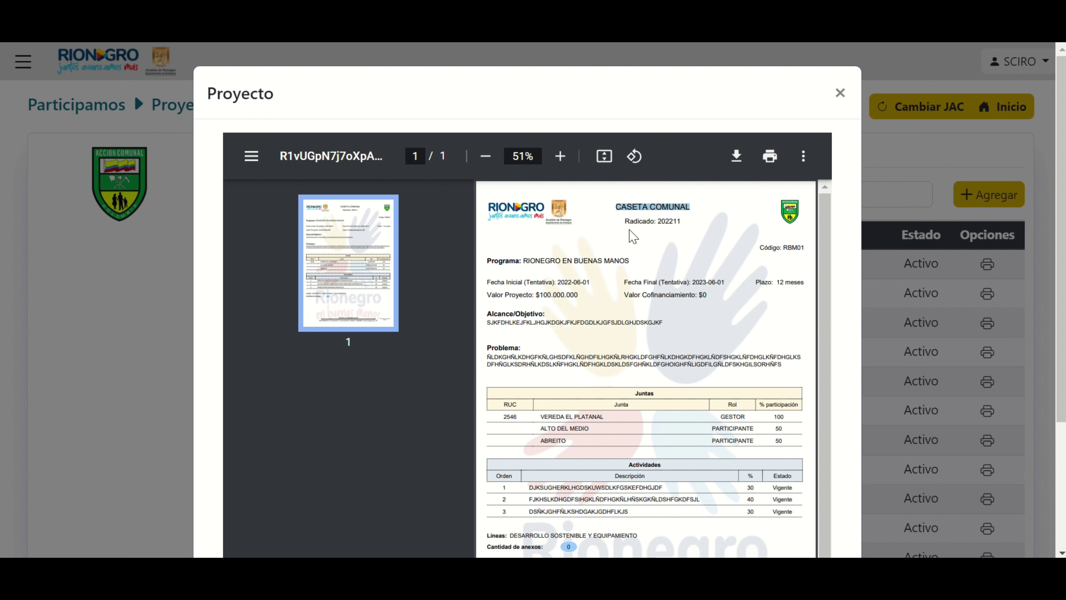
left_click_drag(623, 224, 692, 222)
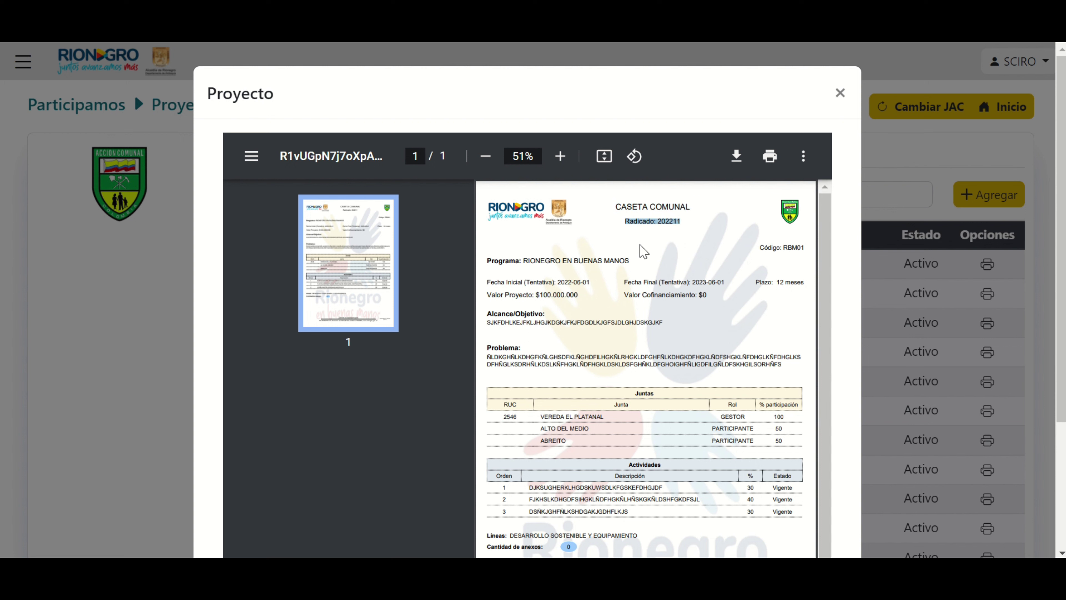
left_click_drag(486, 261, 635, 259)
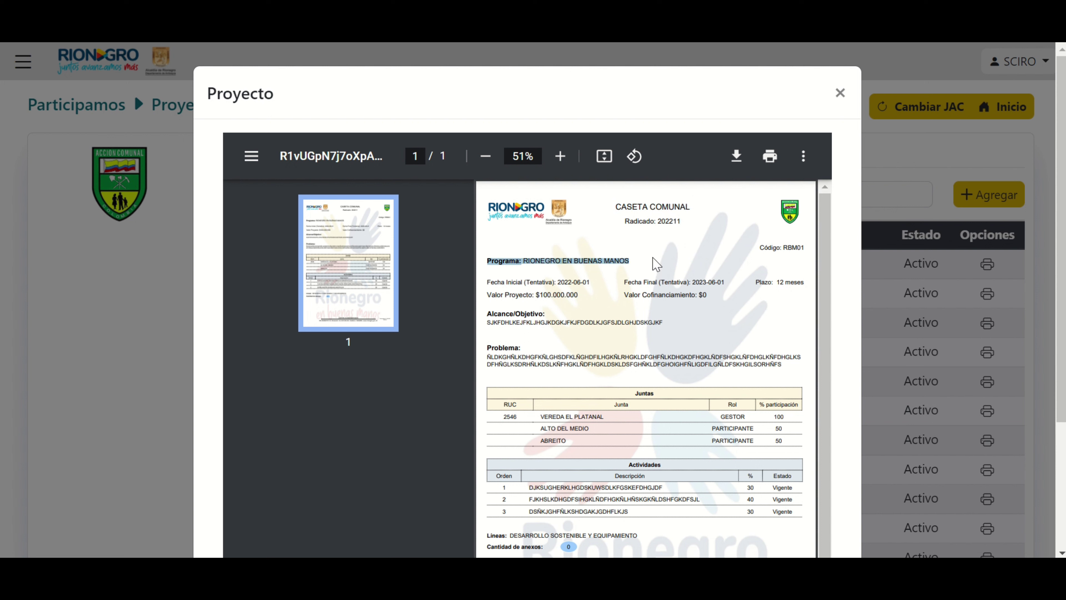
left_click(750, 245)
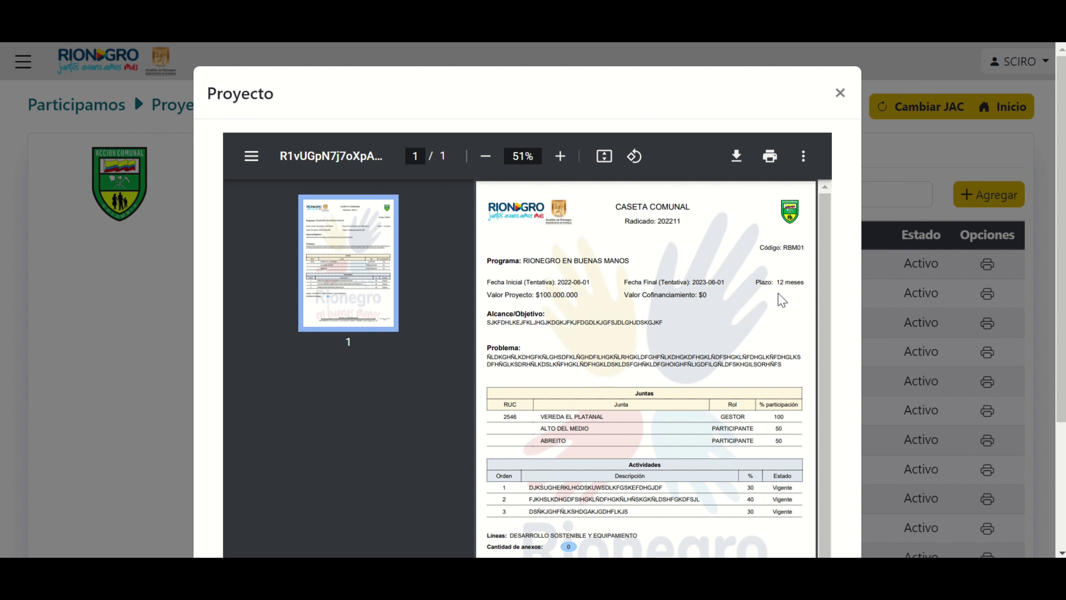
left_click_drag(823, 308, 823, 317)
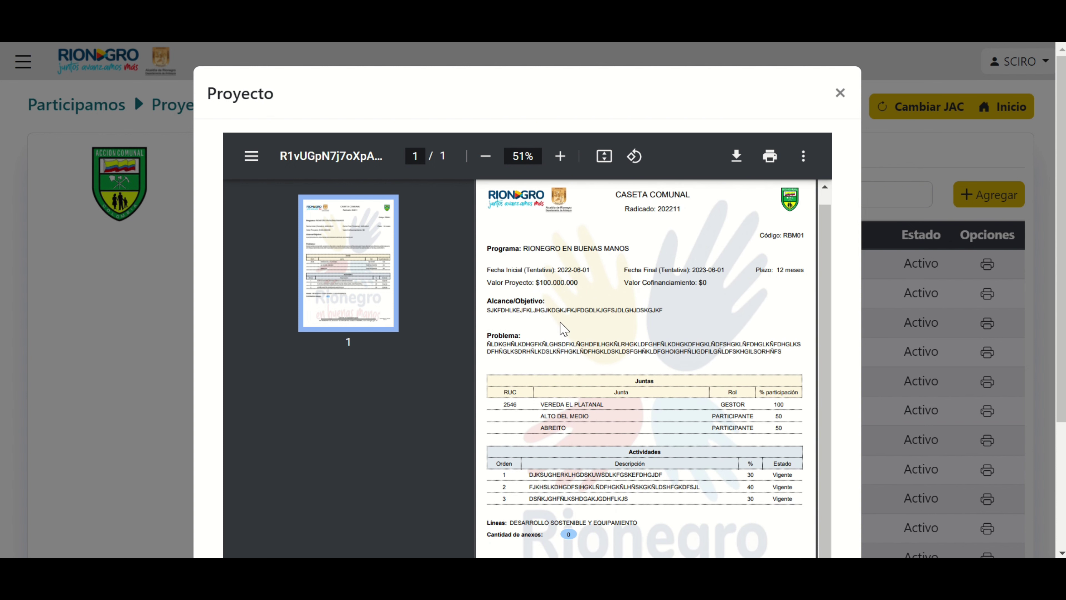